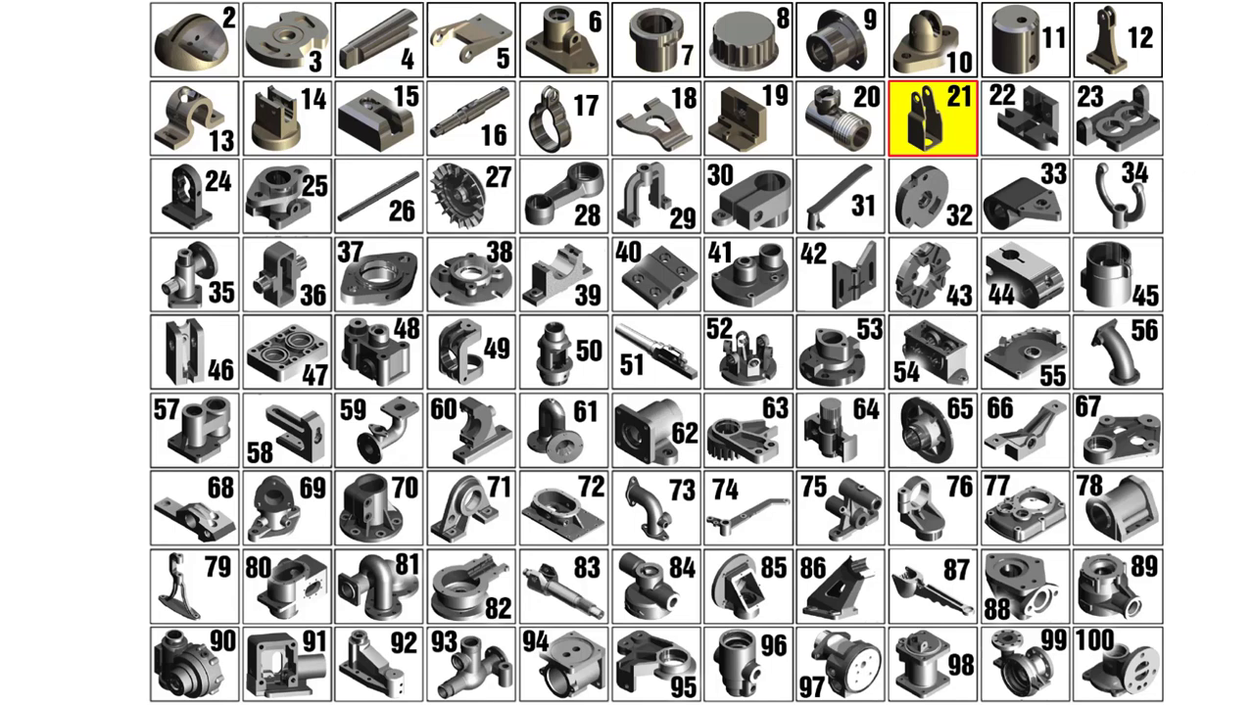
Step: Review the HIGH FORK.idw drawing in Inventor, then start creating a new file
{"action": "mouse_move", "coordinate": [716, 703]}
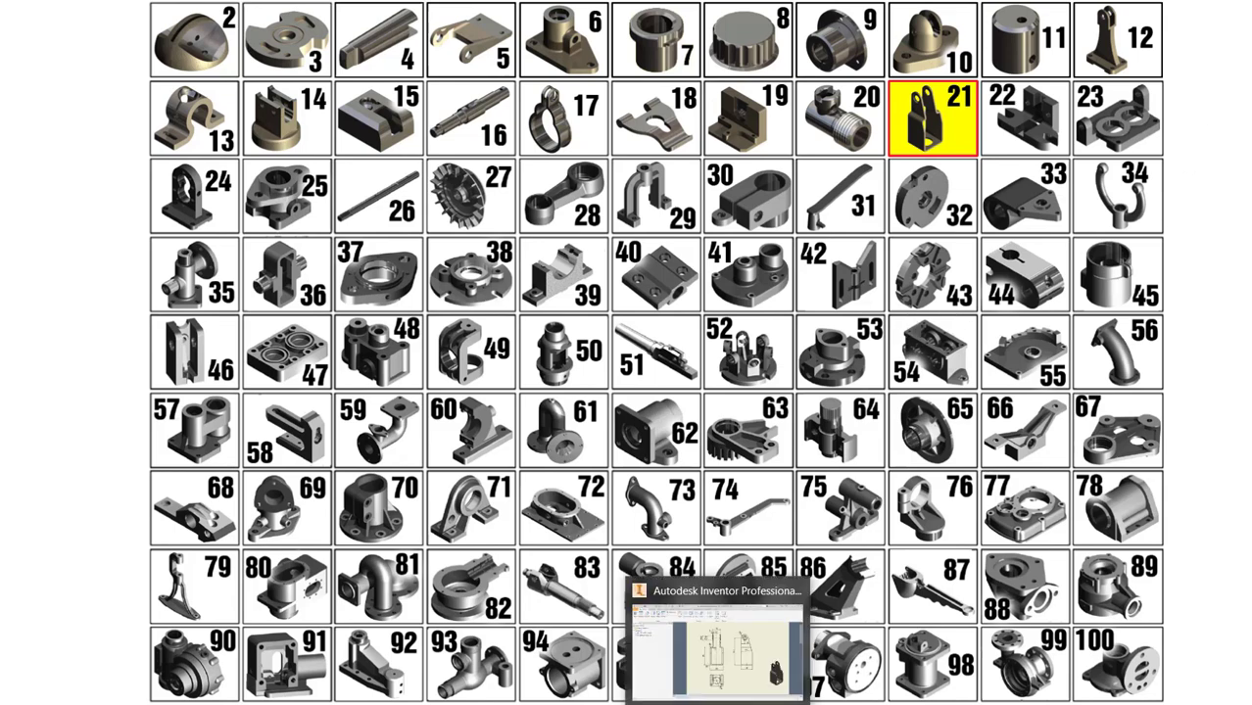
{"action": "left_click", "coordinate": [716, 703]}
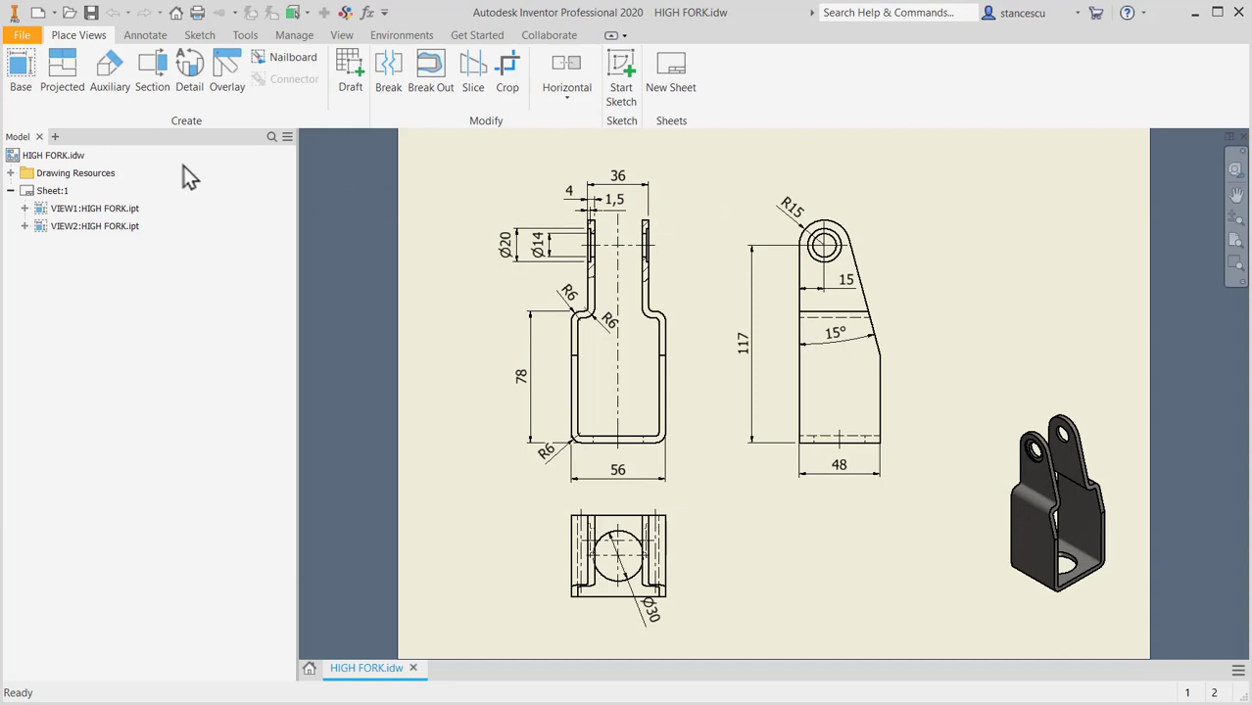
{"action": "left_click", "coordinate": [35, 13]}
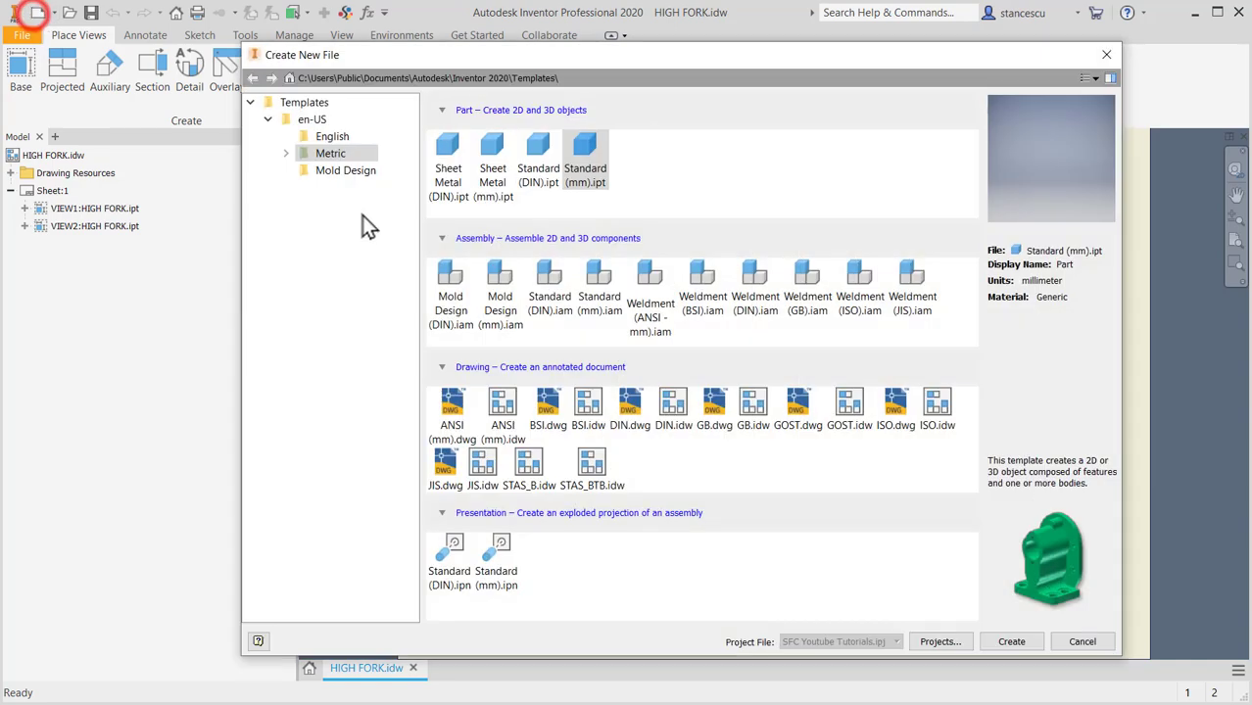
Step: Create a part from the Standard (mm).ipt template and start a sketch on the XY plane
{"action": "double_click", "coordinate": [578, 160]}
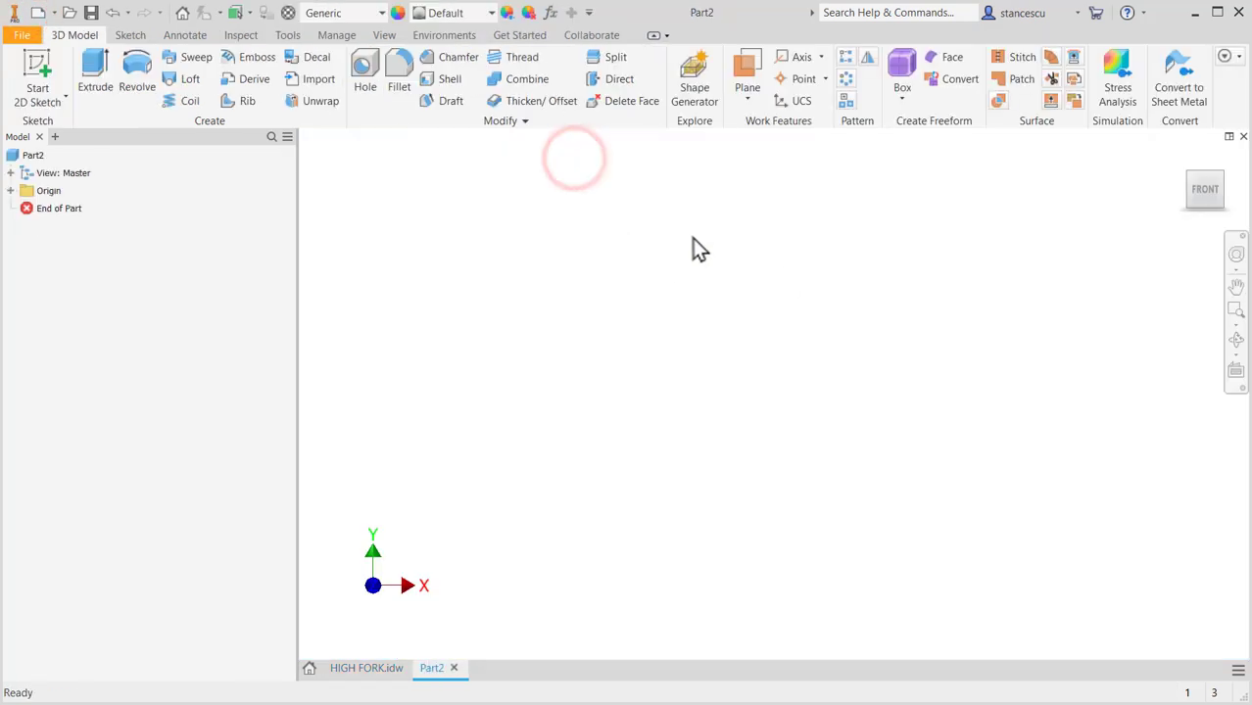
{"action": "left_click", "coordinate": [35, 69]}
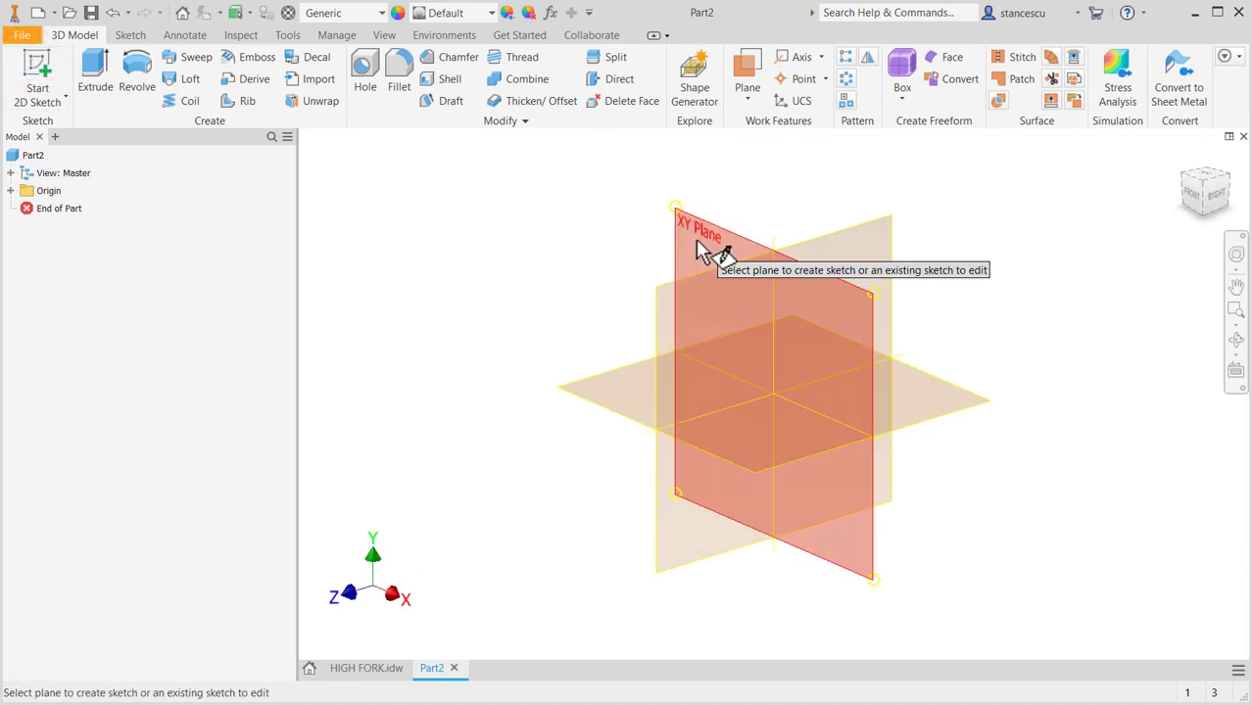
{"action": "left_click", "coordinate": [707, 233]}
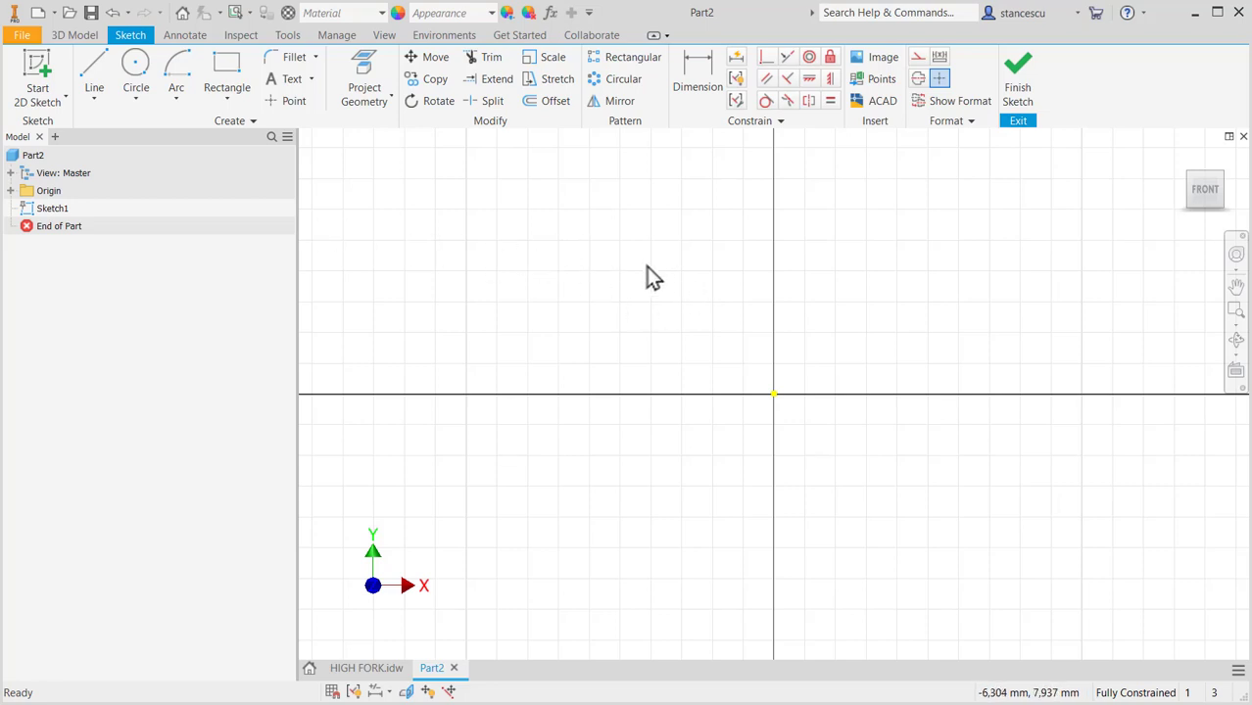
Step: Draw the fork outline as connected lines: both arms, shoulders, sides and the base on the axis
{"action": "left_click", "coordinate": [87, 61]}
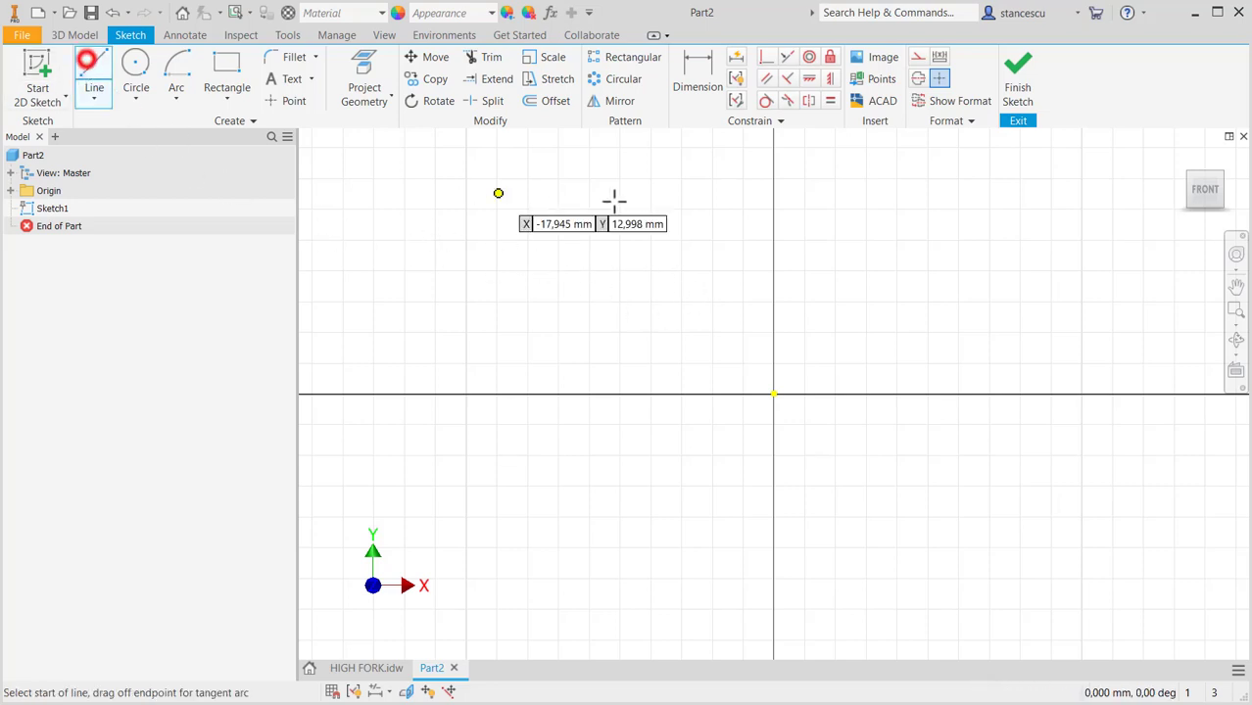
{"action": "left_click", "coordinate": [721, 149]}
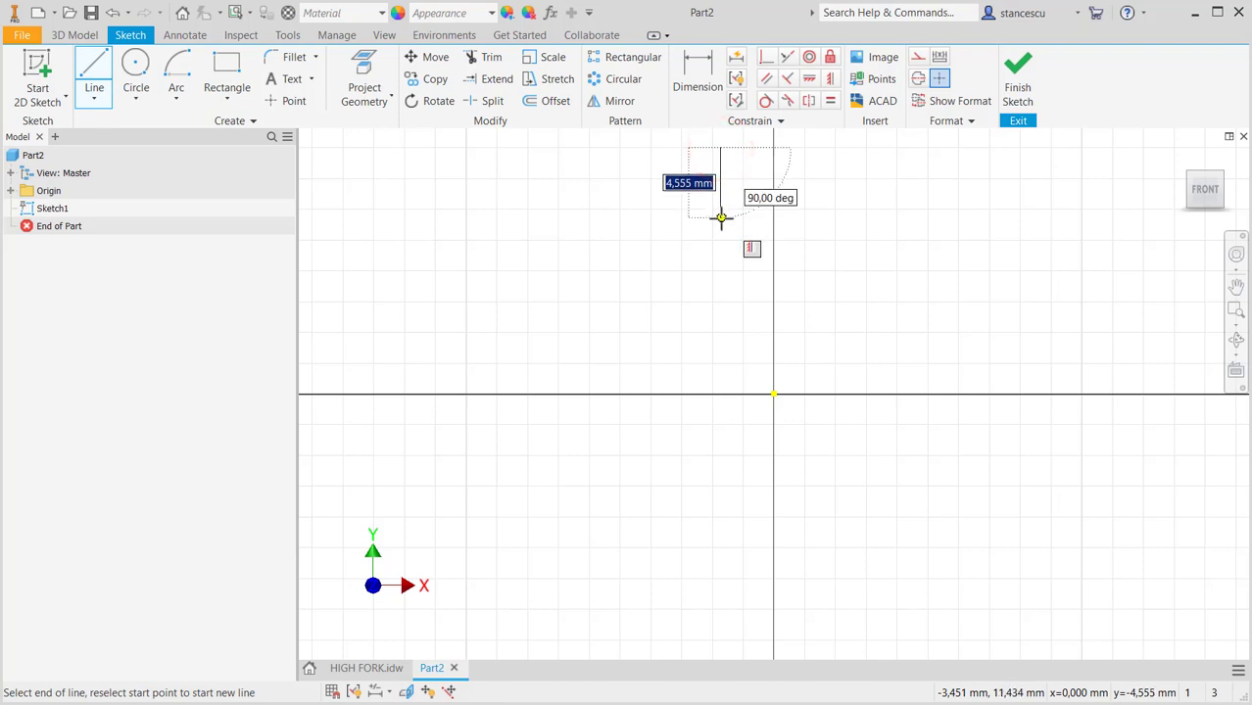
{"action": "left_click", "coordinate": [720, 223]}
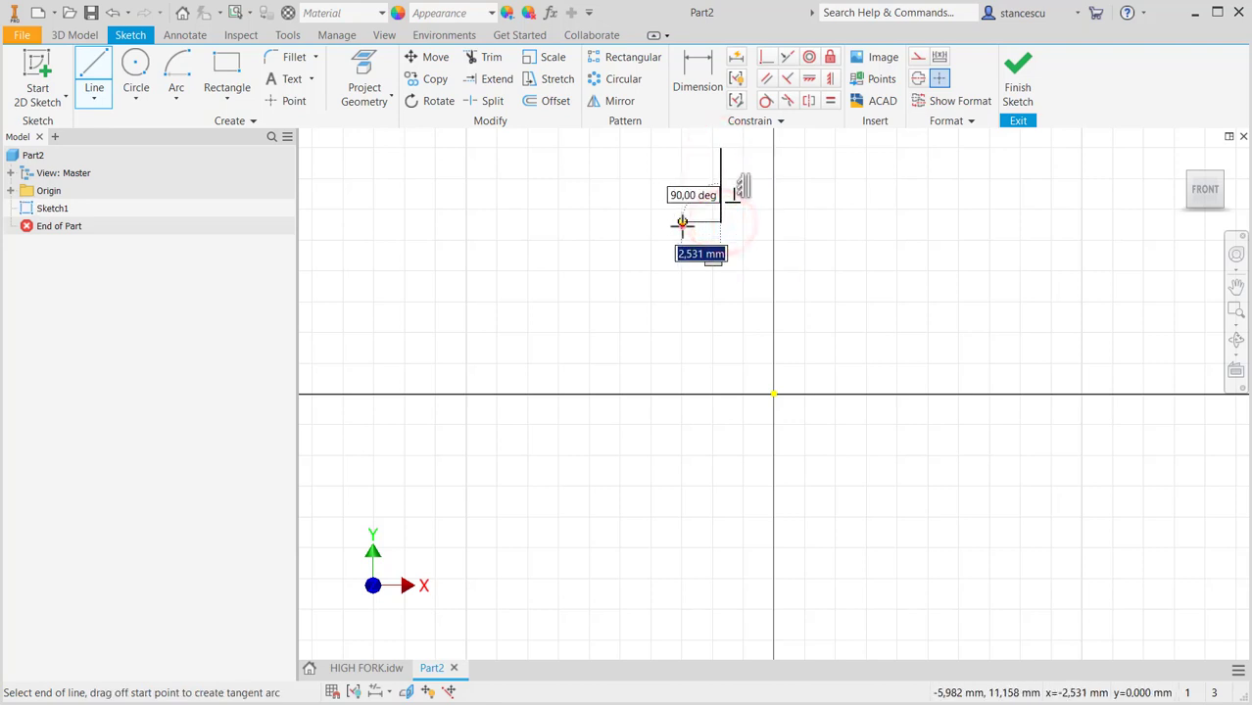
{"action": "left_click", "coordinate": [682, 223]}
{"action": "left_click", "coordinate": [683, 395]}
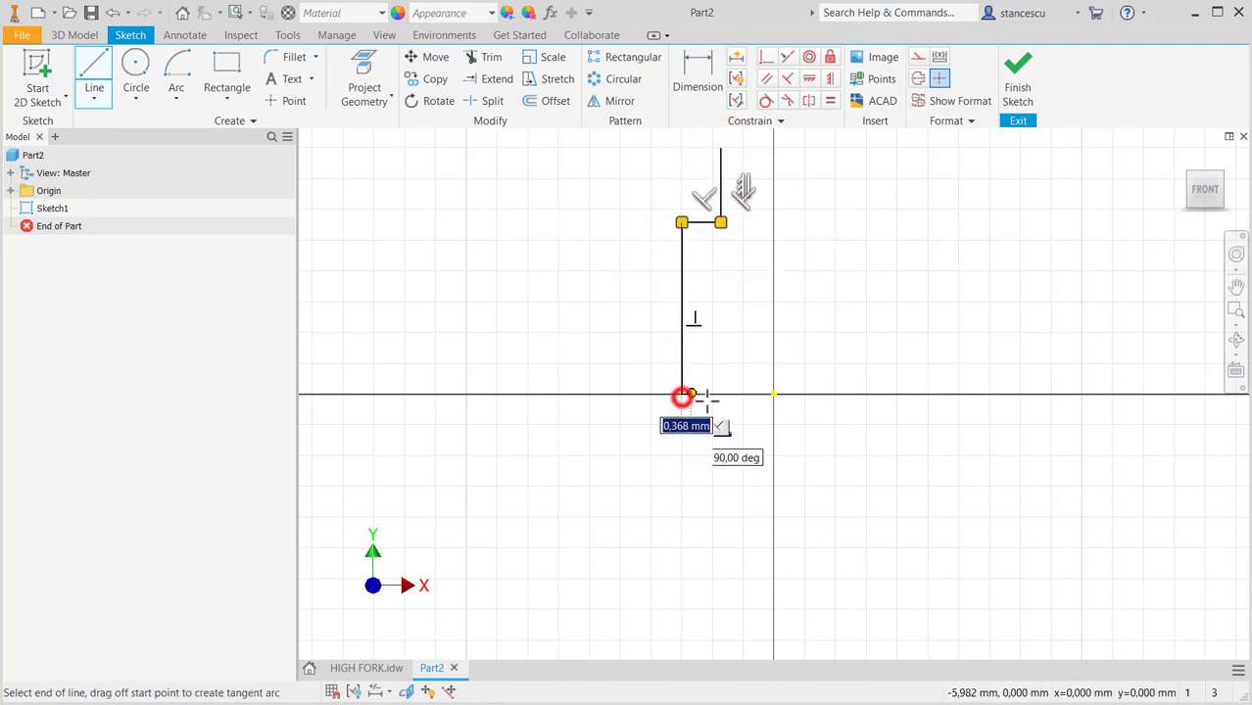
{"action": "left_click", "coordinate": [881, 394]}
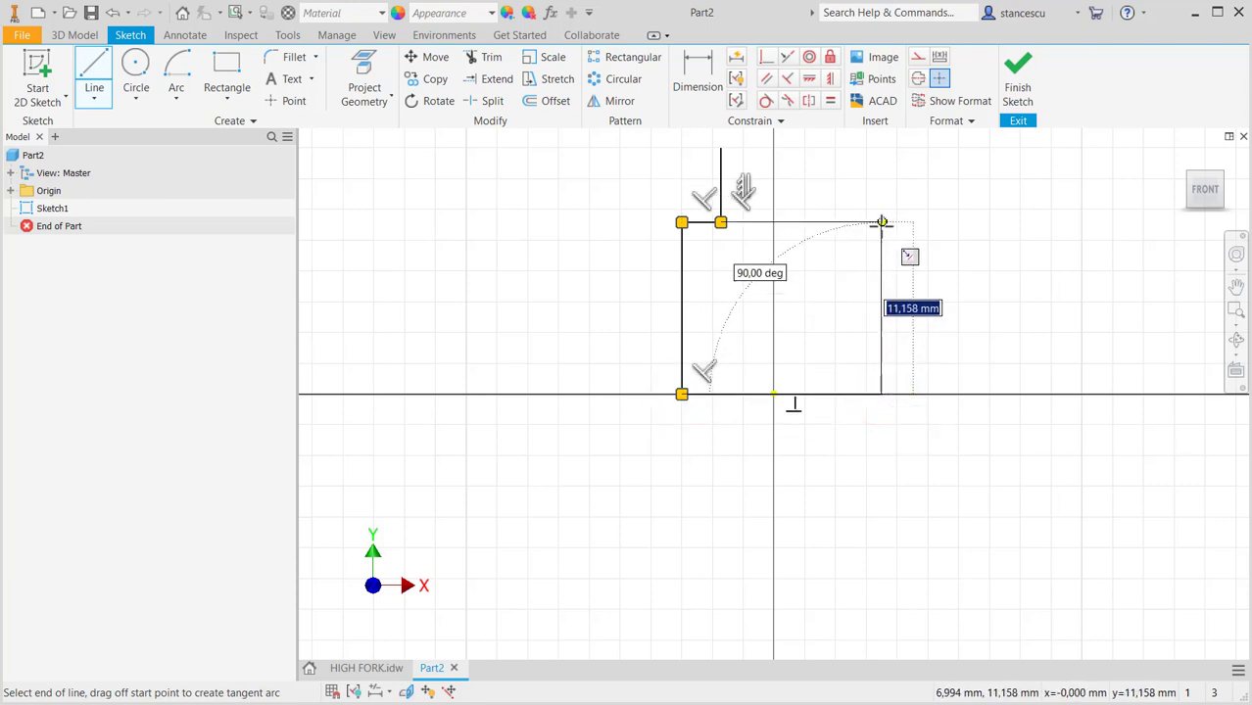
{"action": "left_click", "coordinate": [881, 222]}
{"action": "left_click", "coordinate": [838, 222]}
{"action": "left_click", "coordinate": [837, 149]}
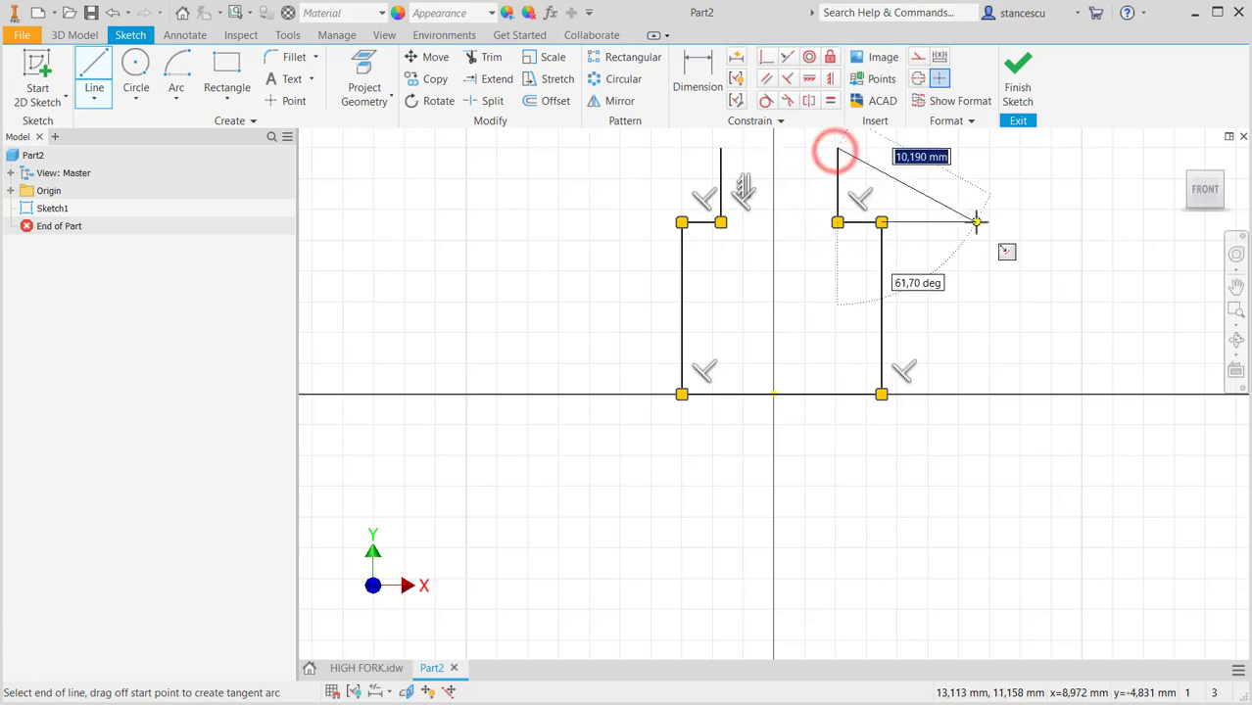
Step: Make the base line's midpoint coincident with the sketch origin
{"action": "key", "text": "Escape"}
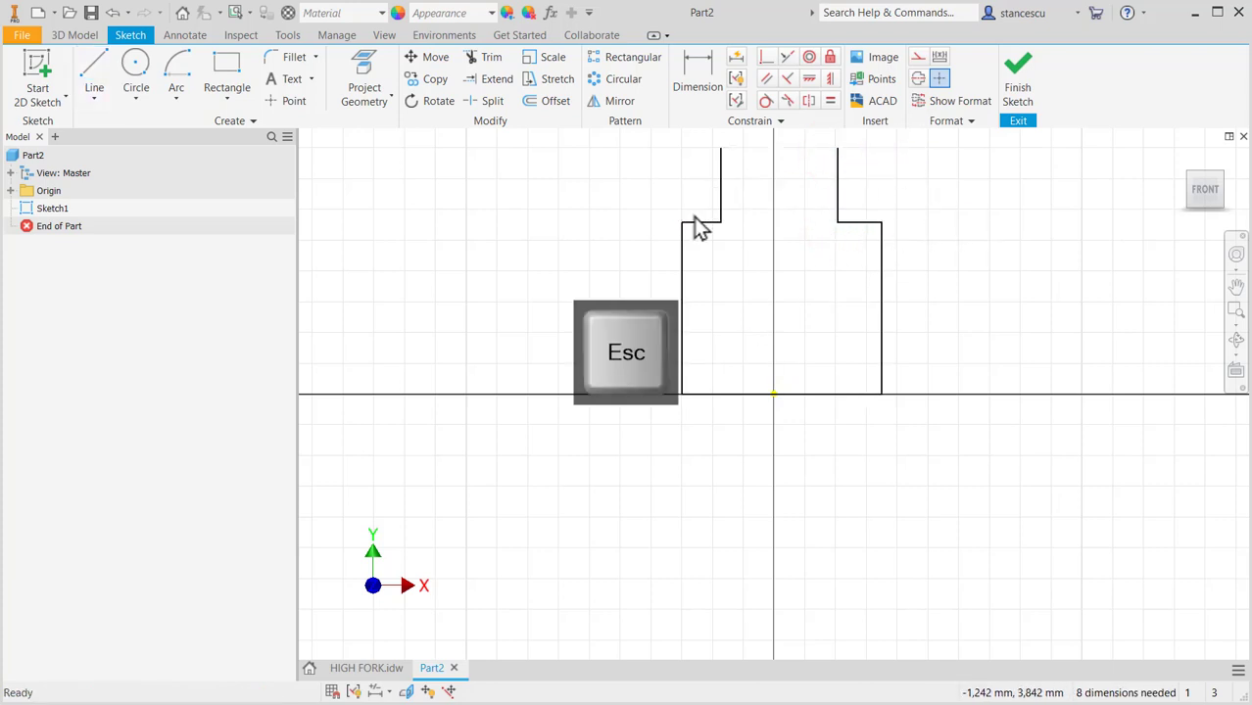
{"action": "left_click", "coordinate": [768, 56]}
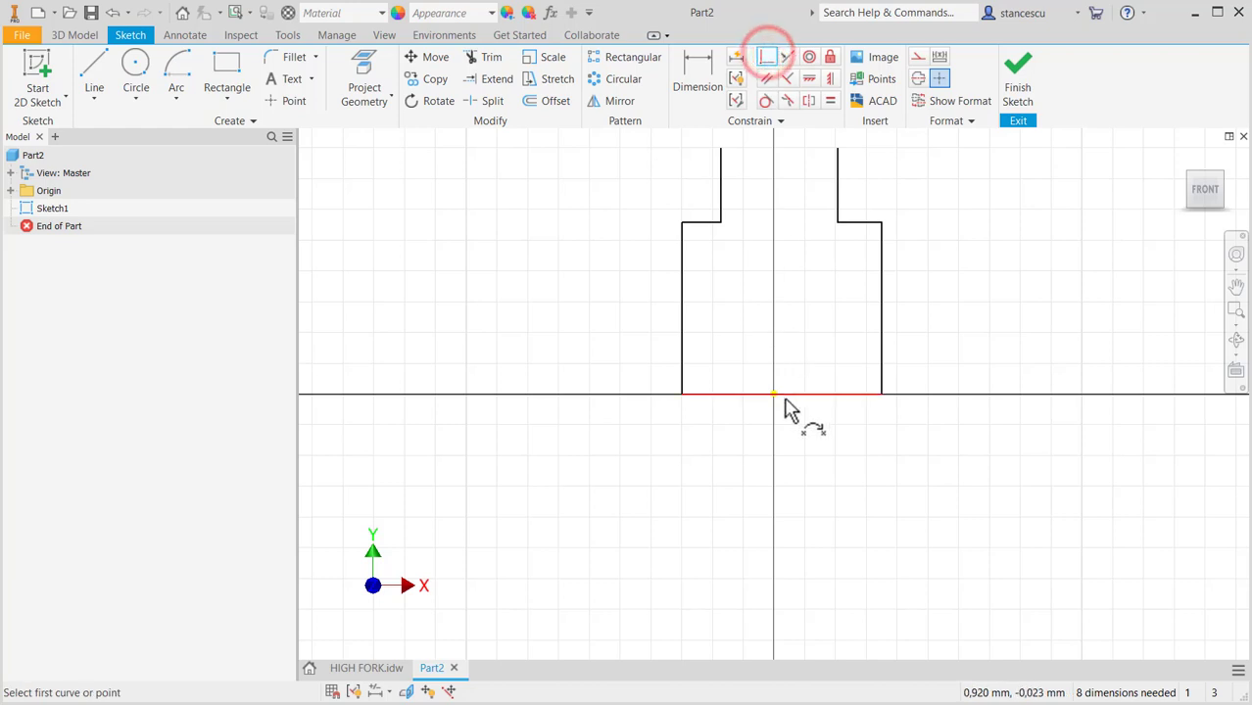
{"action": "left_click", "coordinate": [781, 396]}
{"action": "left_click", "coordinate": [774, 395]}
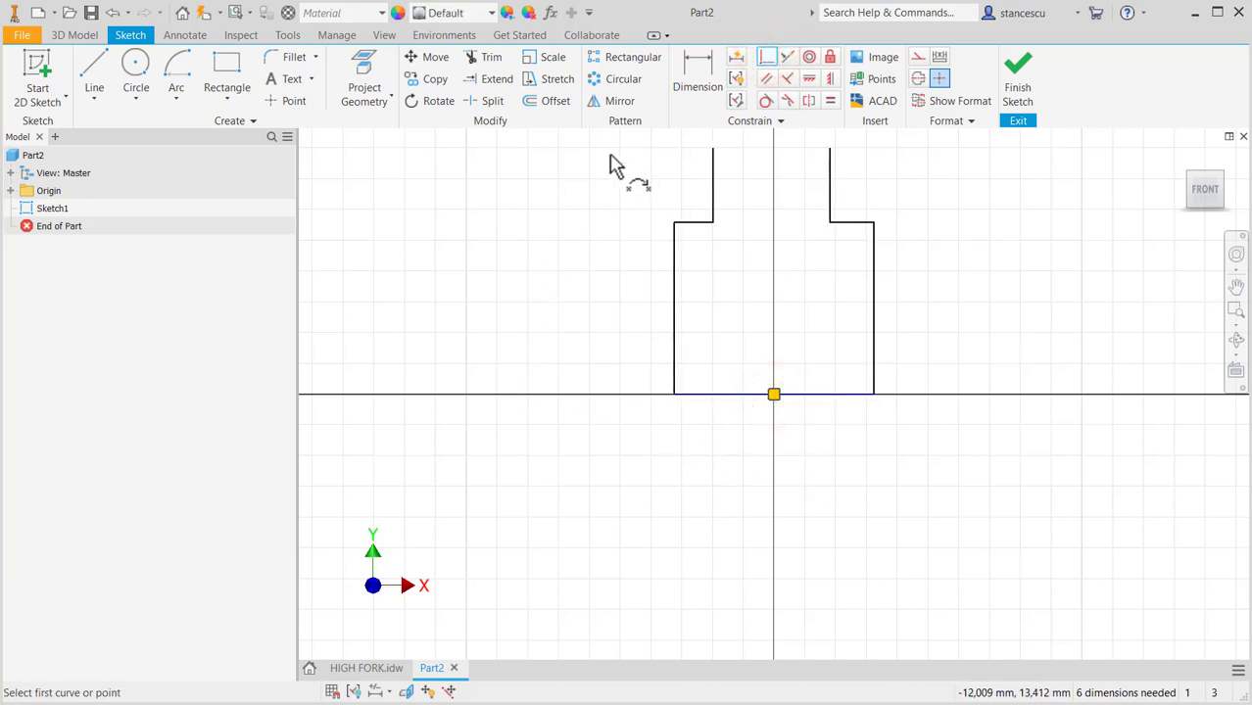
Step: Constrain the two shoulder lines equal and the two arm lines equal
{"action": "left_click", "coordinate": [830, 102]}
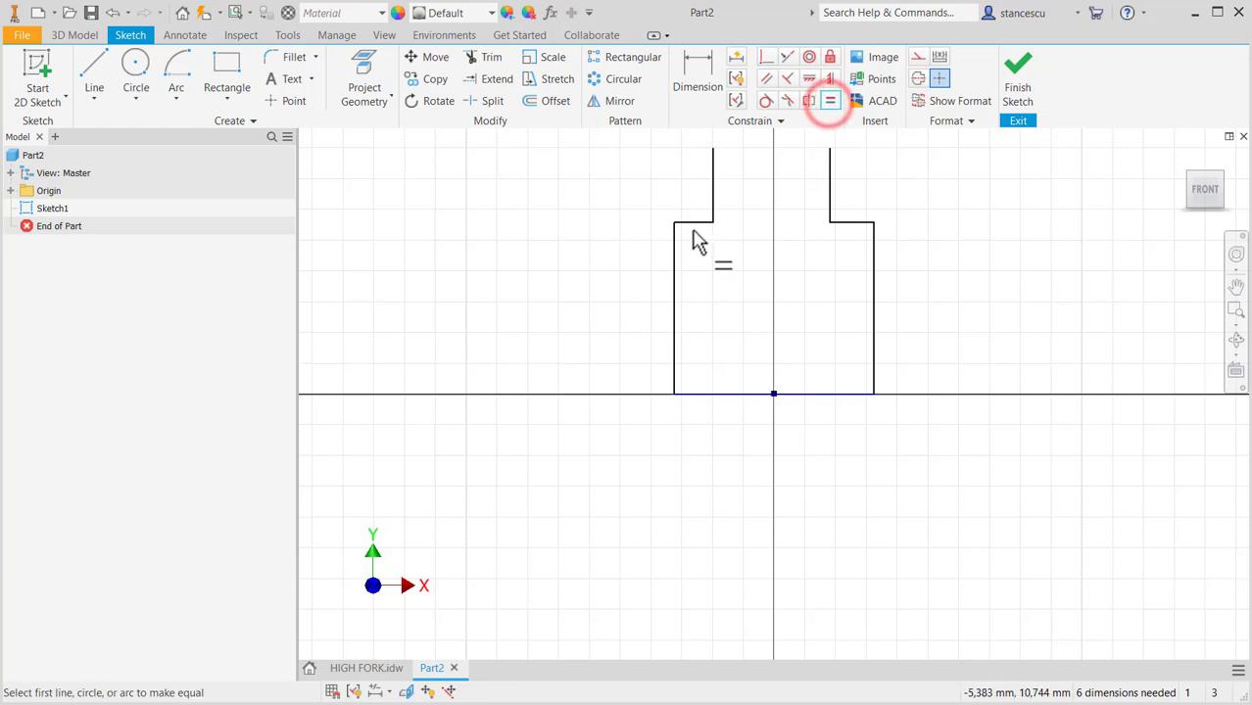
{"action": "left_click", "coordinate": [690, 223]}
{"action": "left_click", "coordinate": [849, 224]}
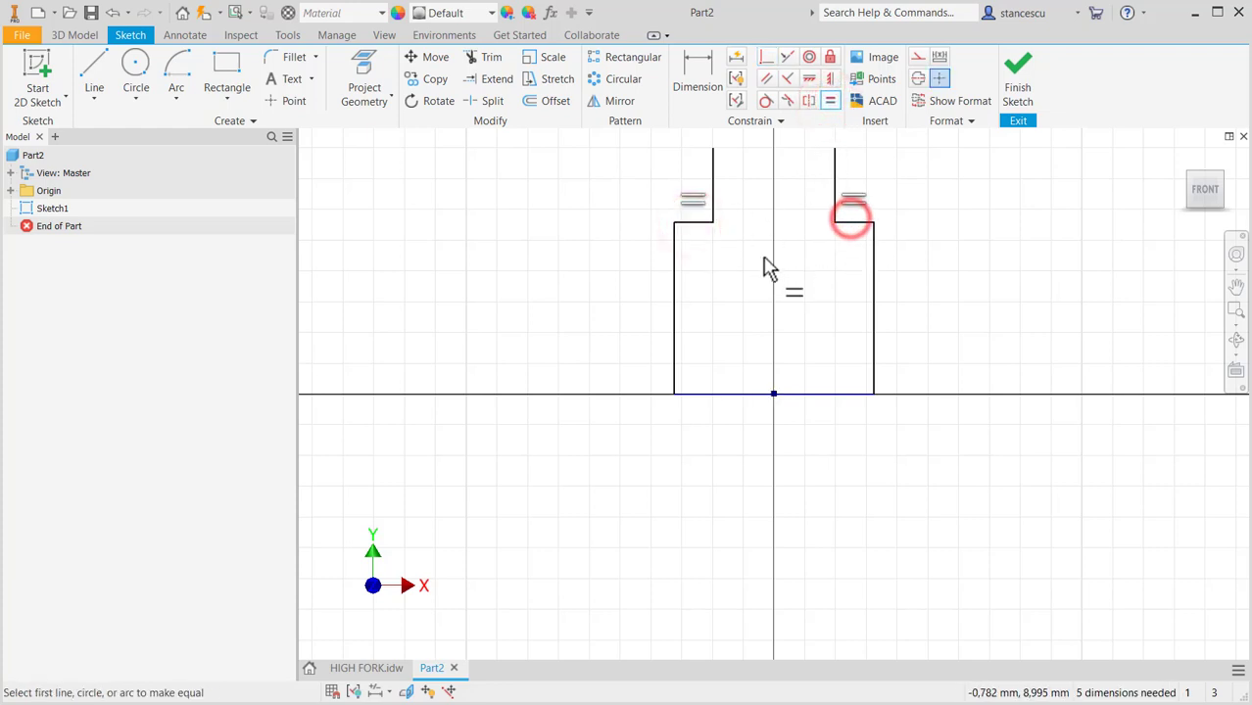
{"action": "left_click", "coordinate": [713, 177]}
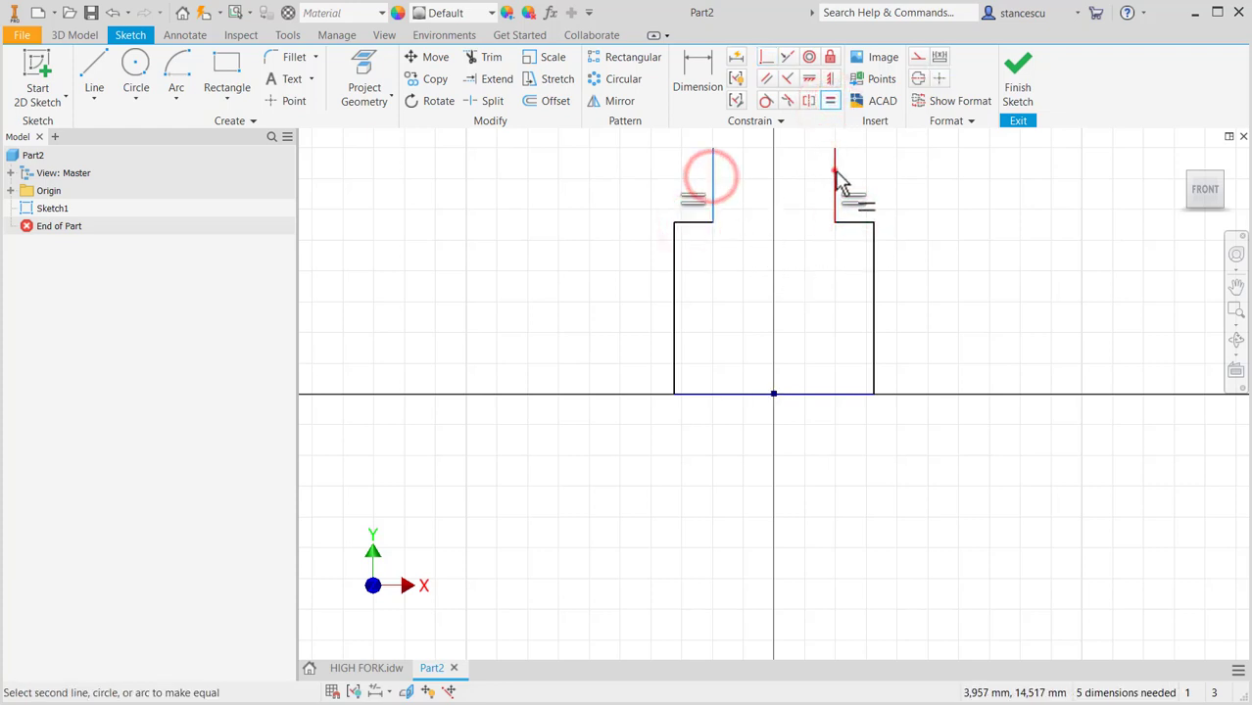
{"action": "left_click", "coordinate": [835, 173]}
{"action": "key", "text": "Escape"}
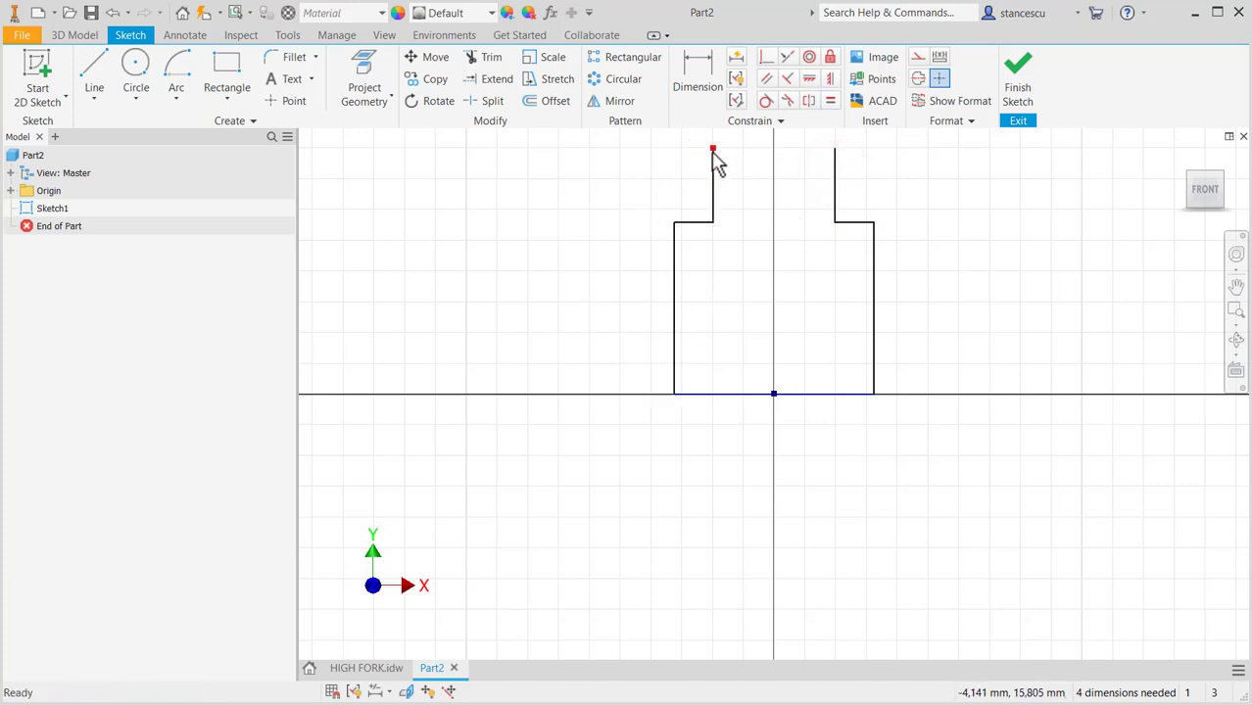
Step: Stretch the left arm's top endpoint upward to lengthen the arms
{"action": "middle_click_drag", "start_coordinate": [740, 294], "coordinate": [745, 450]}
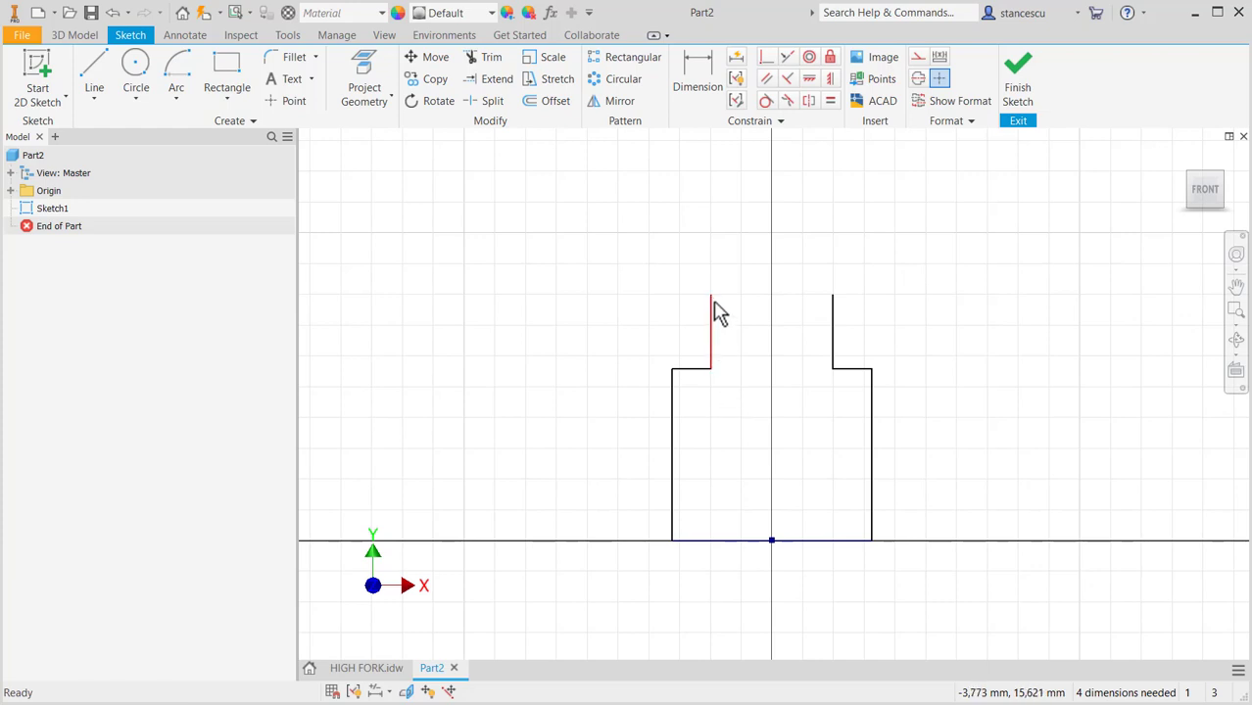
{"action": "left_click_drag", "start_coordinate": [712, 295], "coordinate": [729, 249]}
{"action": "left_click", "coordinate": [623, 255]}
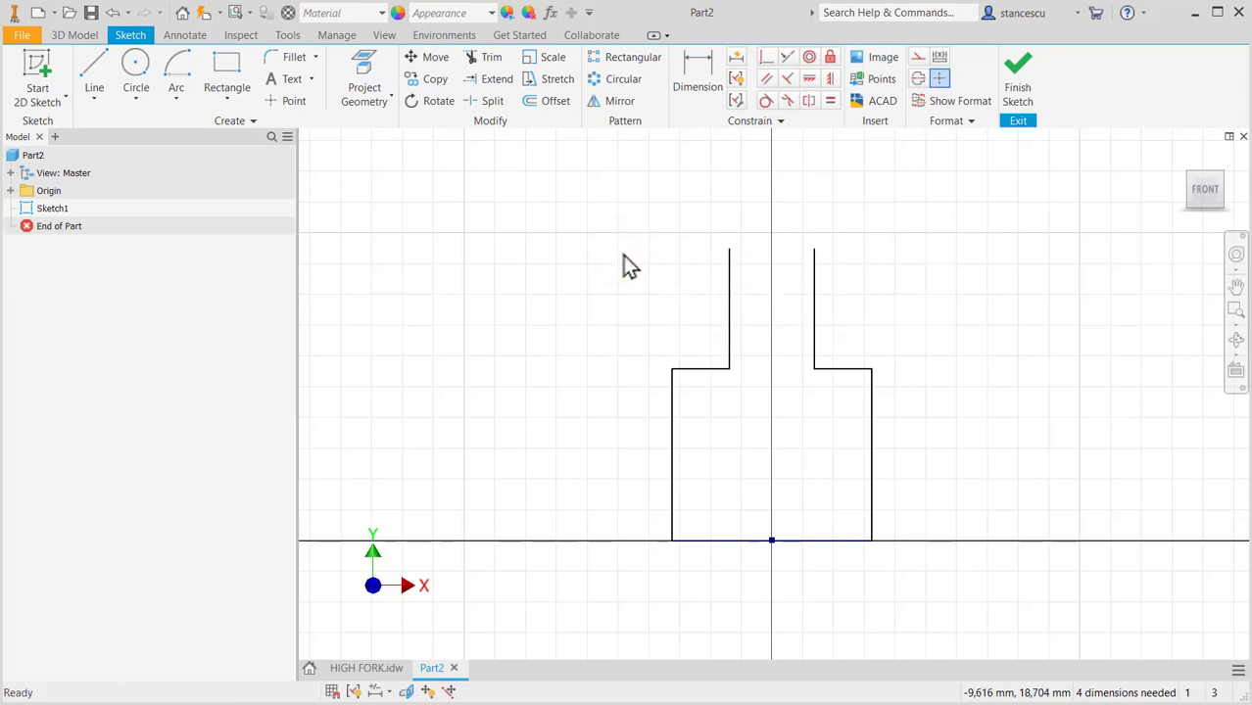
Step: Dimension the height from arm top to base as 117+15 = 132 mm, then fit the view
{"action": "left_click", "coordinate": [695, 86]}
{"action": "left_click", "coordinate": [729, 250]}
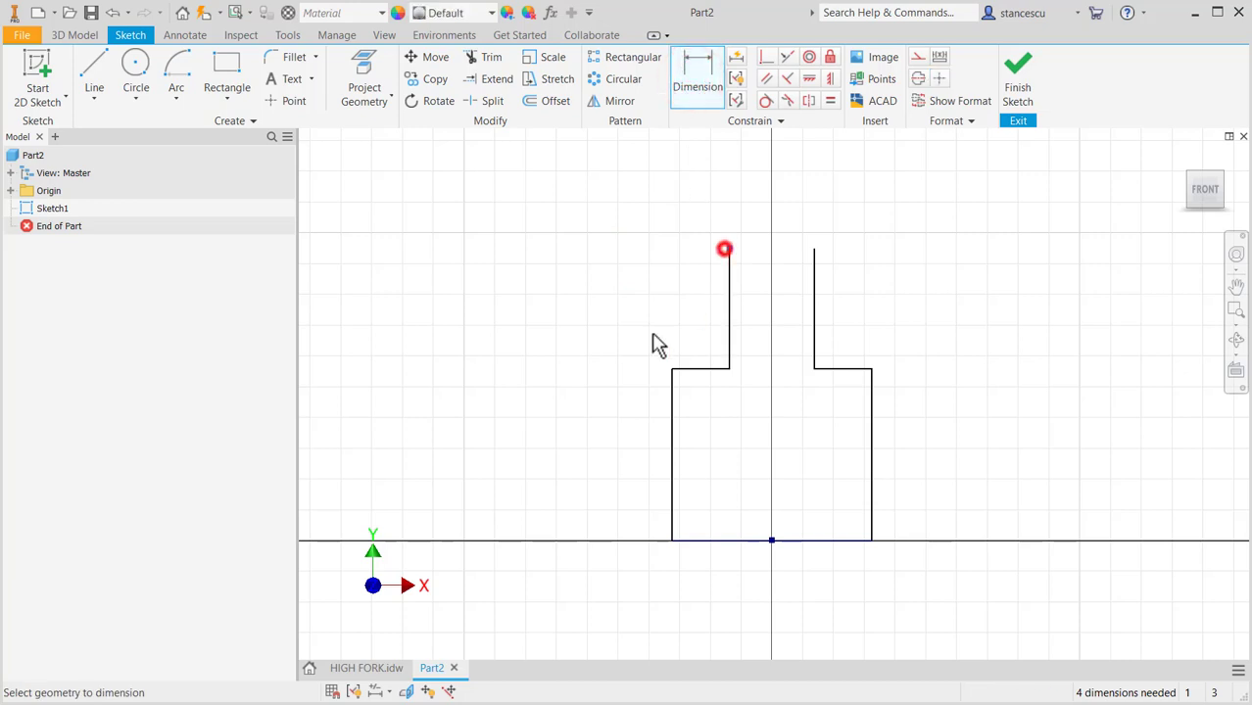
{"action": "left_click", "coordinate": [717, 542]}
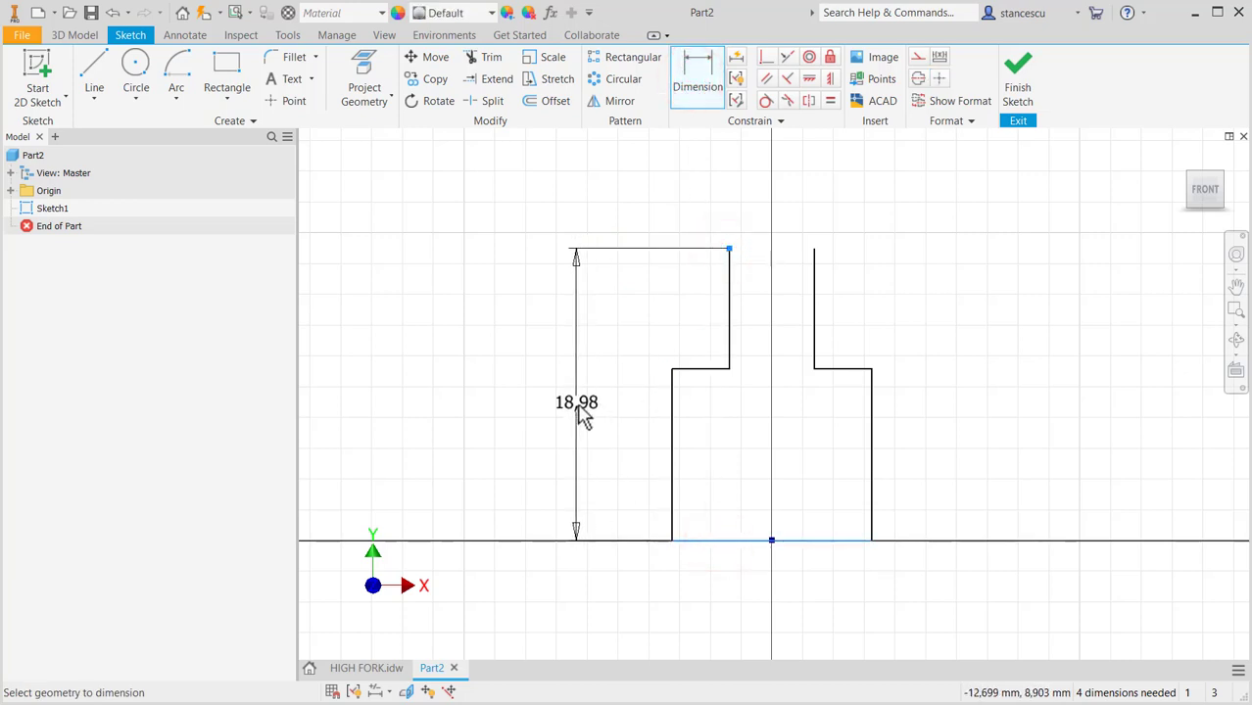
{"action": "left_click", "coordinate": [577, 405]}
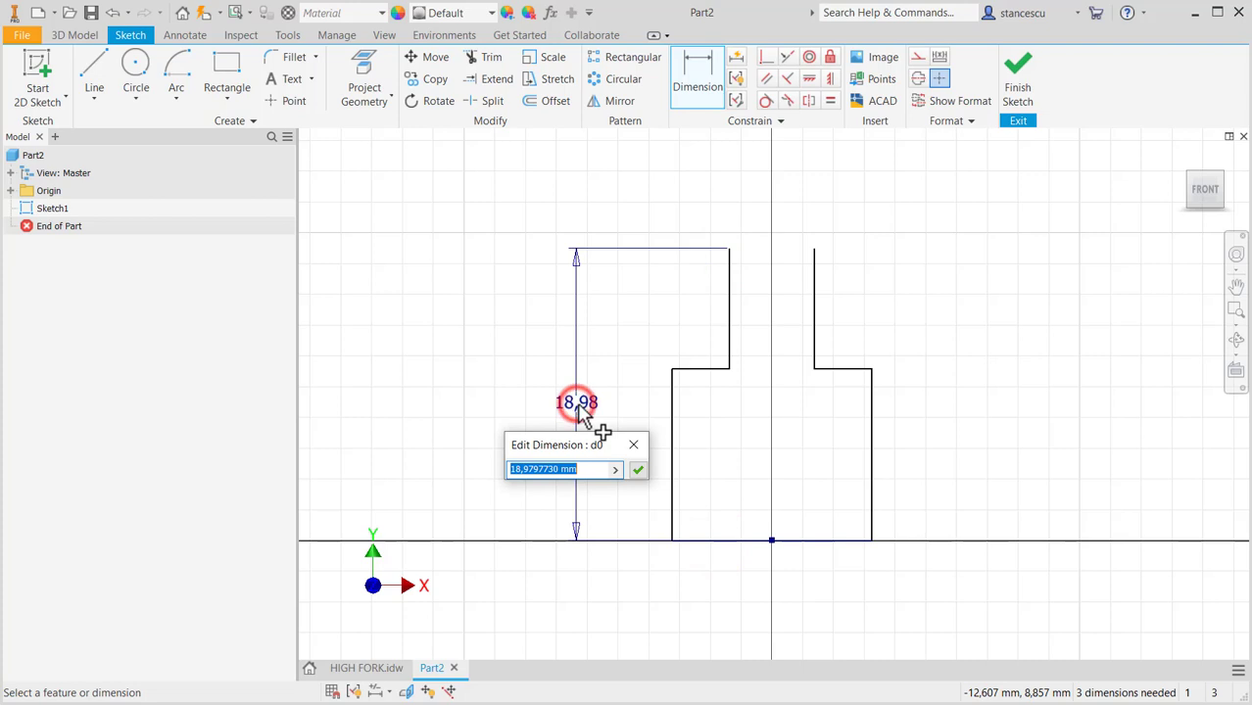
{"action": "left_click", "coordinate": [375, 668]}
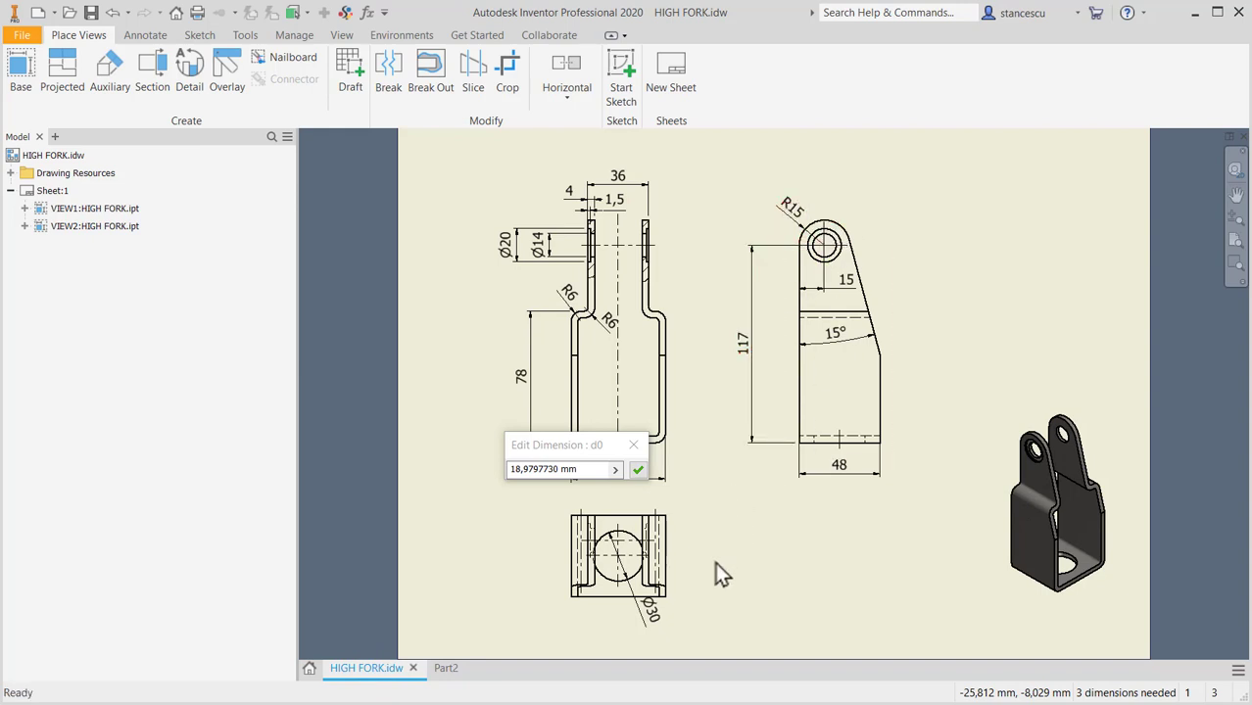
{"action": "left_click", "coordinate": [442, 668]}
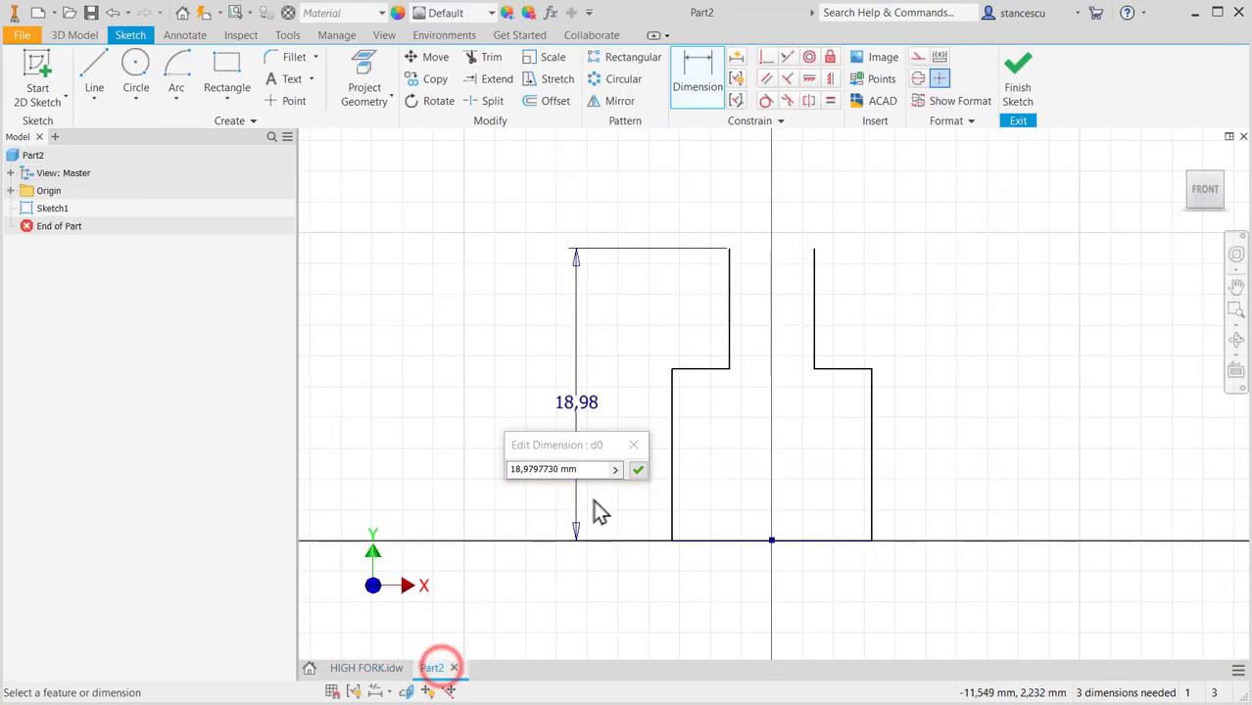
{"action": "left_click", "coordinate": [590, 468]}
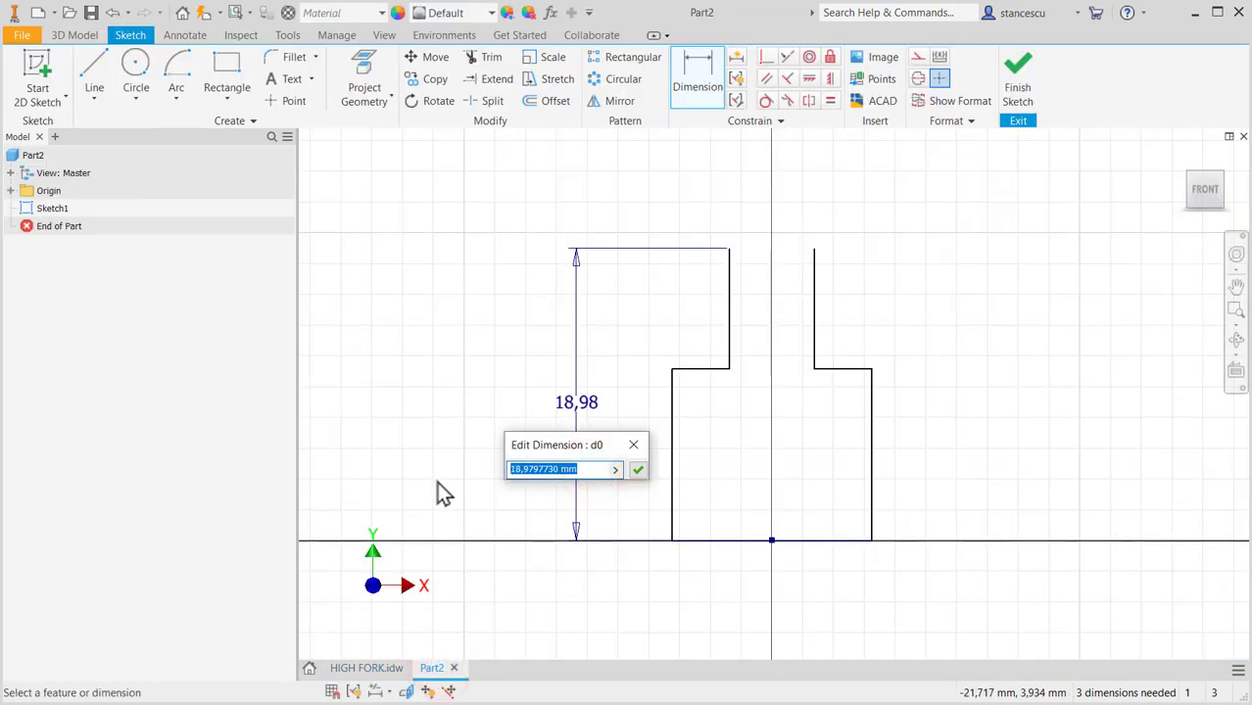
{"action": "type", "text": "117+15"}
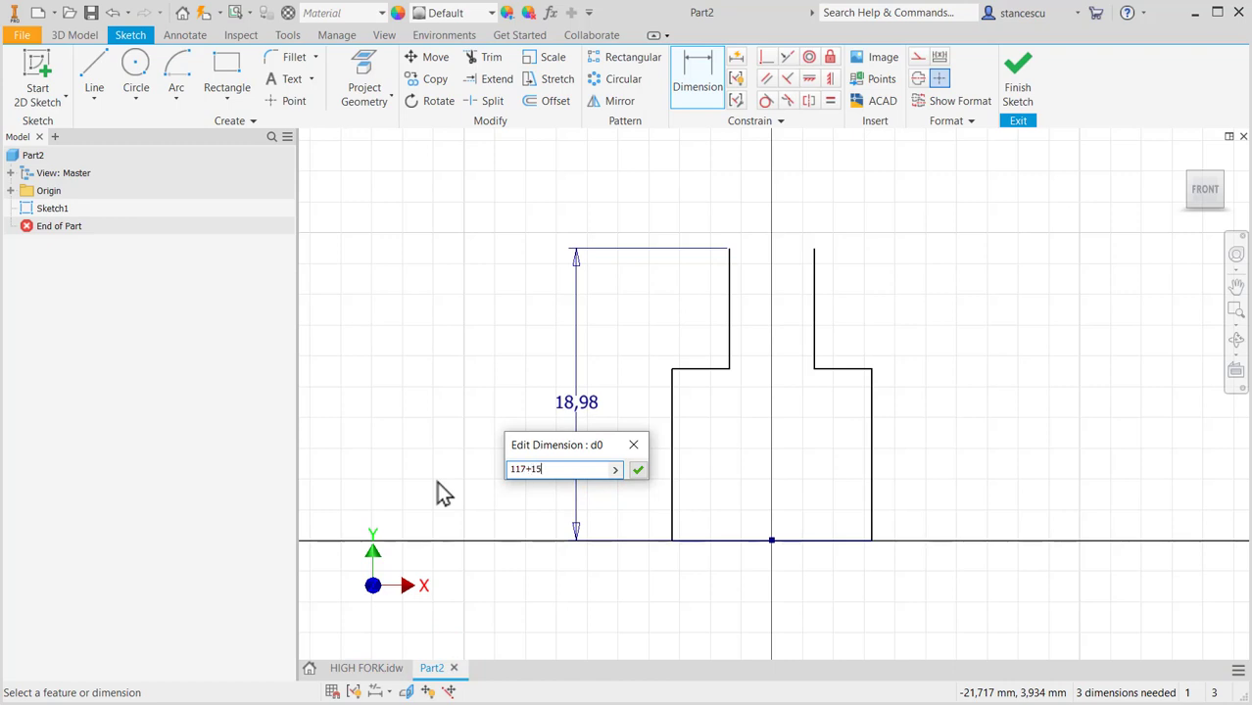
{"action": "key", "text": "Return"}
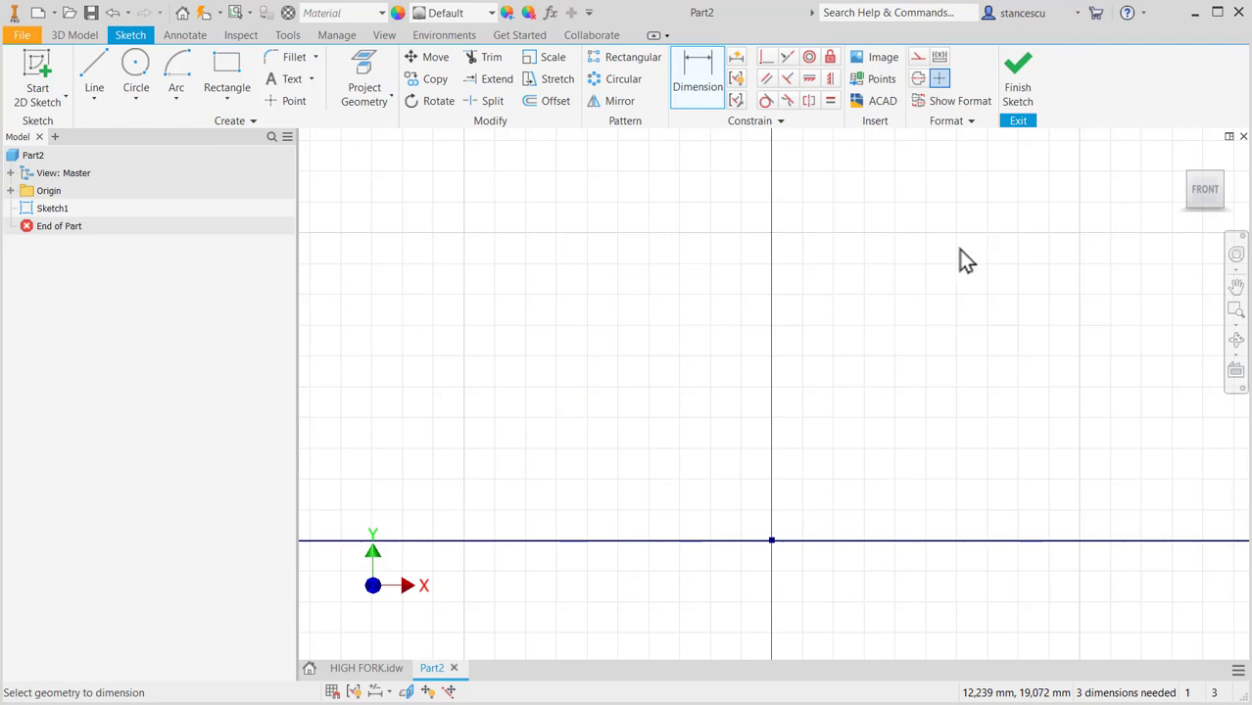
{"action": "key", "text": "Home"}
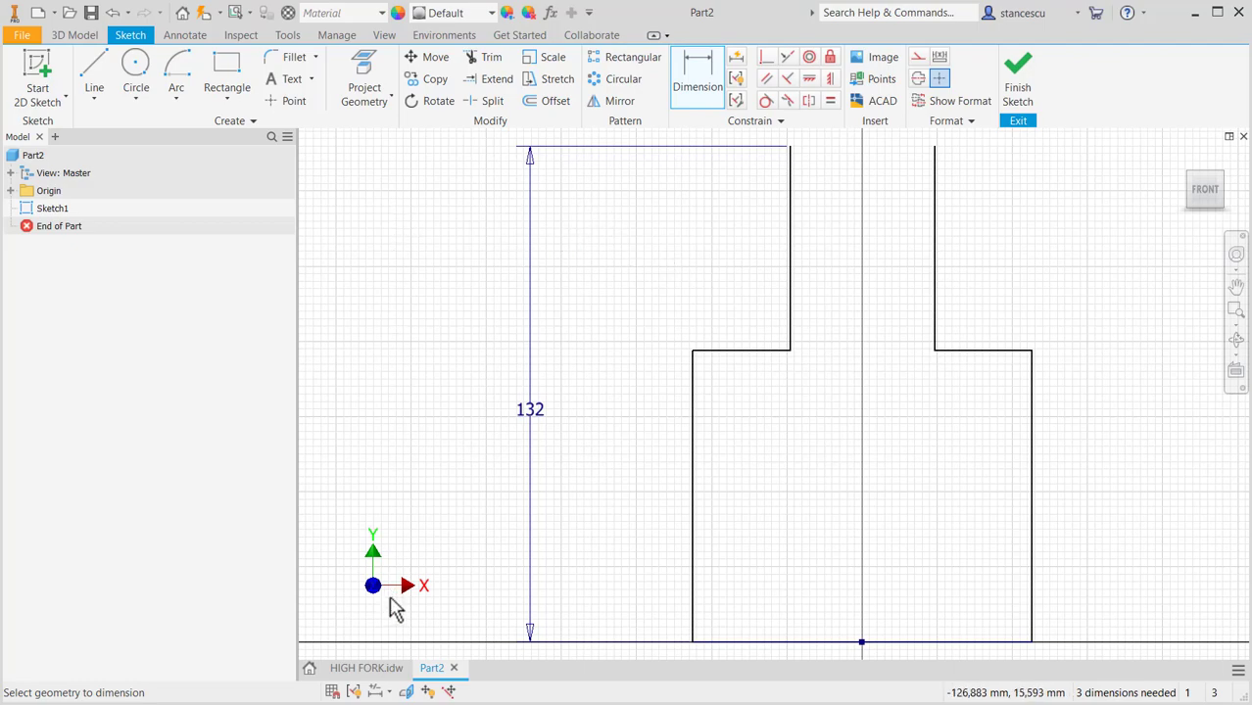
Step: Zoom into the HIGH FORK front view and inspect its upper and lower R6 fillets and 4 mm thickness
{"action": "left_click", "coordinate": [366, 668]}
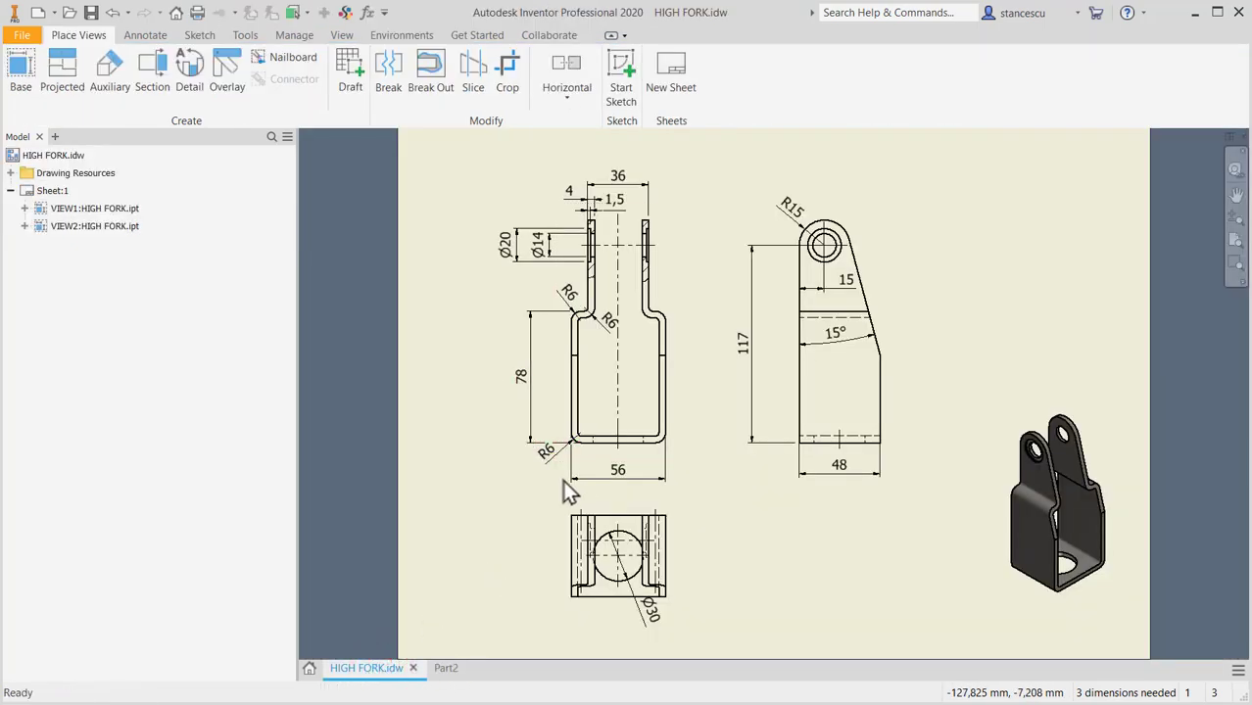
{"action": "scroll", "coordinate": [574, 384], "scroll_direction": "down", "scroll_amount": 3}
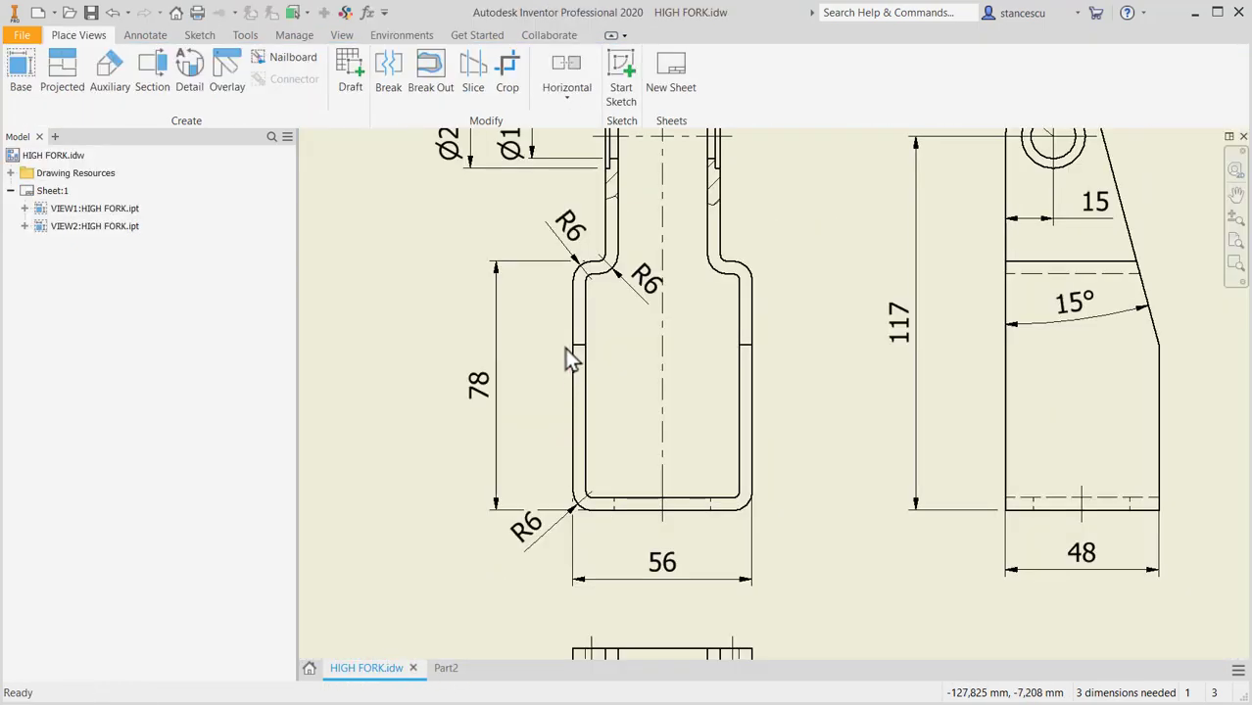
{"action": "left_click", "coordinate": [587, 264]}
{"action": "left_click", "coordinate": [567, 279]}
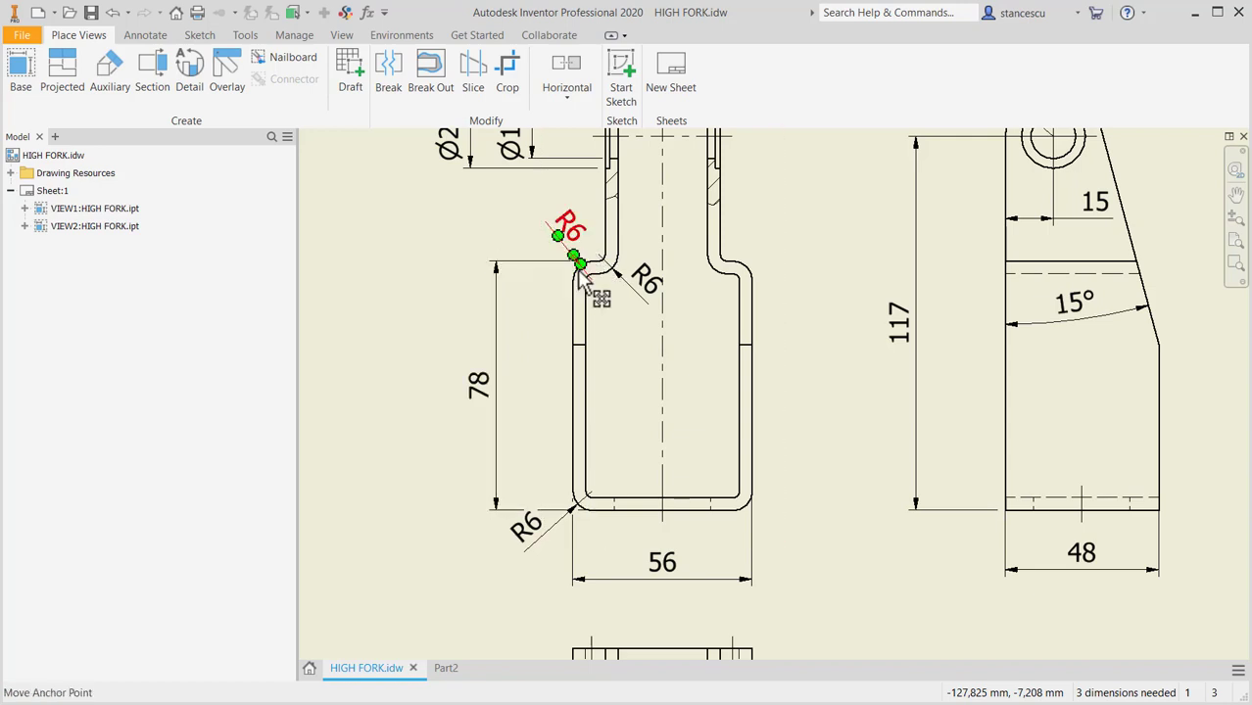
{"action": "left_click", "coordinate": [583, 260]}
{"action": "key", "text": "F2"}
{"action": "left_click_drag", "start_coordinate": [595, 391], "coordinate": [629, 536]}
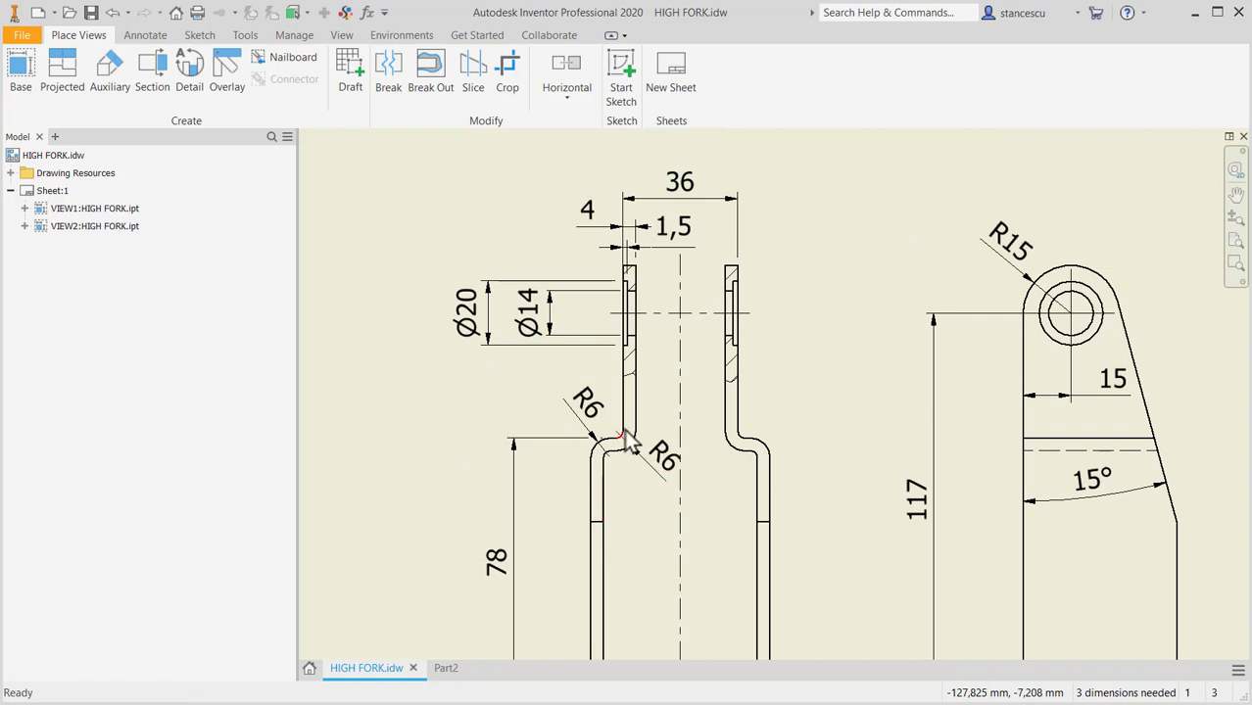
{"action": "left_click", "coordinate": [591, 226]}
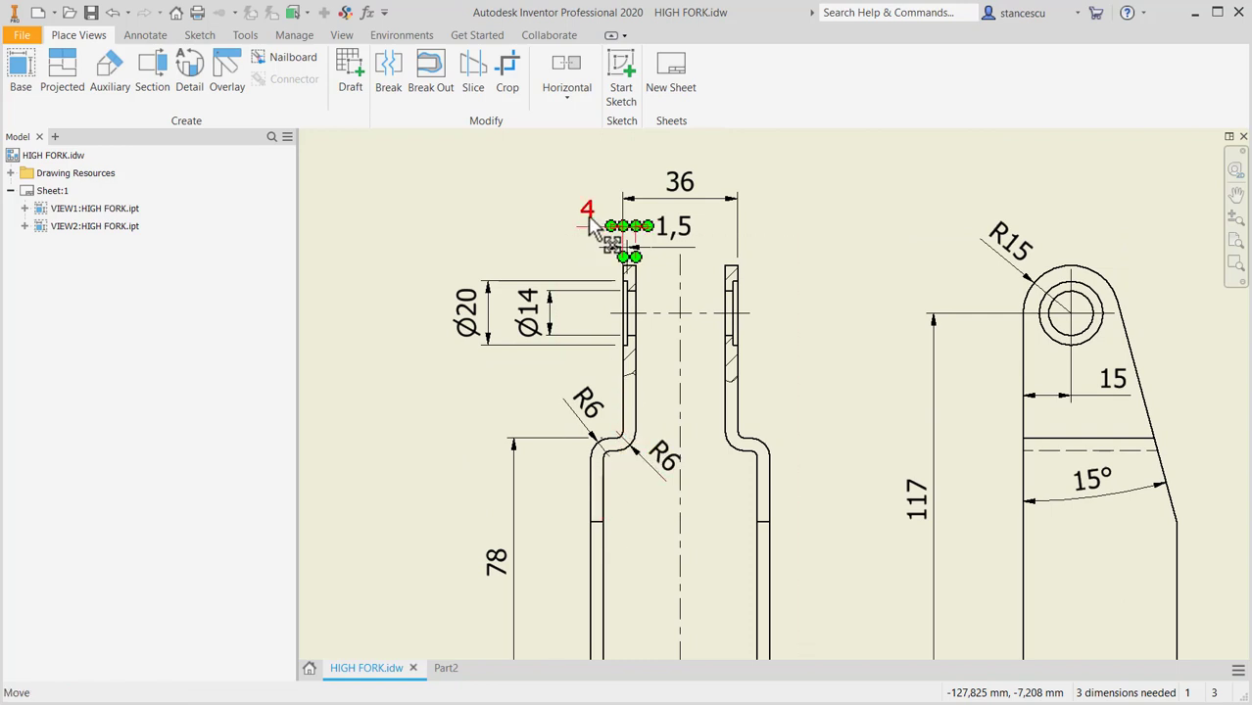
{"action": "left_click", "coordinate": [657, 468]}
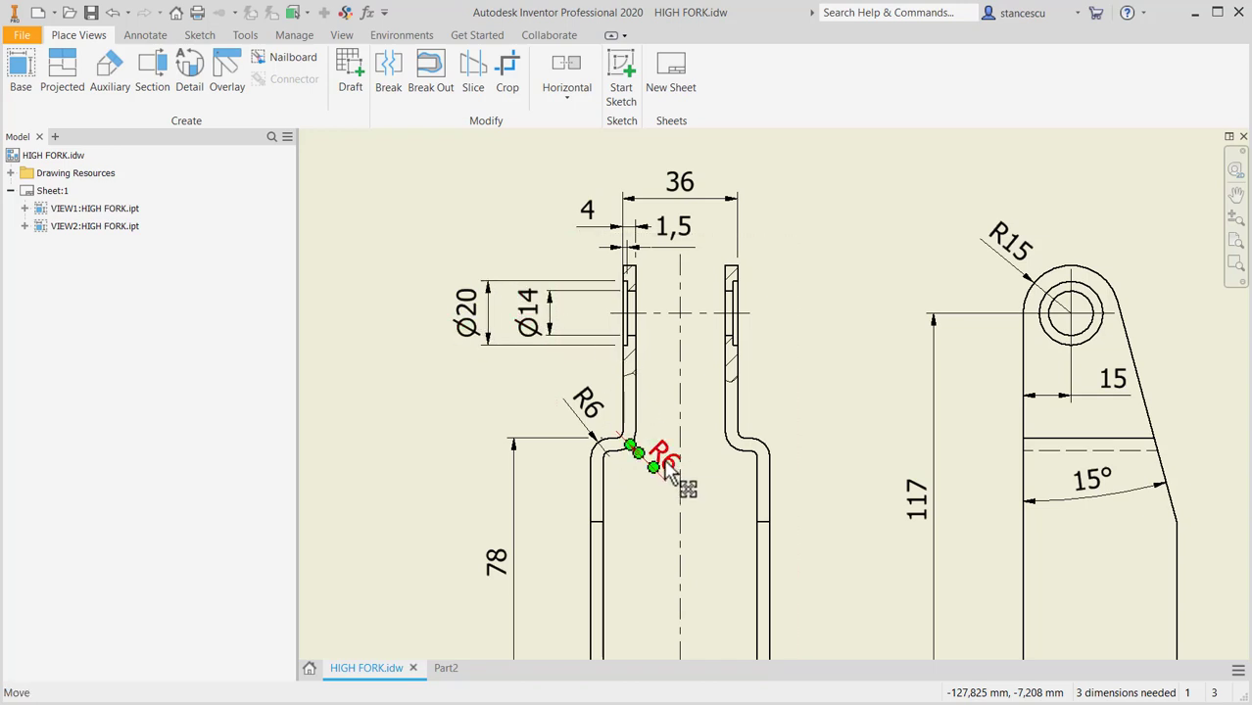
{"action": "left_click", "coordinate": [584, 221]}
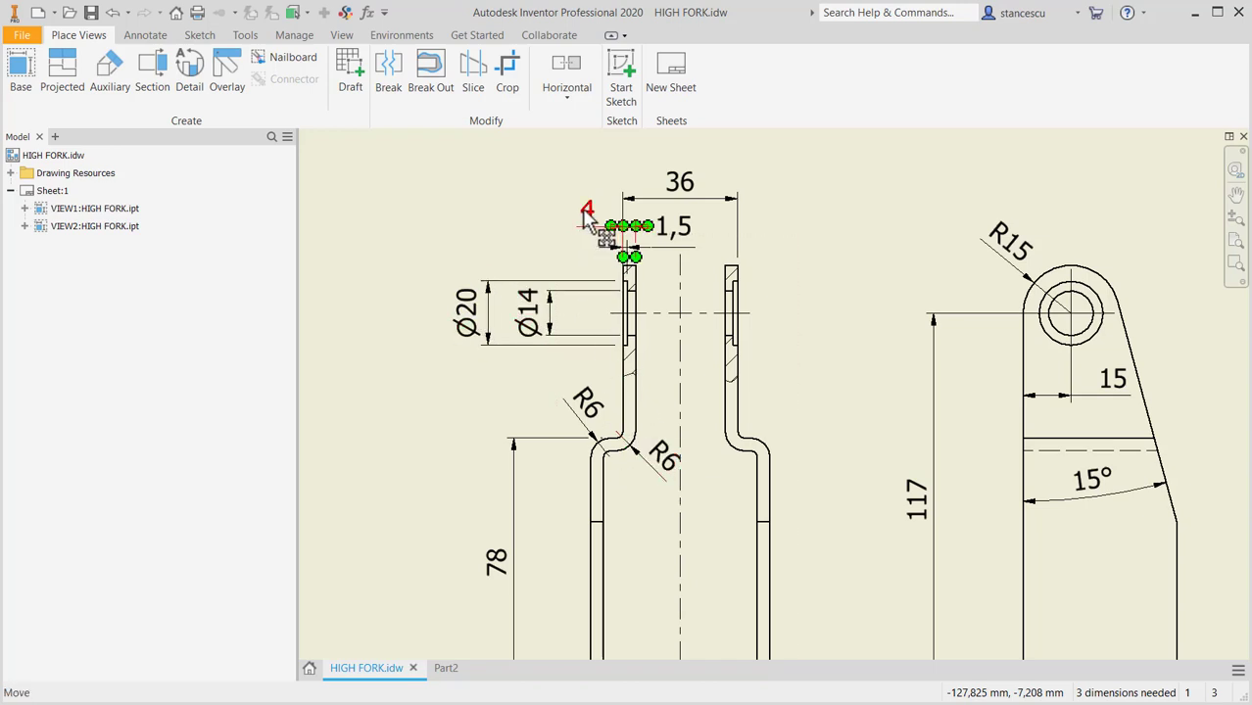
{"action": "key", "text": "Escape"}
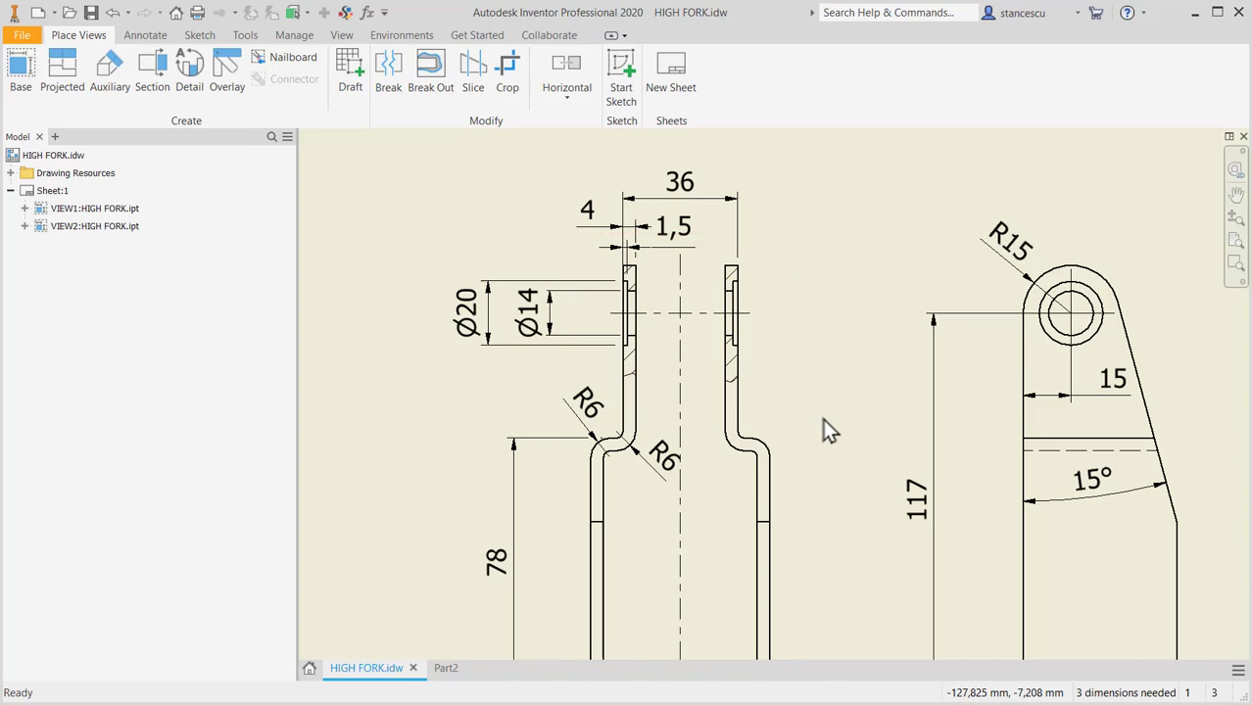
{"action": "middle_click_drag", "start_coordinate": [827, 431], "coordinate": [839, 196]}
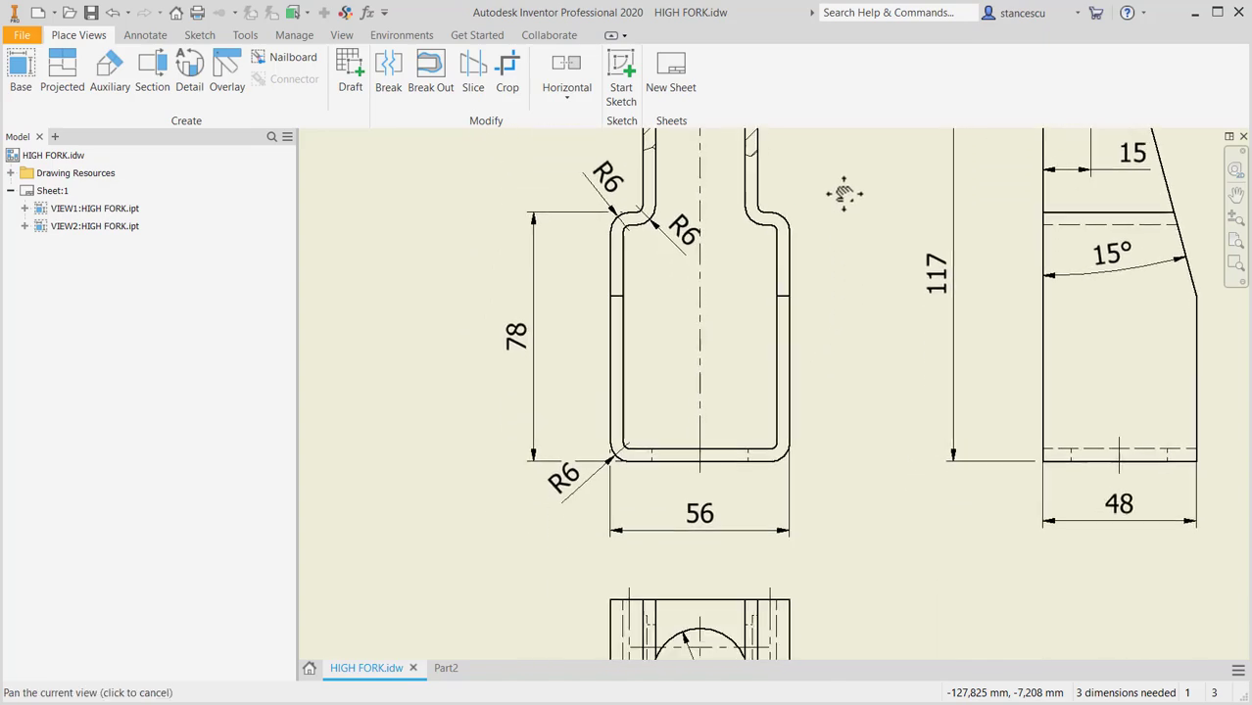
Step: Fillet the base's four outer corners with a 6 mm radius
{"action": "left_click", "coordinate": [443, 667]}
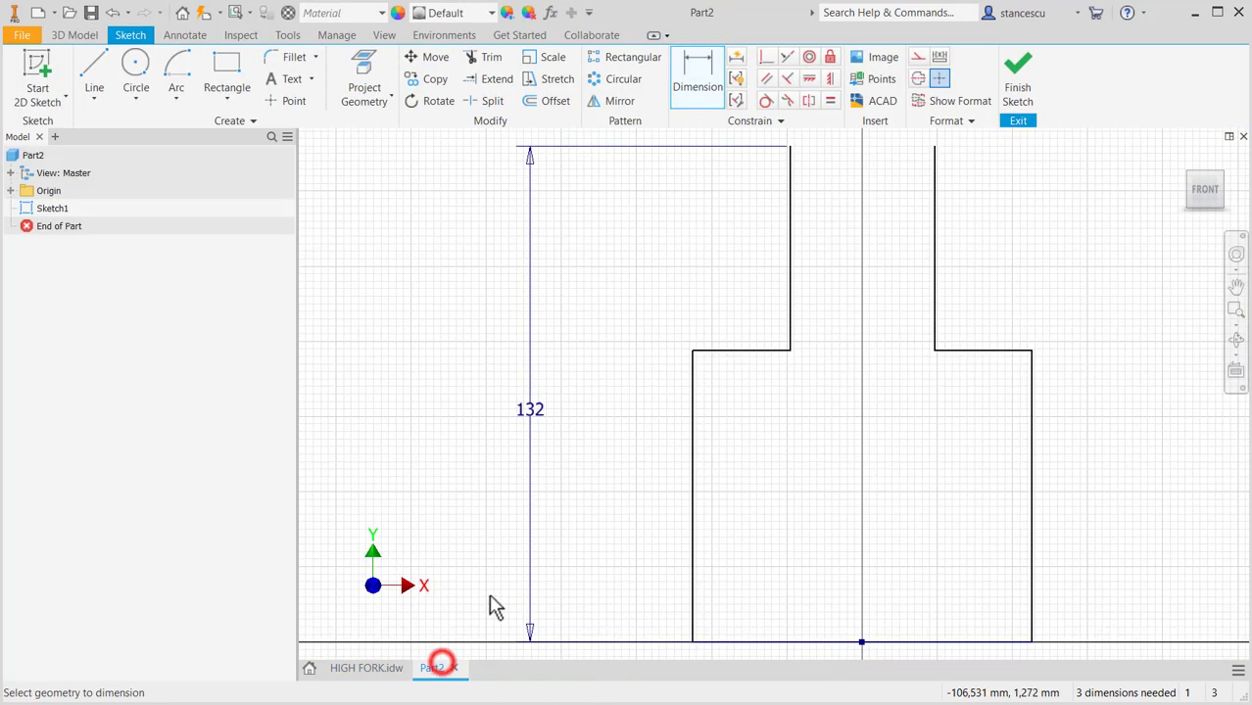
{"action": "left_click", "coordinate": [287, 57]}
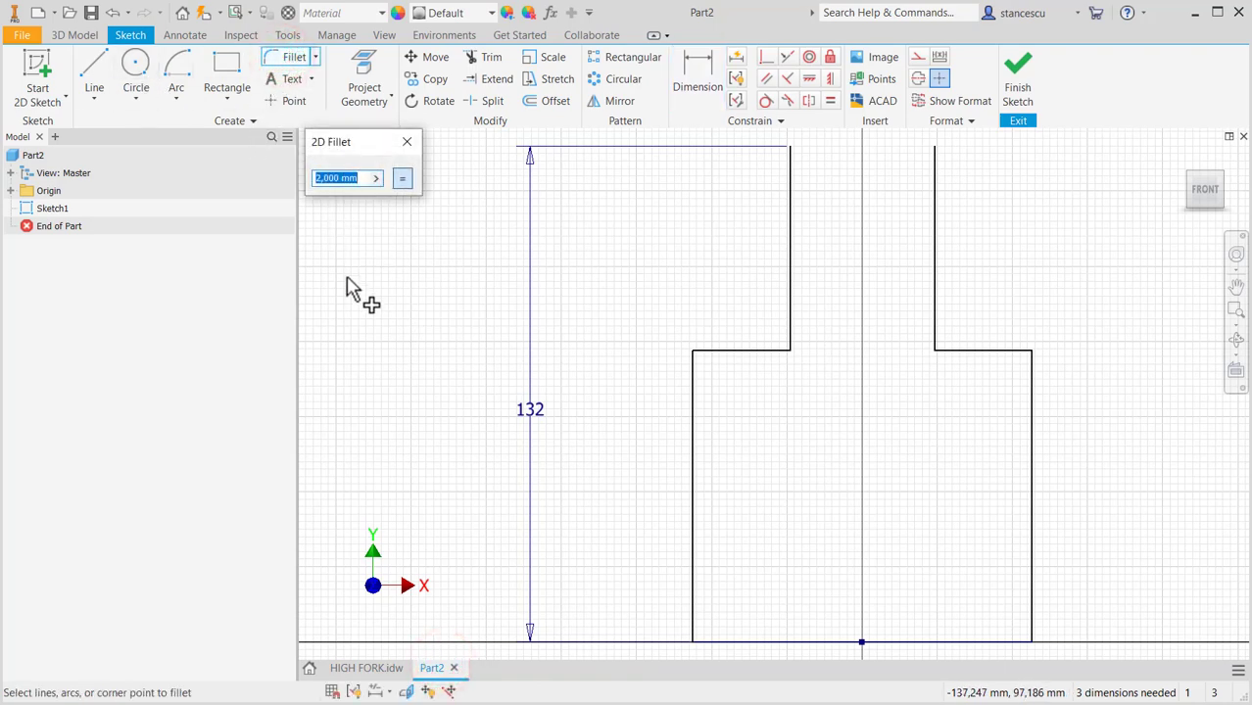
{"action": "type", "text": "6"}
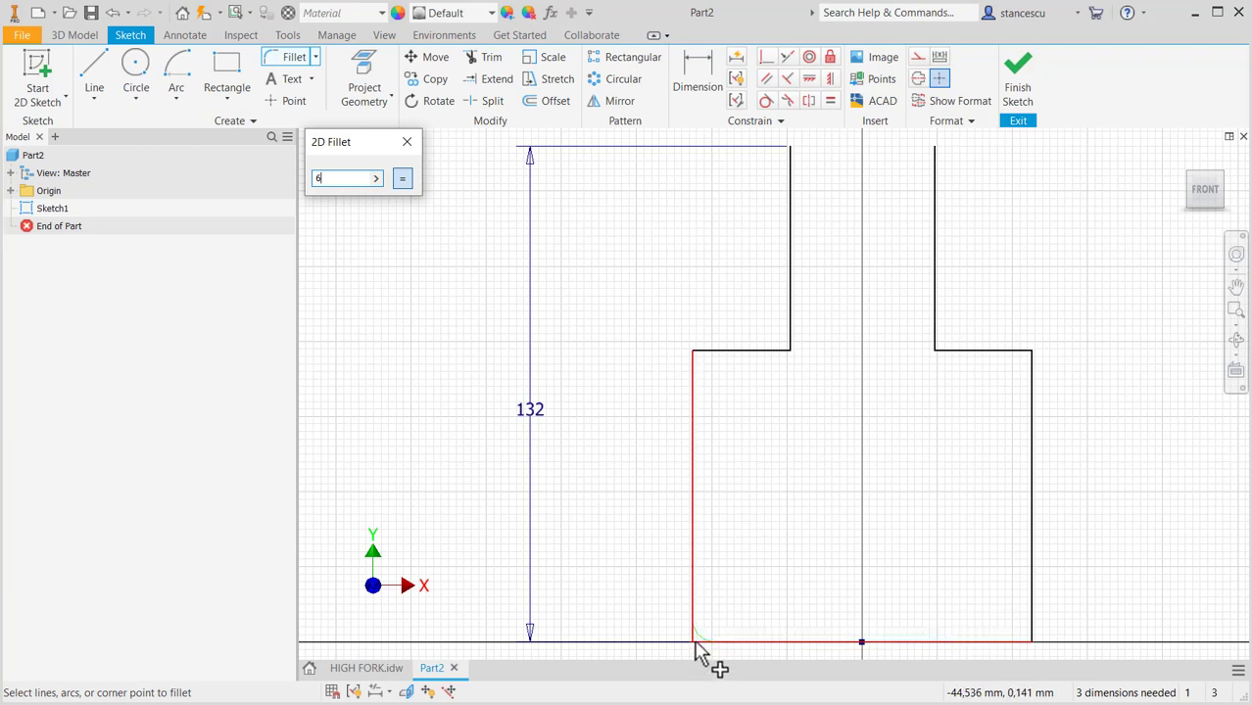
{"action": "left_click", "coordinate": [695, 643]}
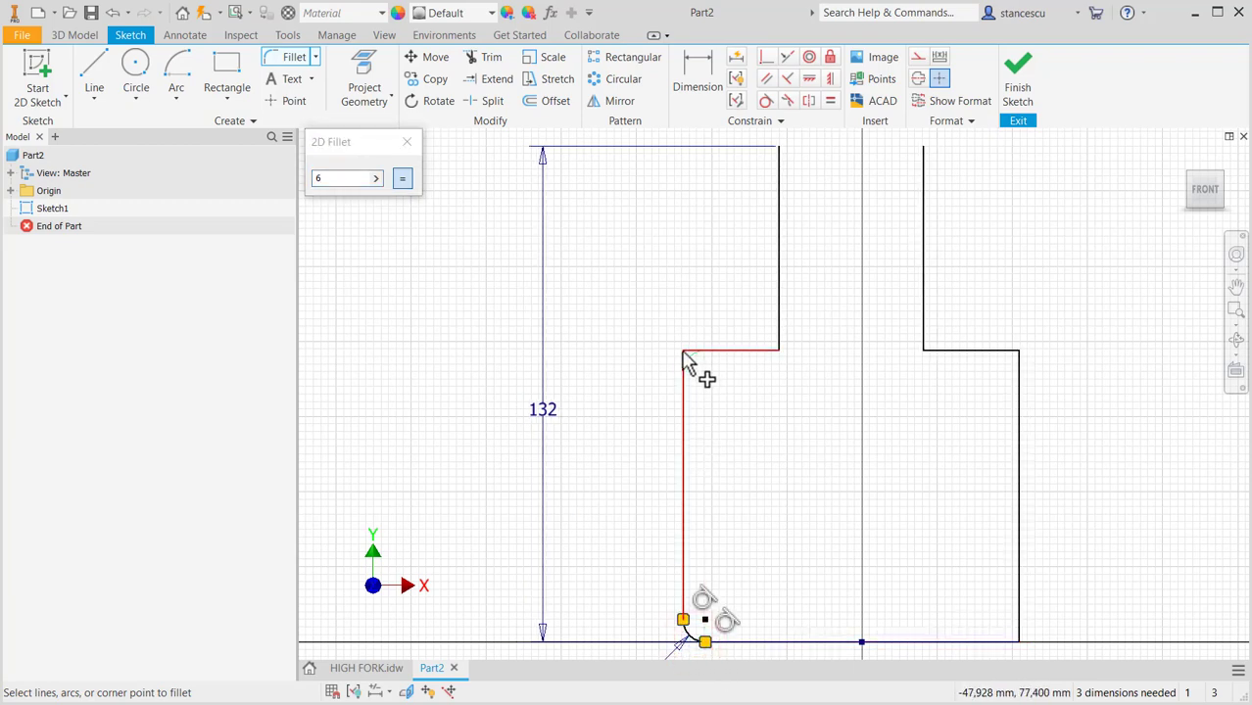
{"action": "left_click", "coordinate": [687, 362]}
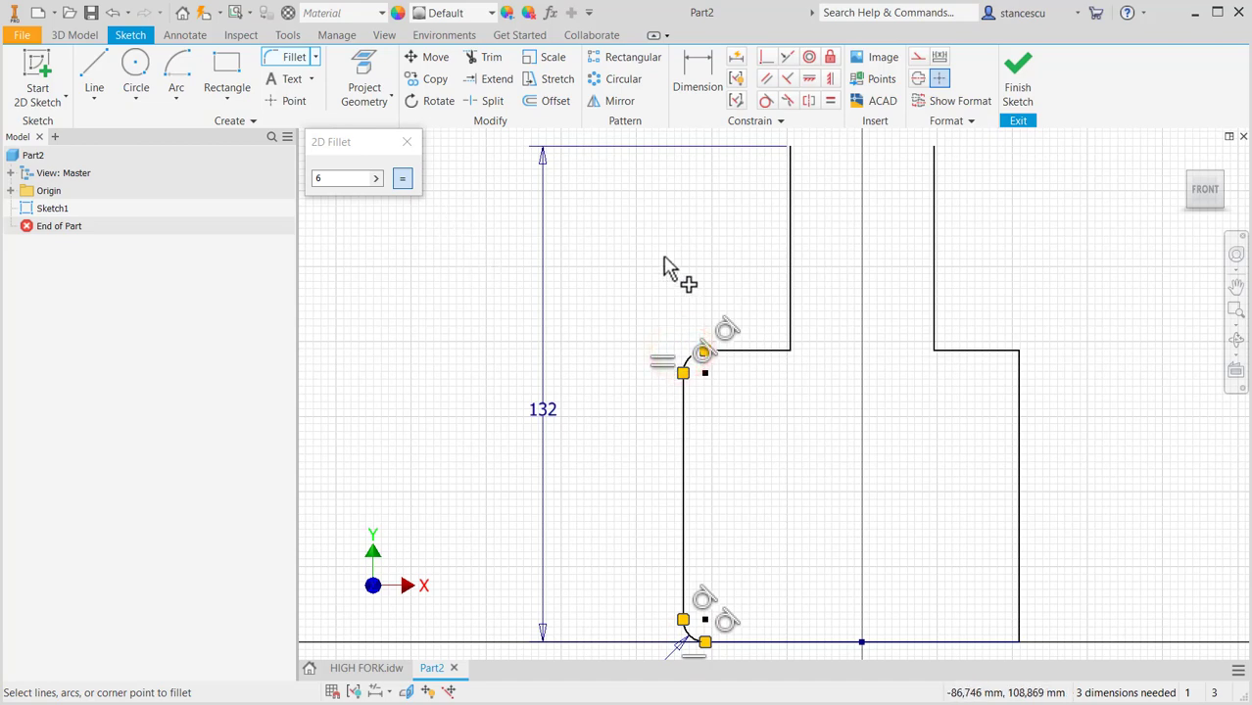
{"action": "left_click", "coordinate": [1019, 644]}
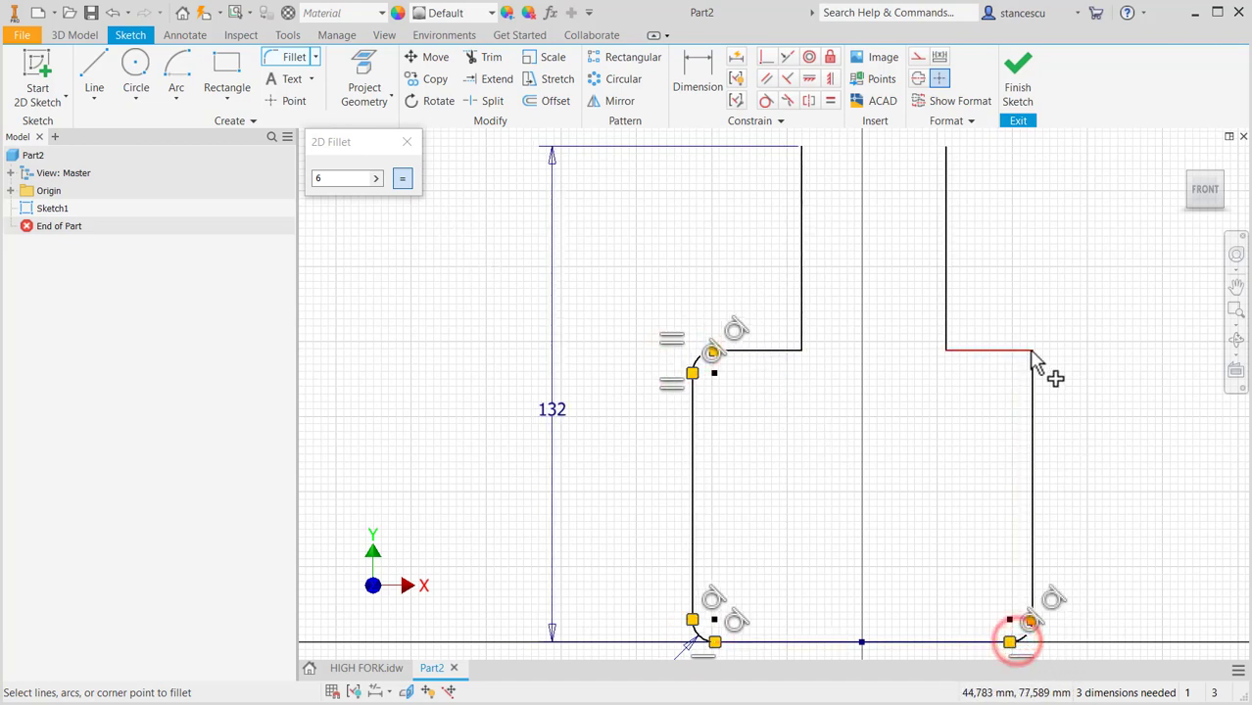
{"action": "left_click", "coordinate": [1026, 350]}
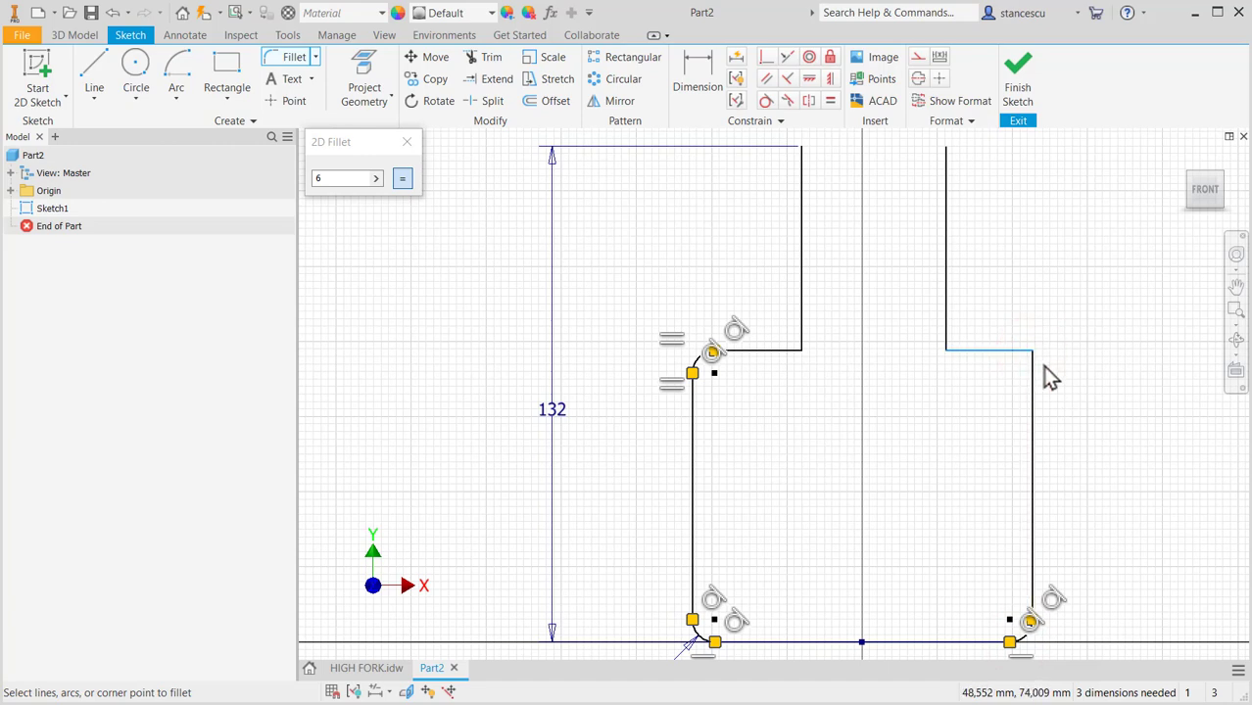
{"action": "left_click", "coordinate": [1032, 382]}
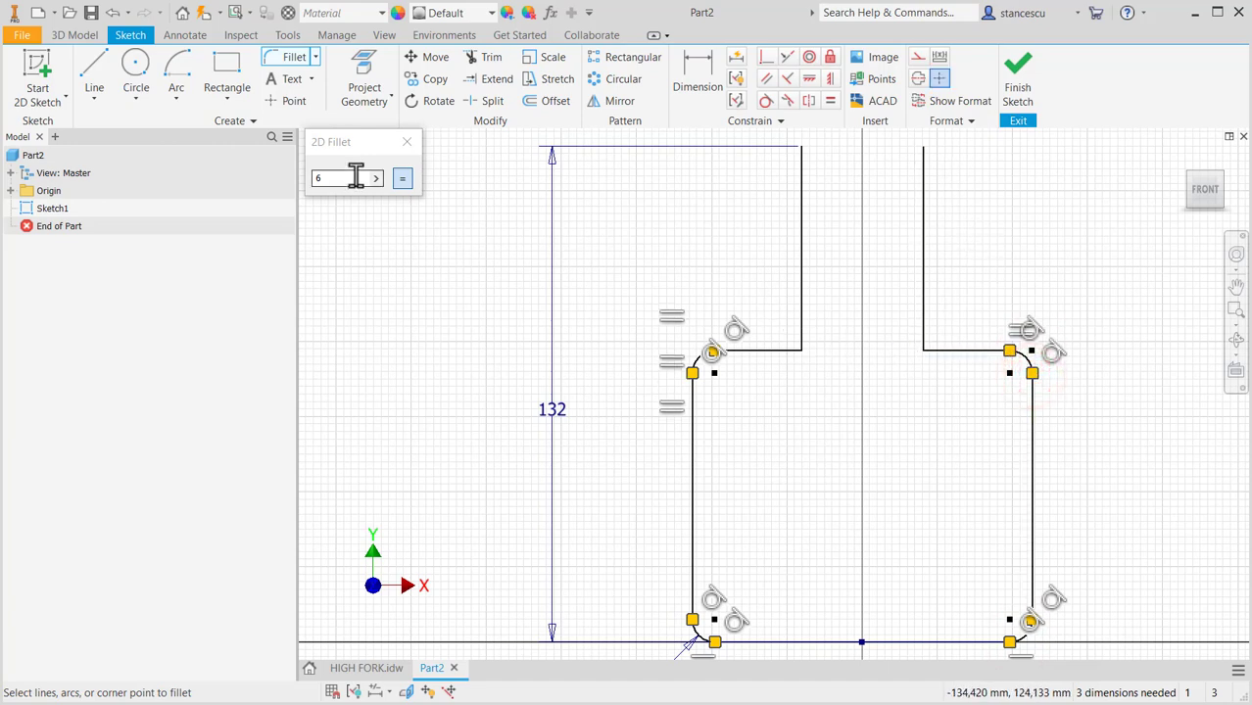
Step: Fillet the two inner arm corners at 2 mm, entered as 6-4
{"action": "left_click", "coordinate": [355, 176]}
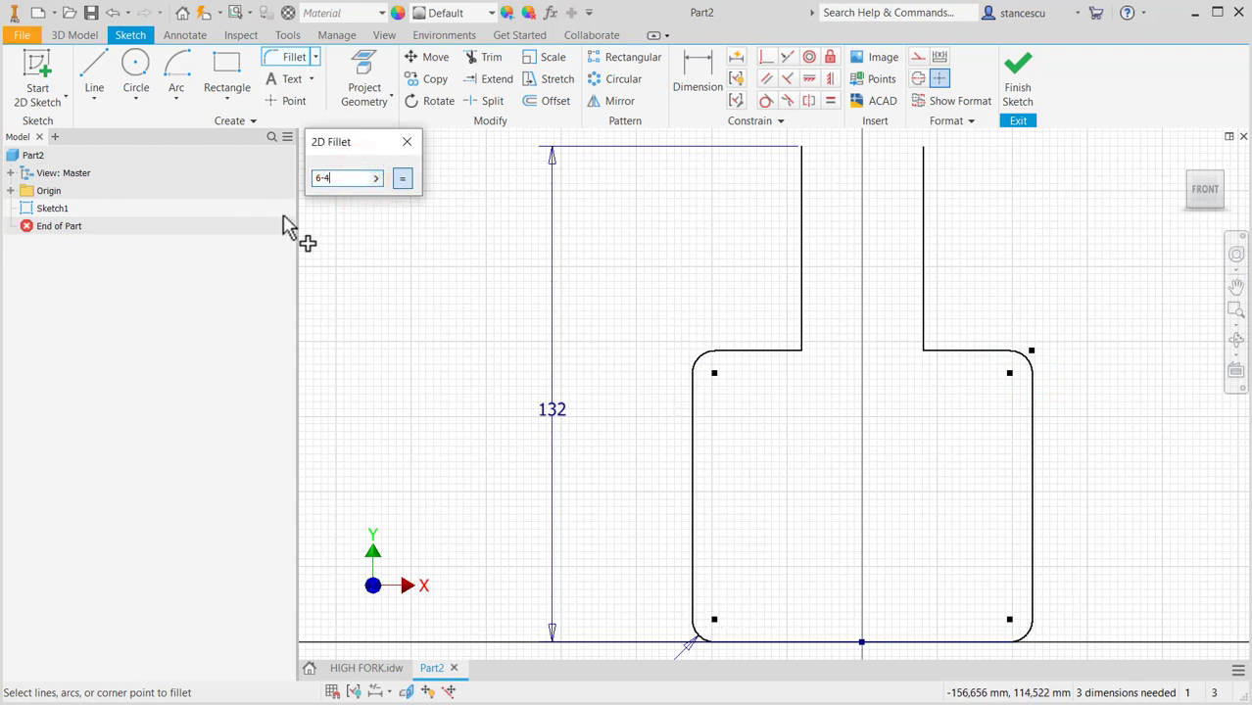
{"action": "left_click", "coordinate": [777, 348]}
{"action": "left_click", "coordinate": [803, 298]}
{"action": "left_click", "coordinate": [928, 319]}
{"action": "left_click", "coordinate": [953, 350]}
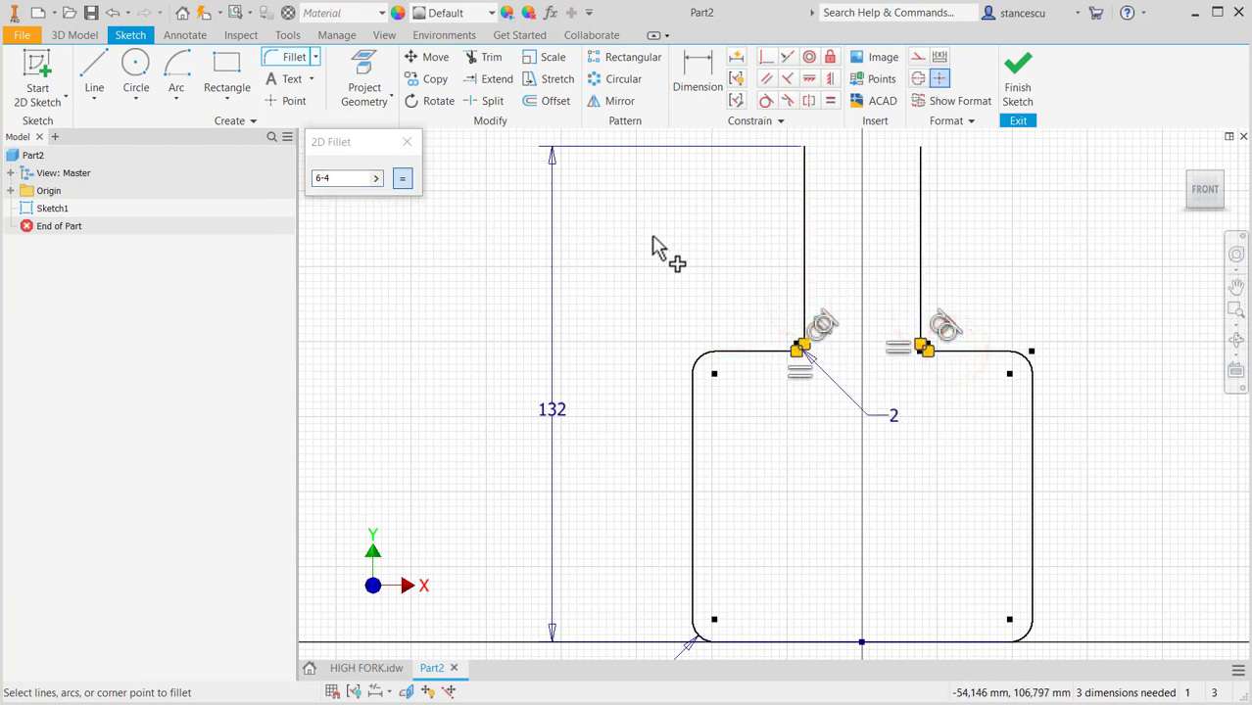
Step: Dimension the base's width between its vertical sides as 56 mm, checked against the drawing
{"action": "left_click", "coordinate": [698, 79]}
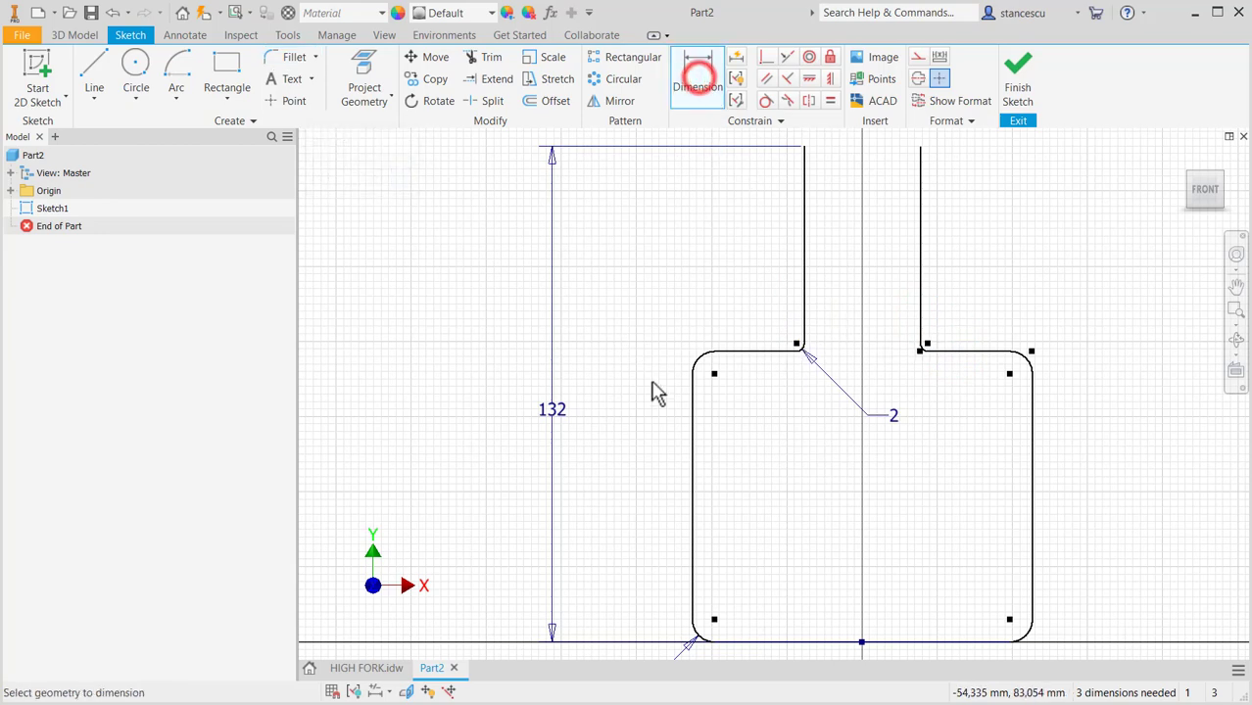
{"action": "left_click", "coordinate": [691, 493]}
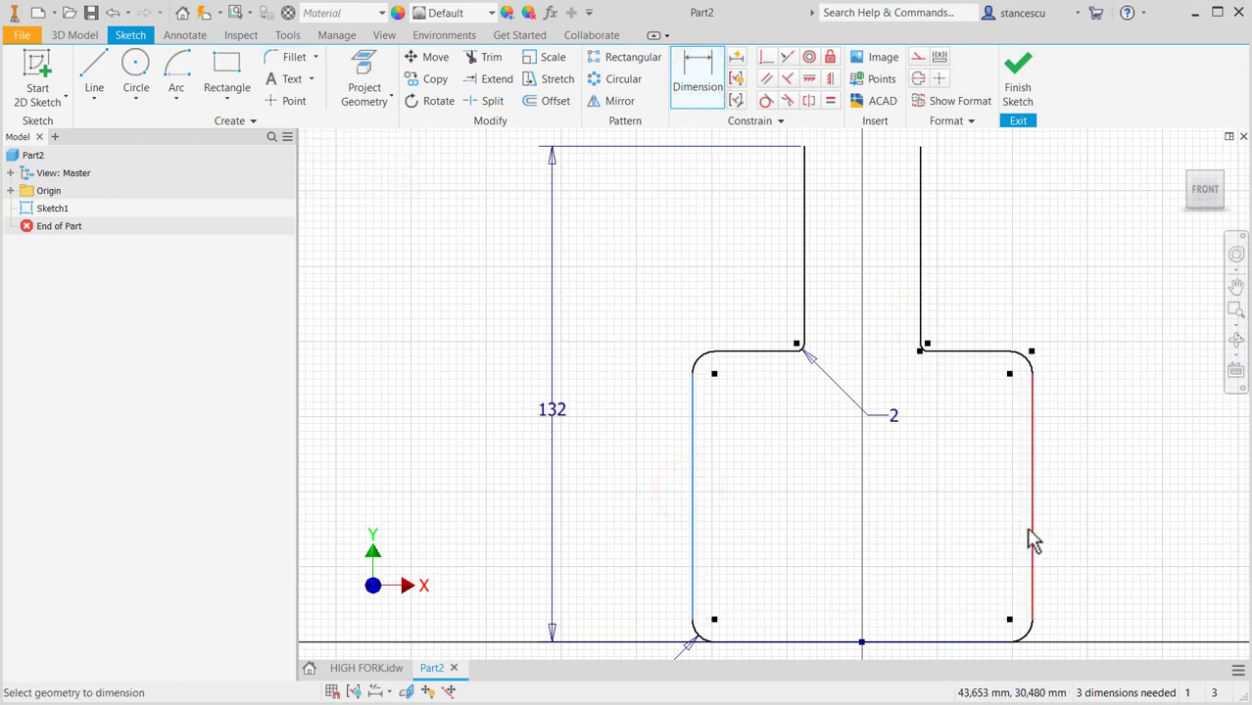
{"action": "left_click", "coordinate": [1029, 526]}
{"action": "left_click", "coordinate": [907, 520]}
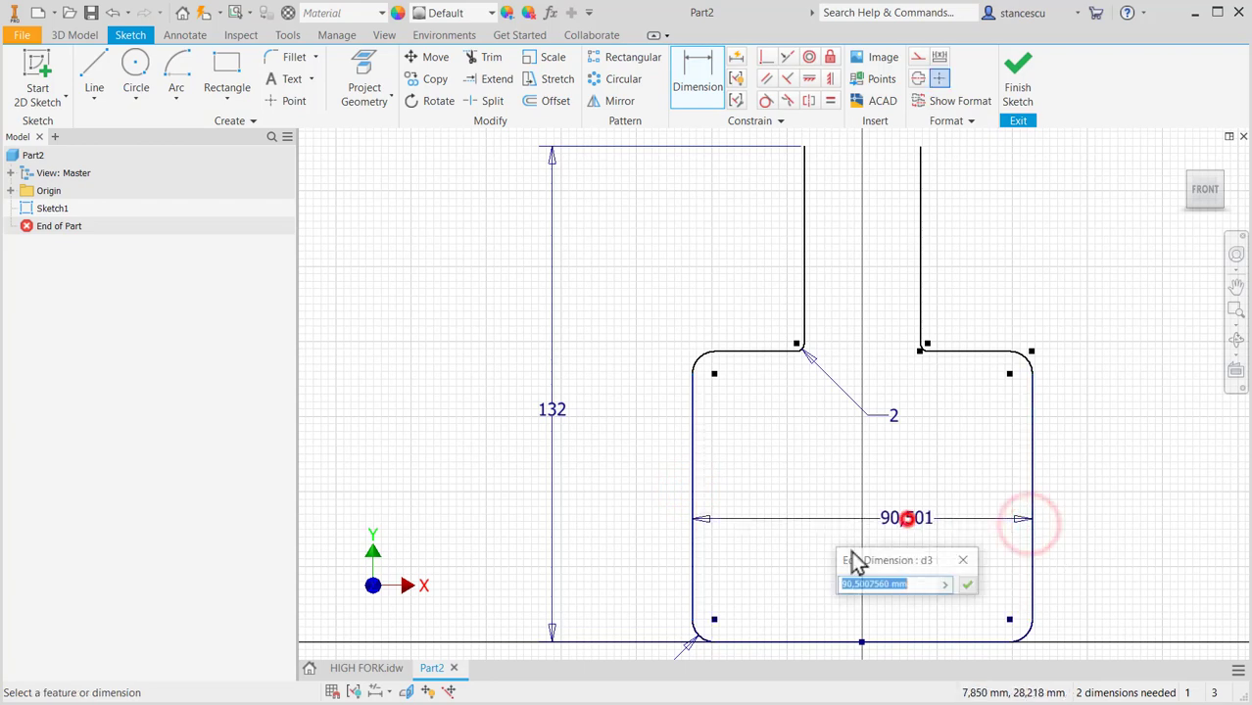
{"action": "left_click", "coordinate": [384, 670]}
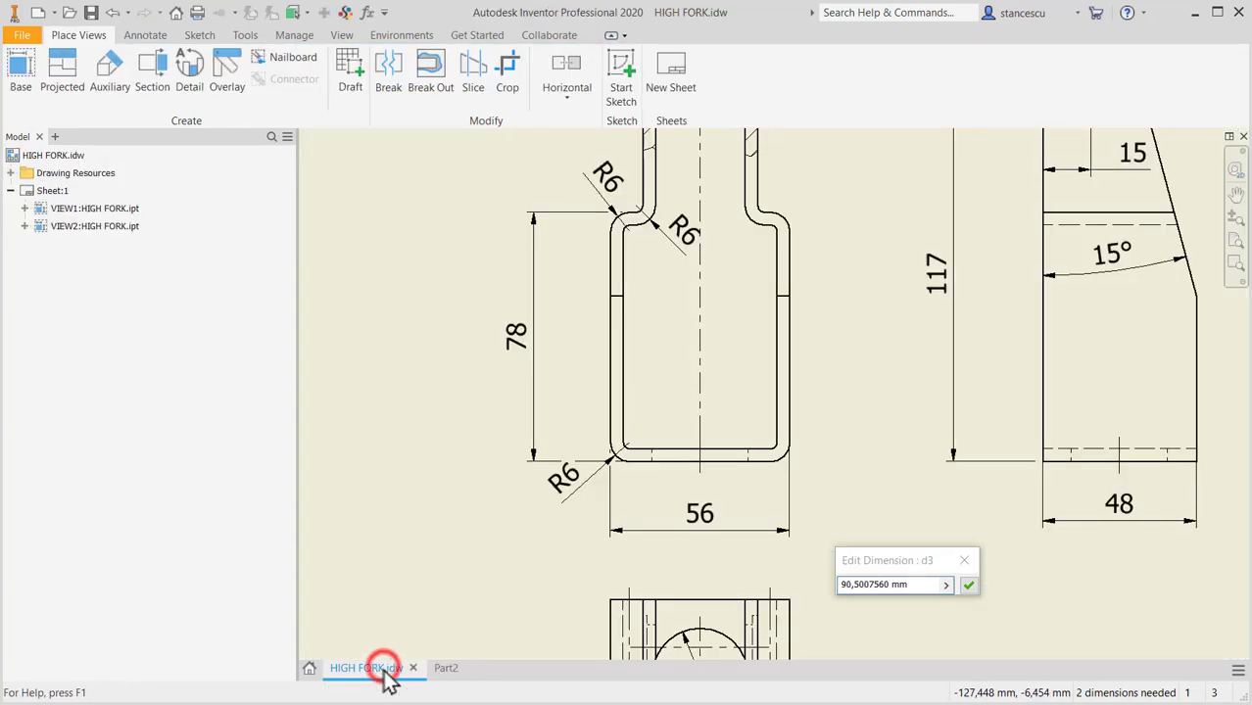
{"action": "middle_click_drag", "start_coordinate": [492, 377], "coordinate": [507, 609]}
{"action": "left_click", "coordinate": [446, 668]}
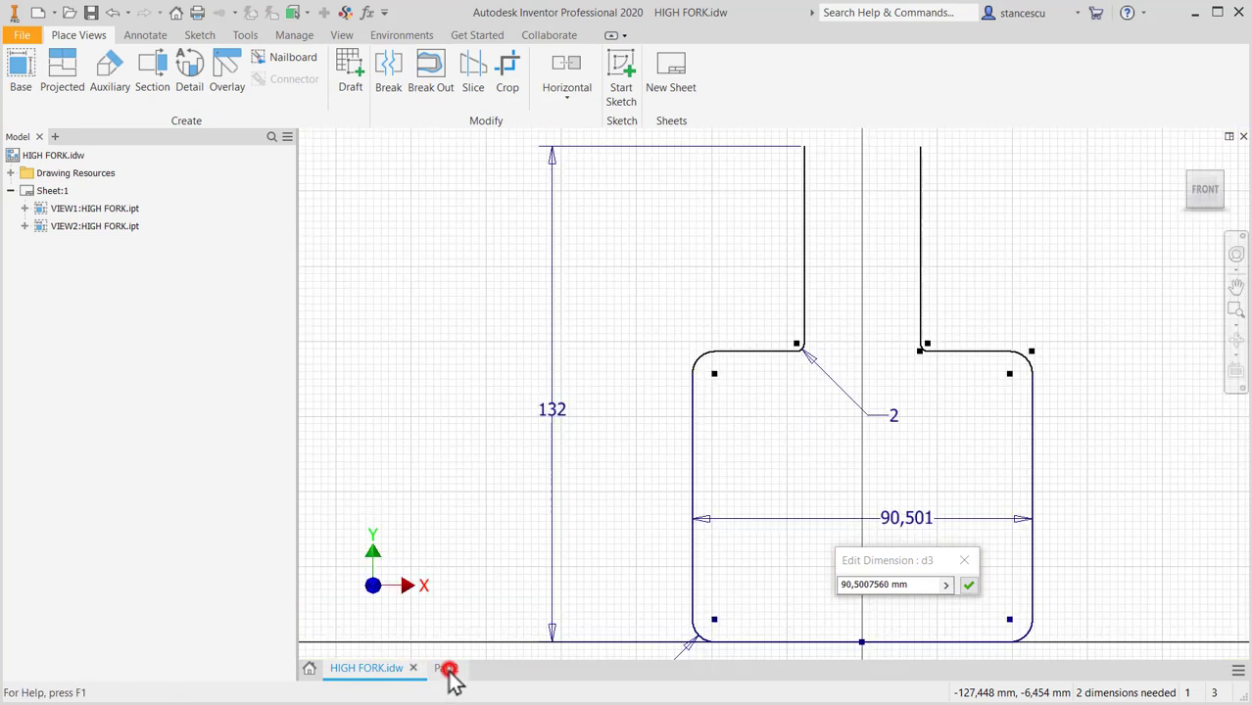
{"action": "double_click", "coordinate": [910, 585]}
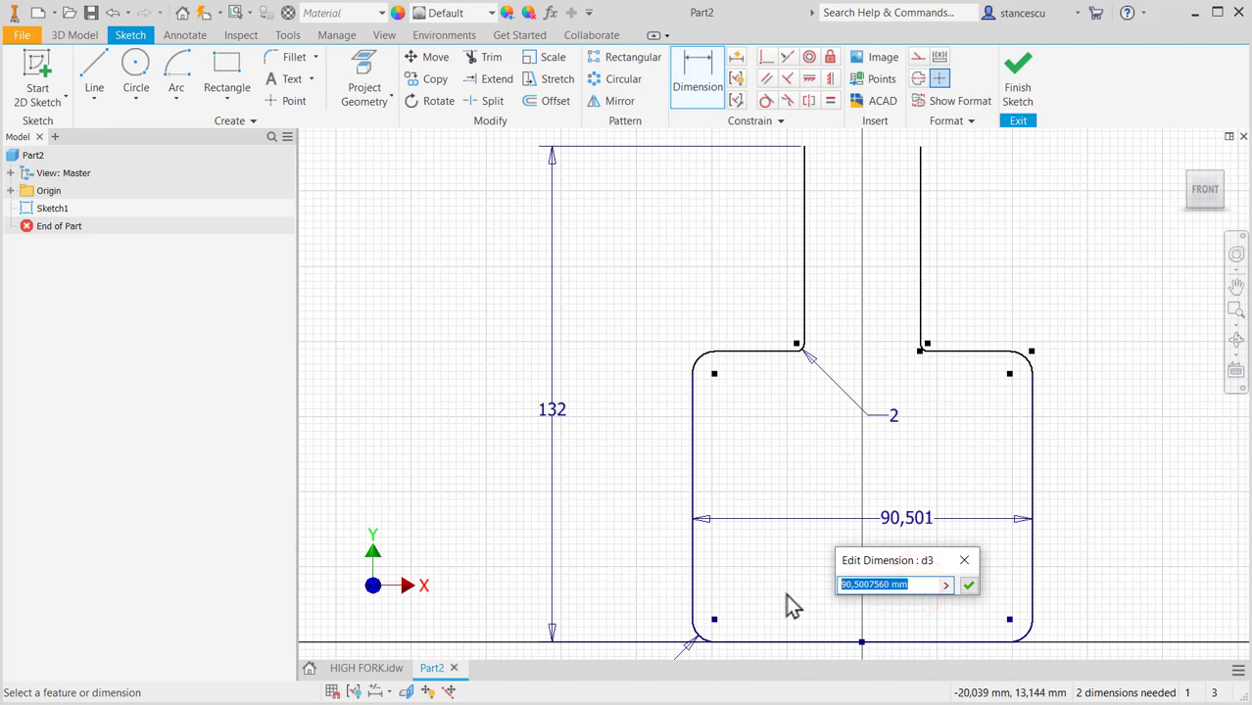
{"action": "type", "text": "56"}
{"action": "key", "text": "Return"}
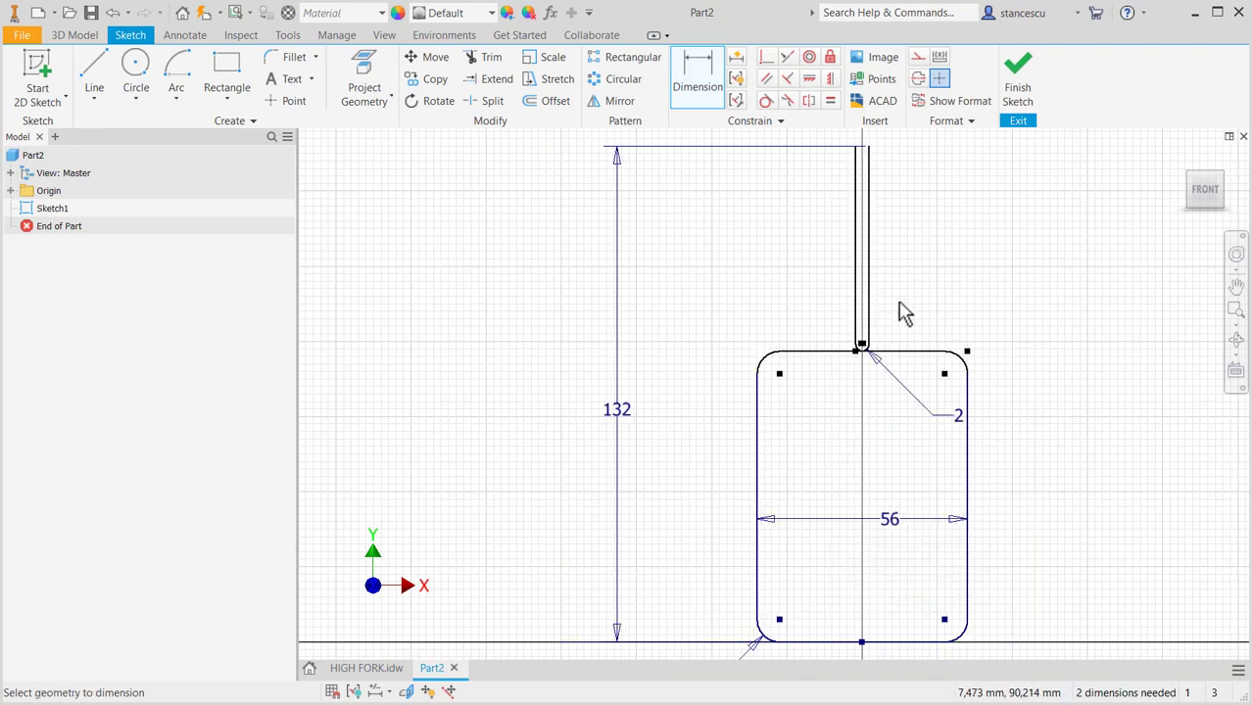
{"action": "key", "text": "Escape"}
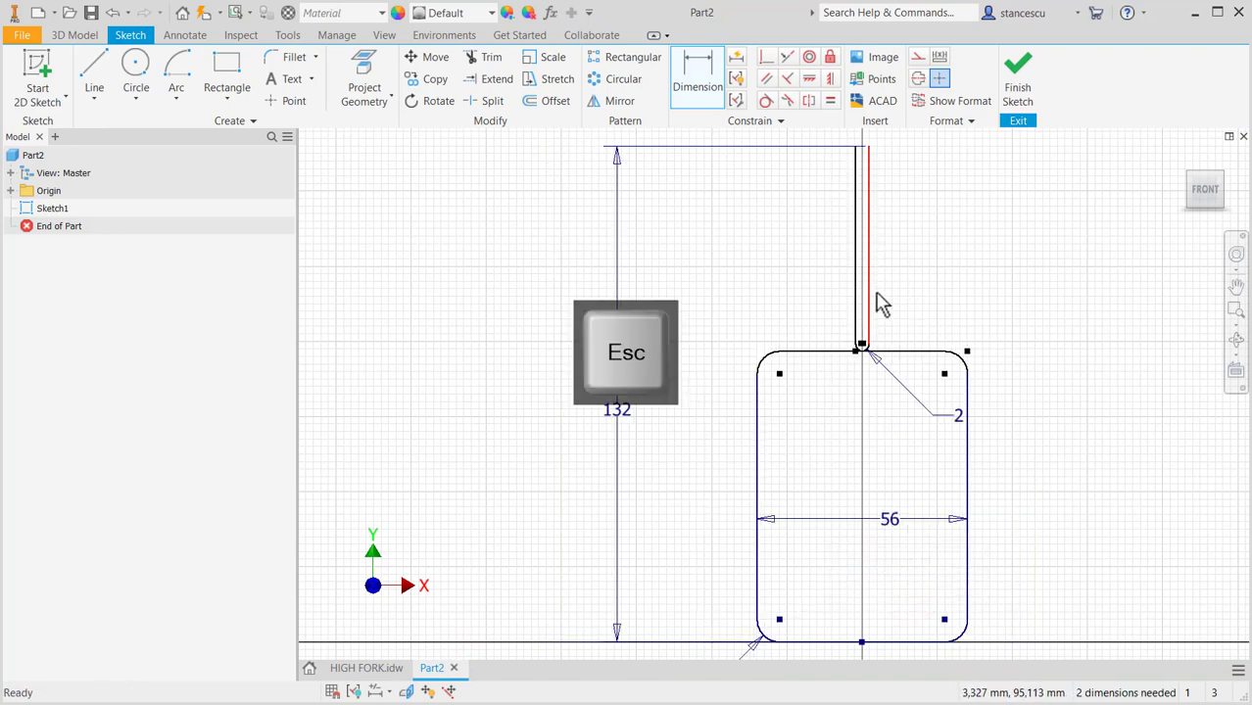
Step: Pull the right arm outward and dimension the gap between the arms at 36 mm
{"action": "left_click", "coordinate": [864, 309]}
{"action": "left_click_drag", "start_coordinate": [834, 315], "coordinate": [811, 323]}
{"action": "left_click", "coordinate": [726, 277]}
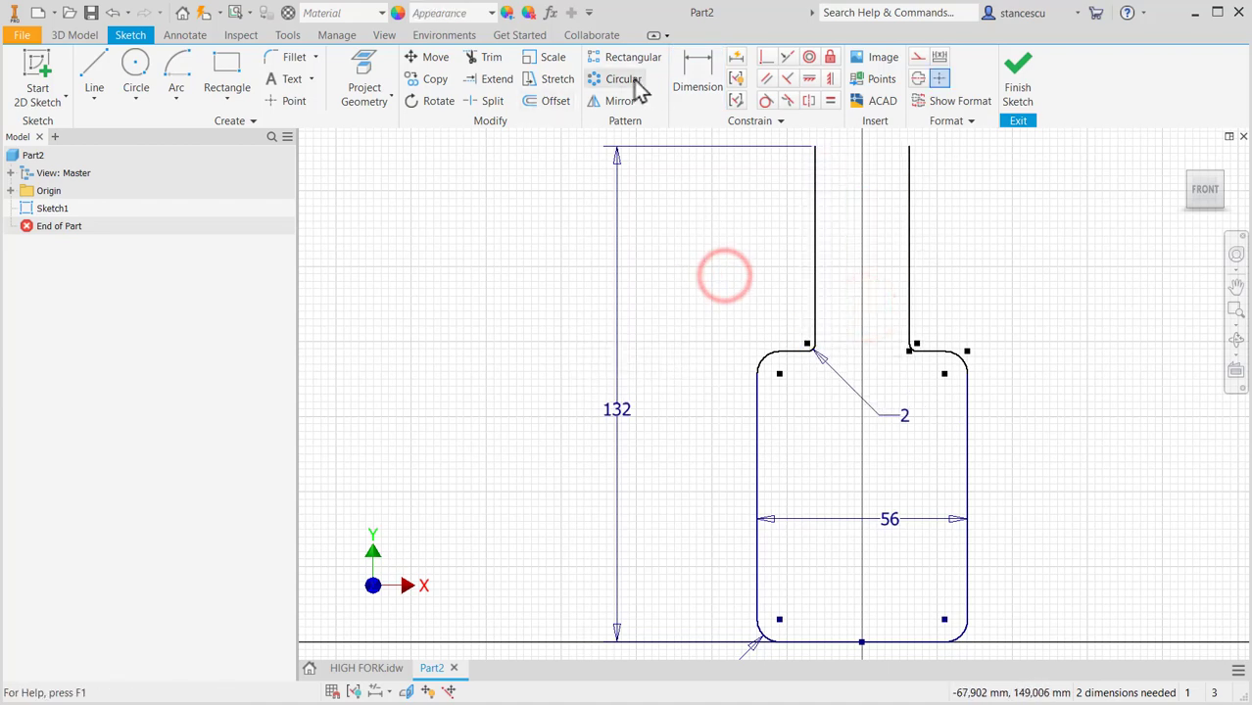
{"action": "left_click", "coordinate": [685, 70]}
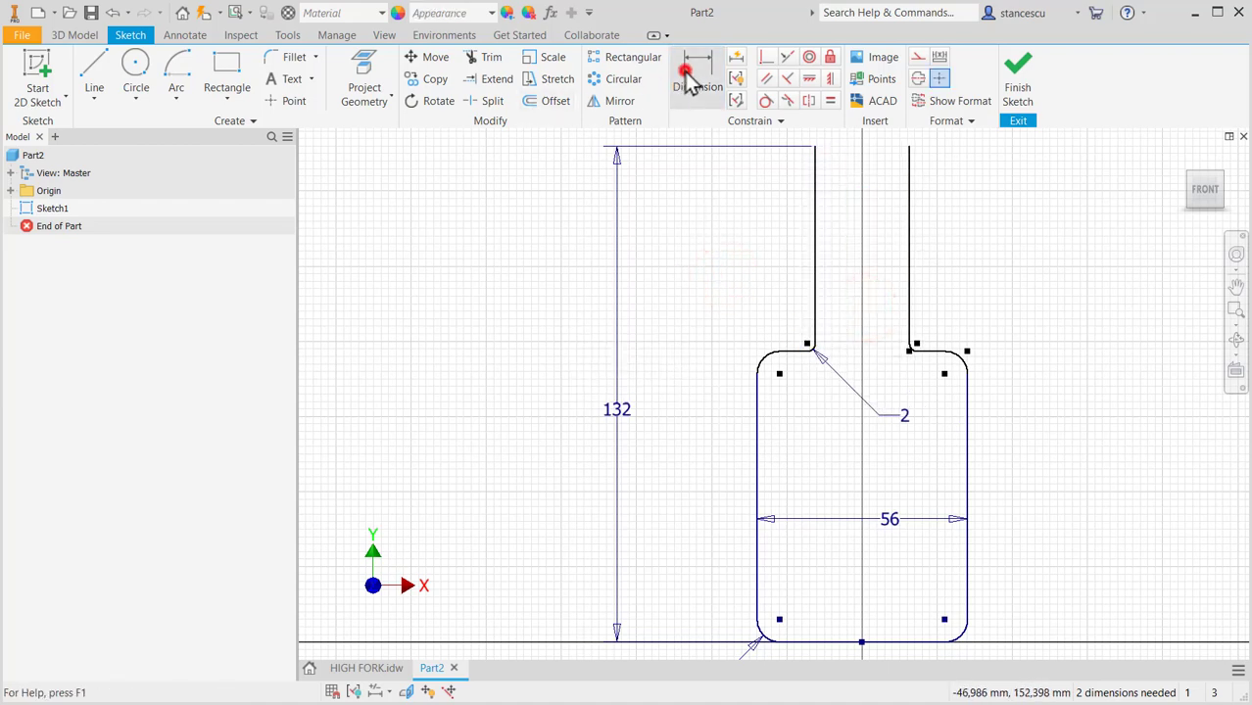
{"action": "left_click", "coordinate": [812, 245]}
{"action": "left_click", "coordinate": [909, 243]}
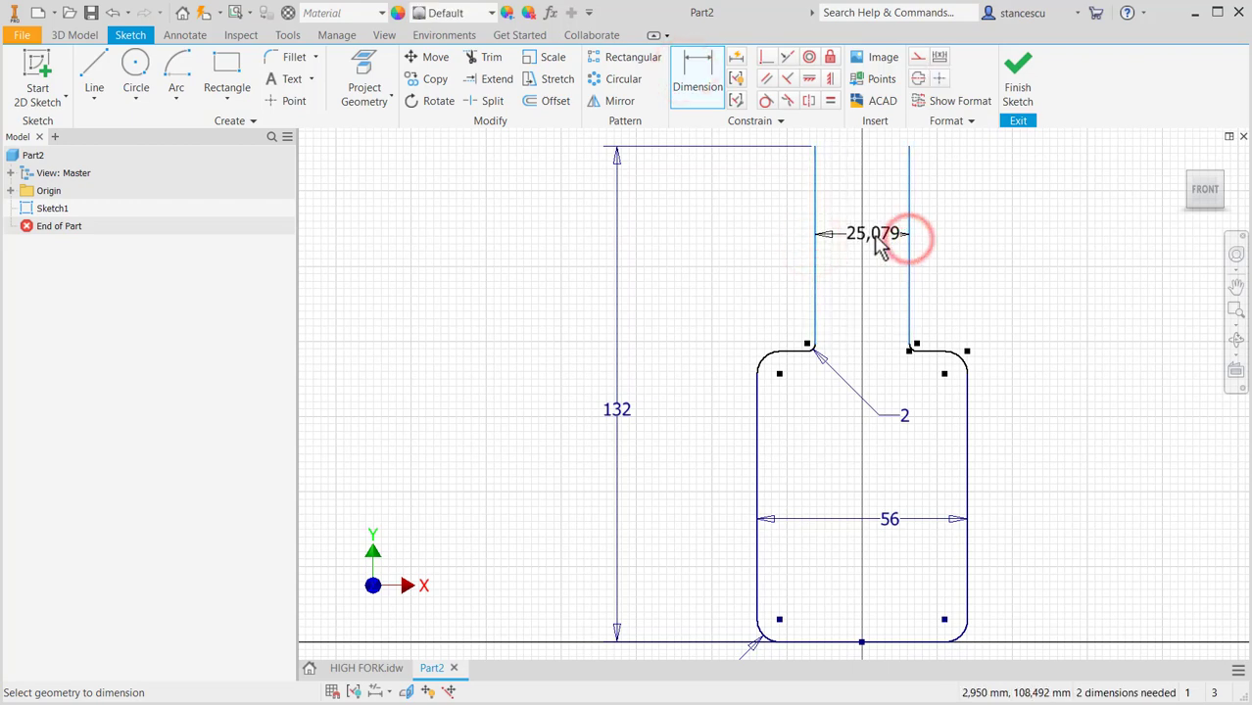
{"action": "left_click", "coordinate": [872, 233]}
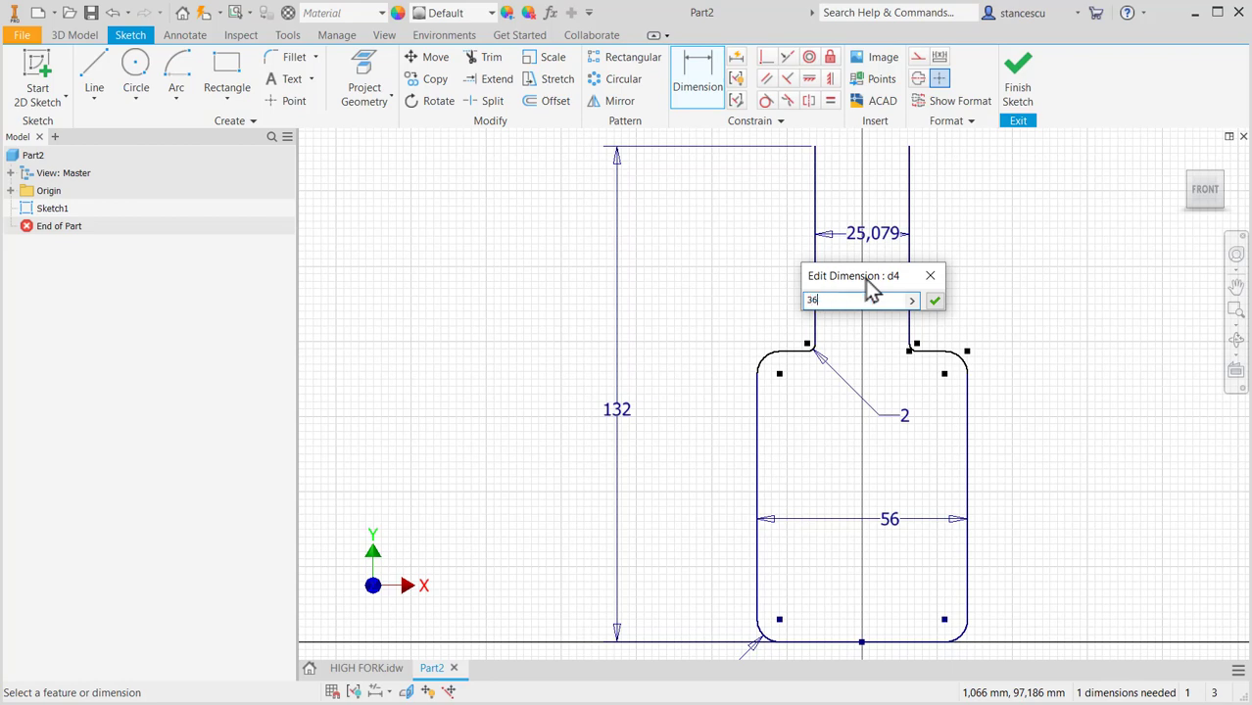
{"action": "key", "text": "Return"}
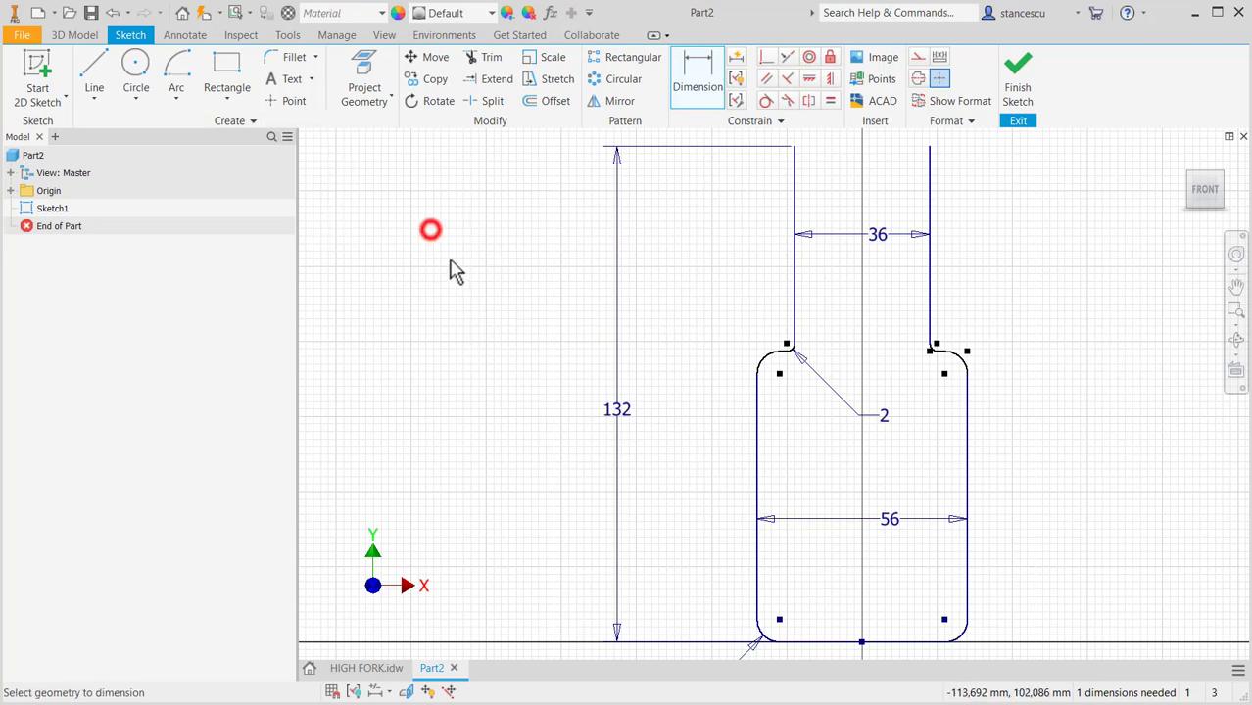
Step: Offset the whole fork outline 4 mm inward to create the wall thickness
{"action": "left_click", "coordinate": [548, 101]}
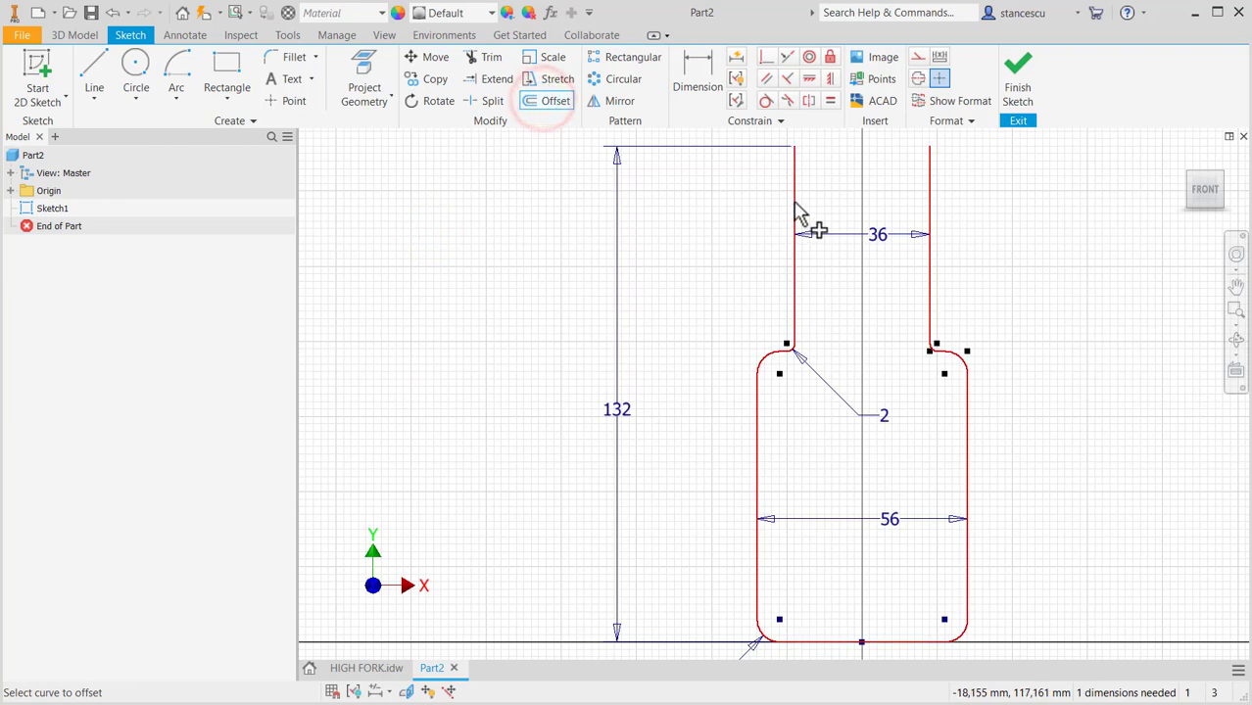
{"action": "left_click", "coordinate": [794, 203]}
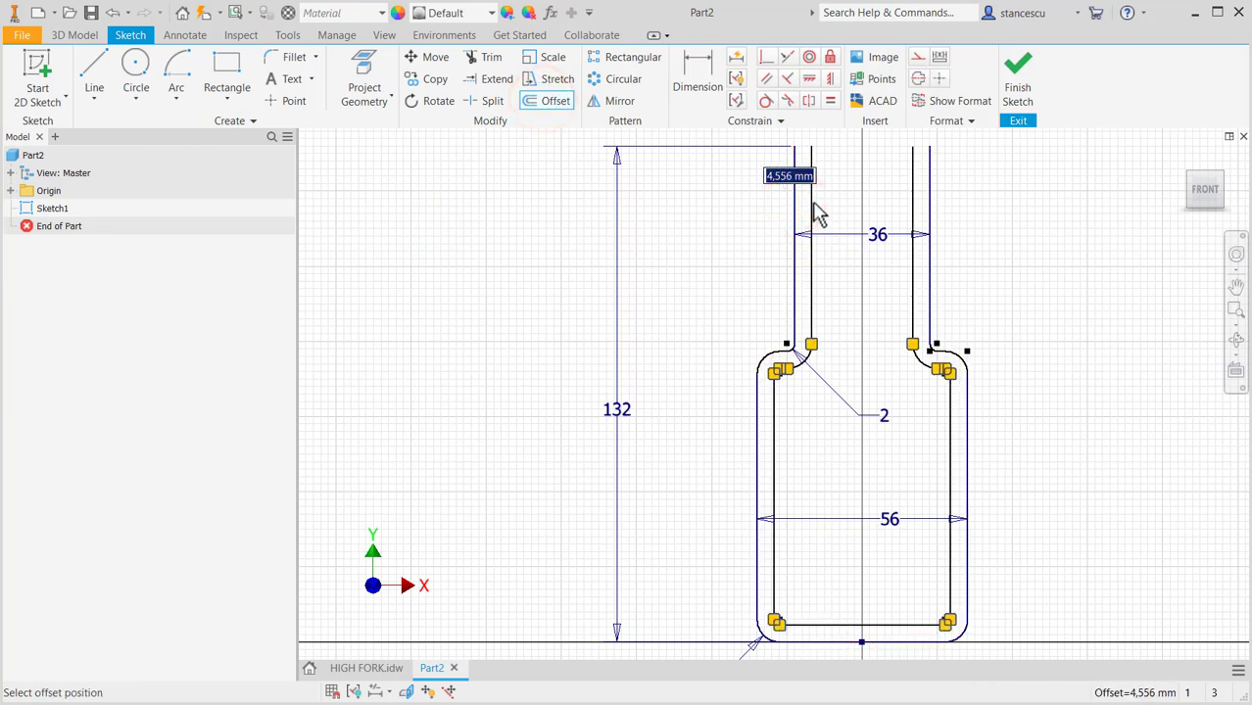
{"action": "type", "text": "4"}
{"action": "key", "text": "Return"}
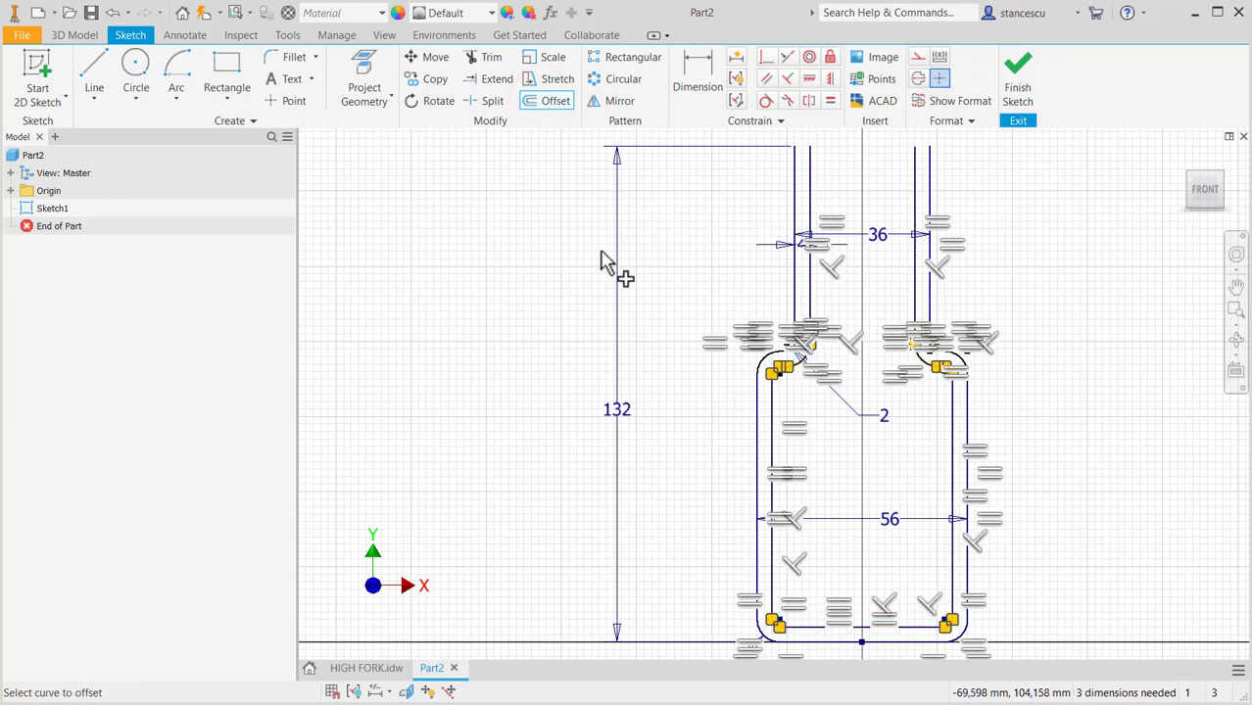
{"action": "key", "text": "Escape"}
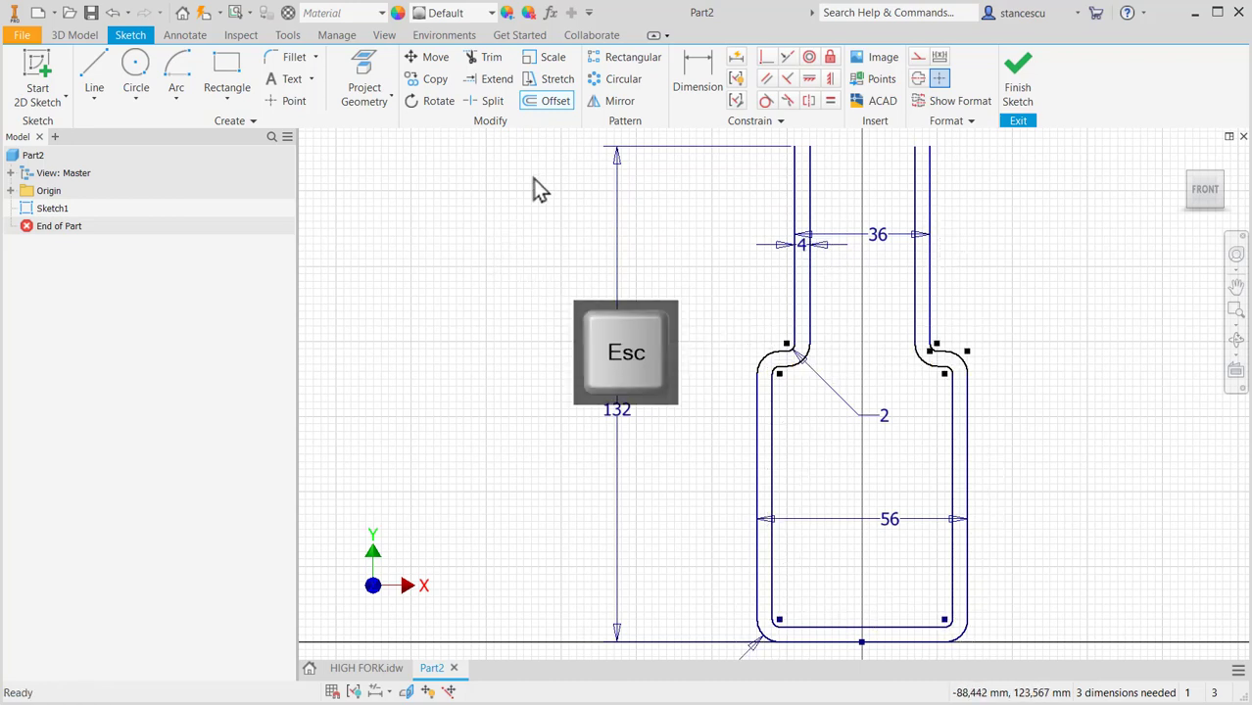
Step: Cap the left and right arm tops with short lines joining outer and inner outlines
{"action": "left_click", "coordinate": [94, 68]}
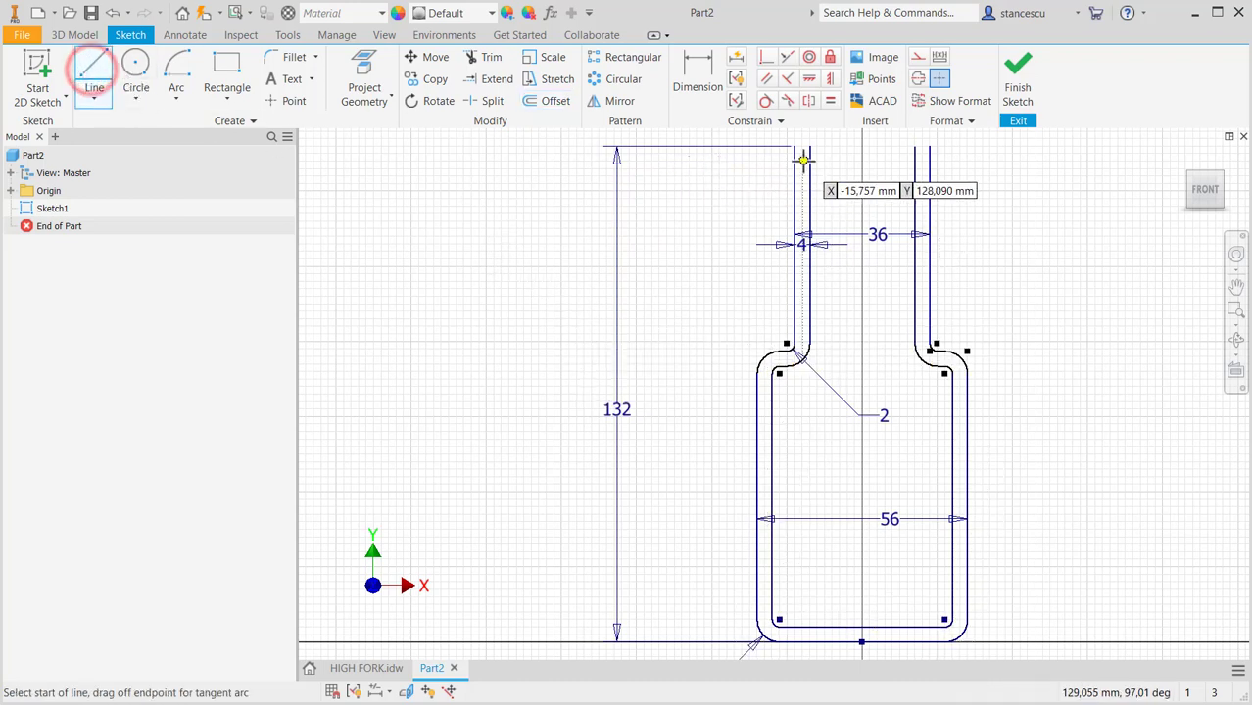
{"action": "left_click", "coordinate": [809, 146]}
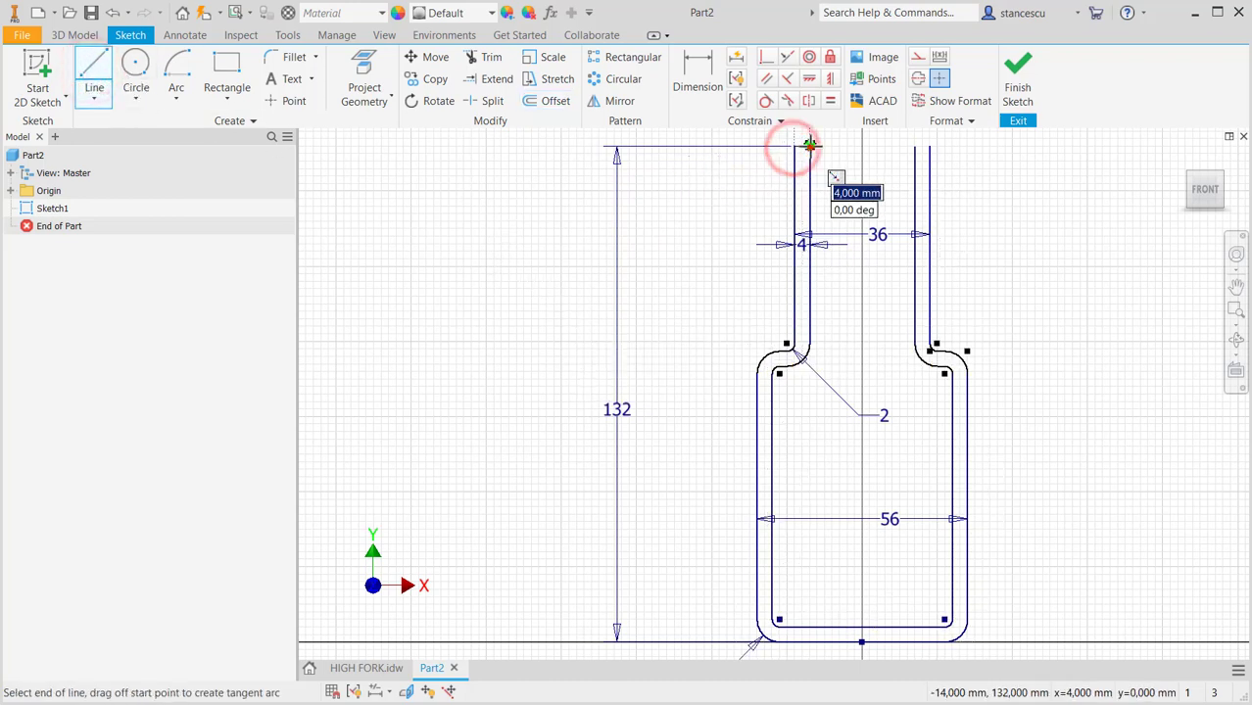
{"action": "double_click", "coordinate": [794, 146]}
{"action": "left_click", "coordinate": [914, 145]}
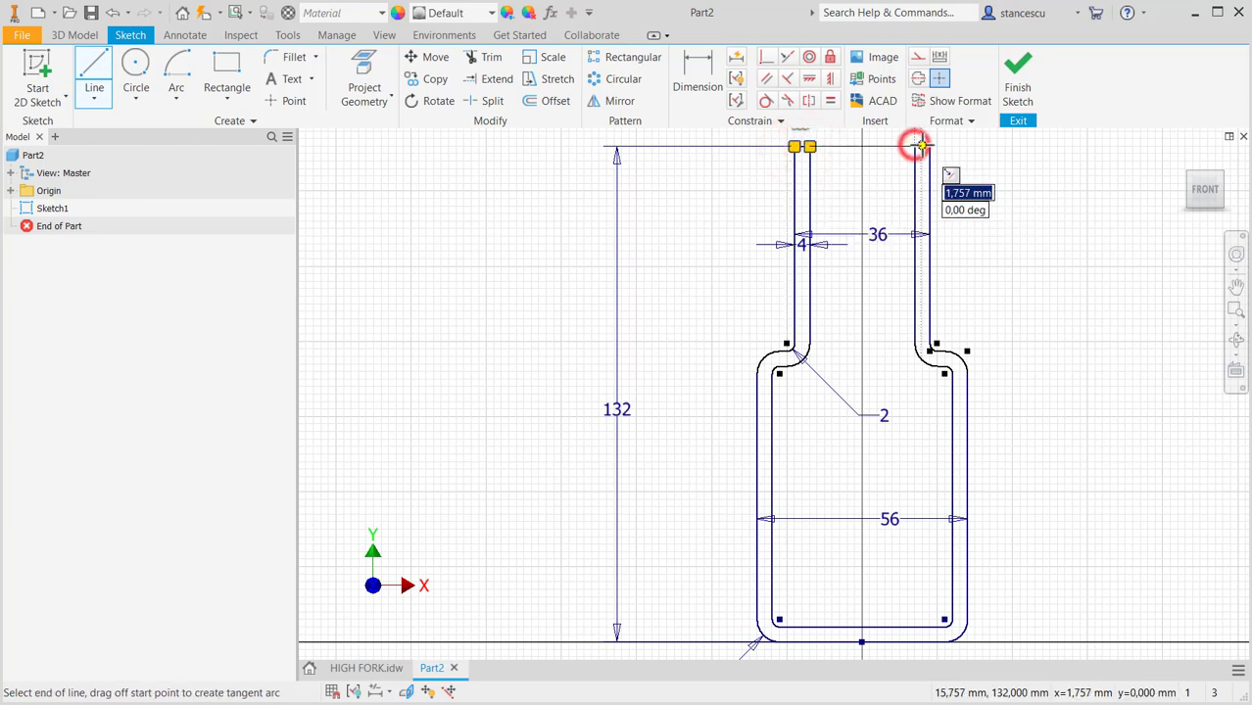
{"action": "double_click", "coordinate": [929, 146]}
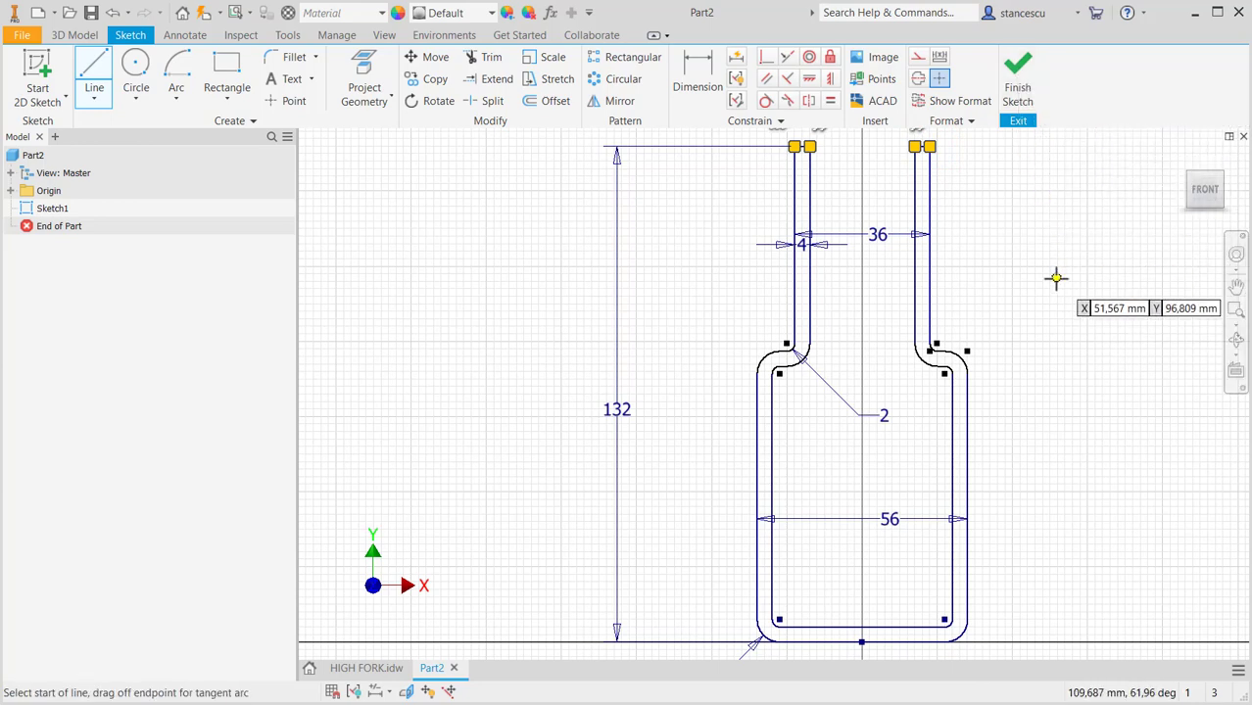
{"action": "key", "text": "Escape"}
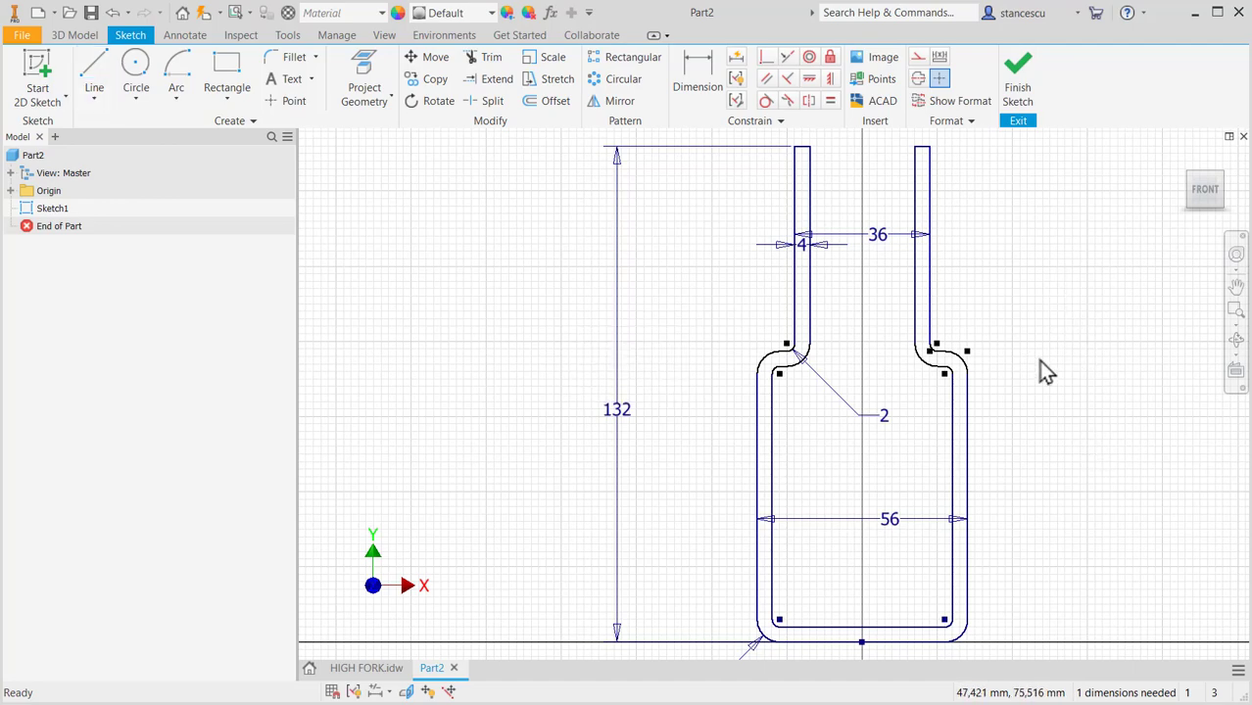
{"action": "mouse_move", "coordinate": [1051, 503]}
{"action": "middle_mouse_down"}
{"action": "mouse_move", "coordinate": [1094, 503]}
{"action": "mouse_move", "coordinate": [1075, 494]}
{"action": "mouse_move", "coordinate": [1068, 519]}
{"action": "middle_mouse_up"}
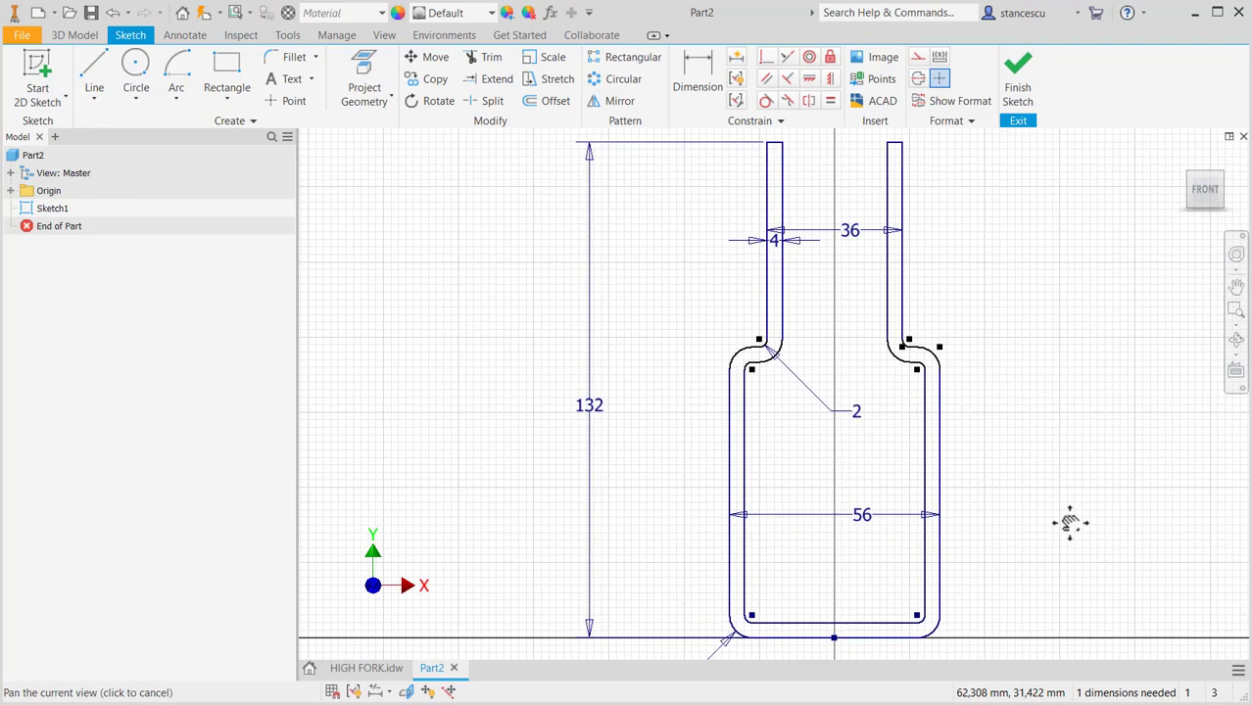
Step: Add a vertical dimension to the fork's bottom edge and place it beside the sketch
{"action": "left_click", "coordinate": [692, 64]}
{"action": "scroll", "coordinate": [754, 354], "scroll_direction": "up", "scroll_amount": 4}
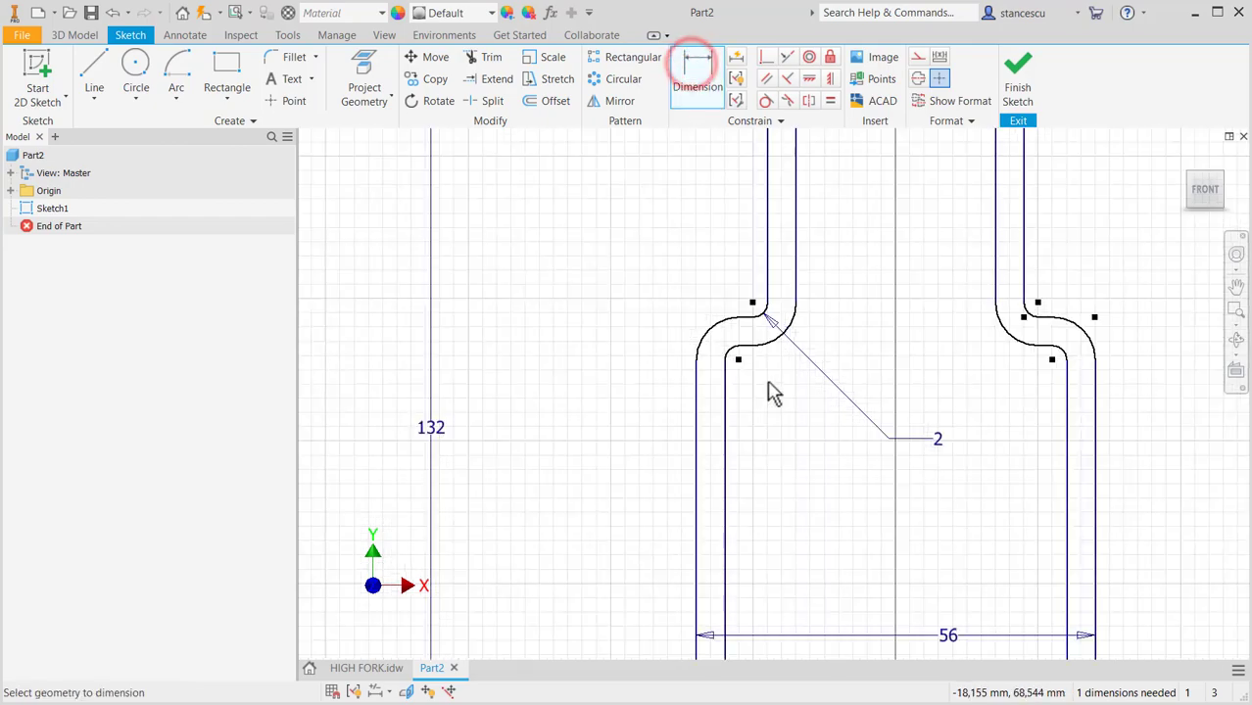
{"action": "left_click", "coordinate": [758, 300]}
{"action": "scroll", "coordinate": [798, 372], "scroll_direction": "down", "scroll_amount": 2}
{"action": "middle_click_drag", "start_coordinate": [825, 433], "coordinate": [833, 278]}
{"action": "left_click", "coordinate": [825, 299]}
{"action": "middle_click_drag", "start_coordinate": [850, 415], "coordinate": [852, 366]}
{"action": "middle_click_drag", "start_coordinate": [852, 596], "coordinate": [852, 432]}
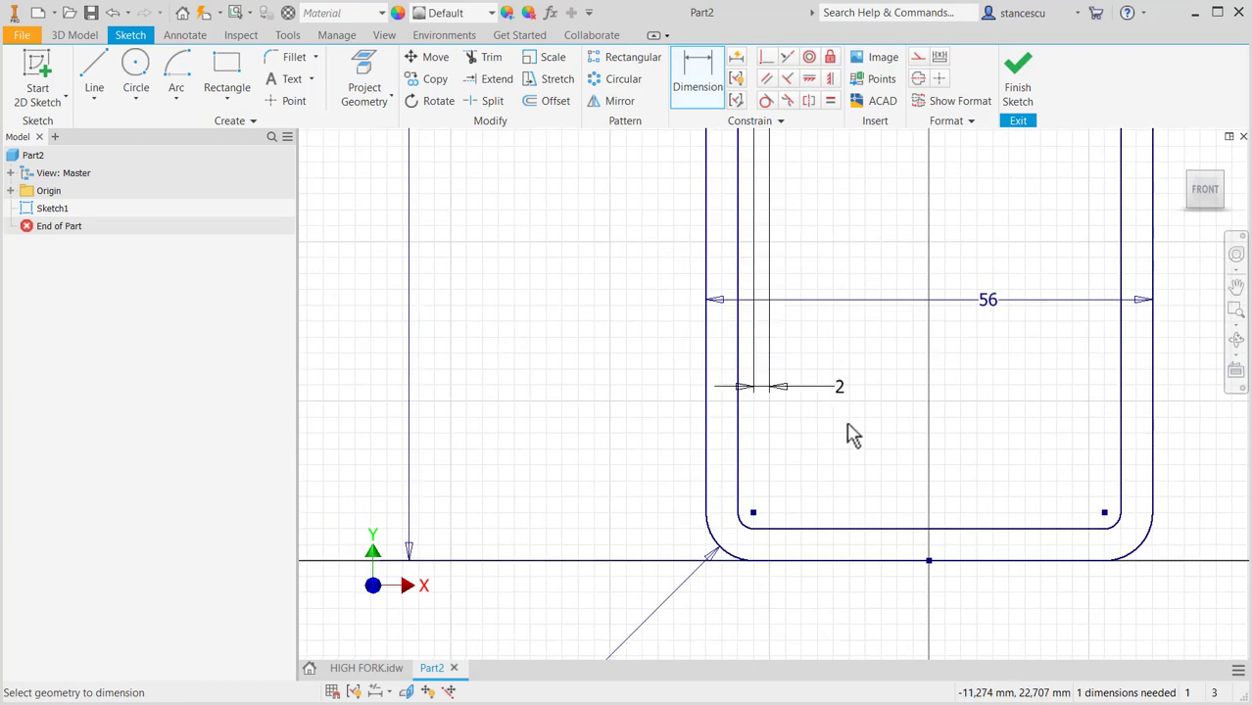
{"action": "left_click", "coordinate": [847, 559]}
{"action": "left_click", "coordinate": [554, 384]}
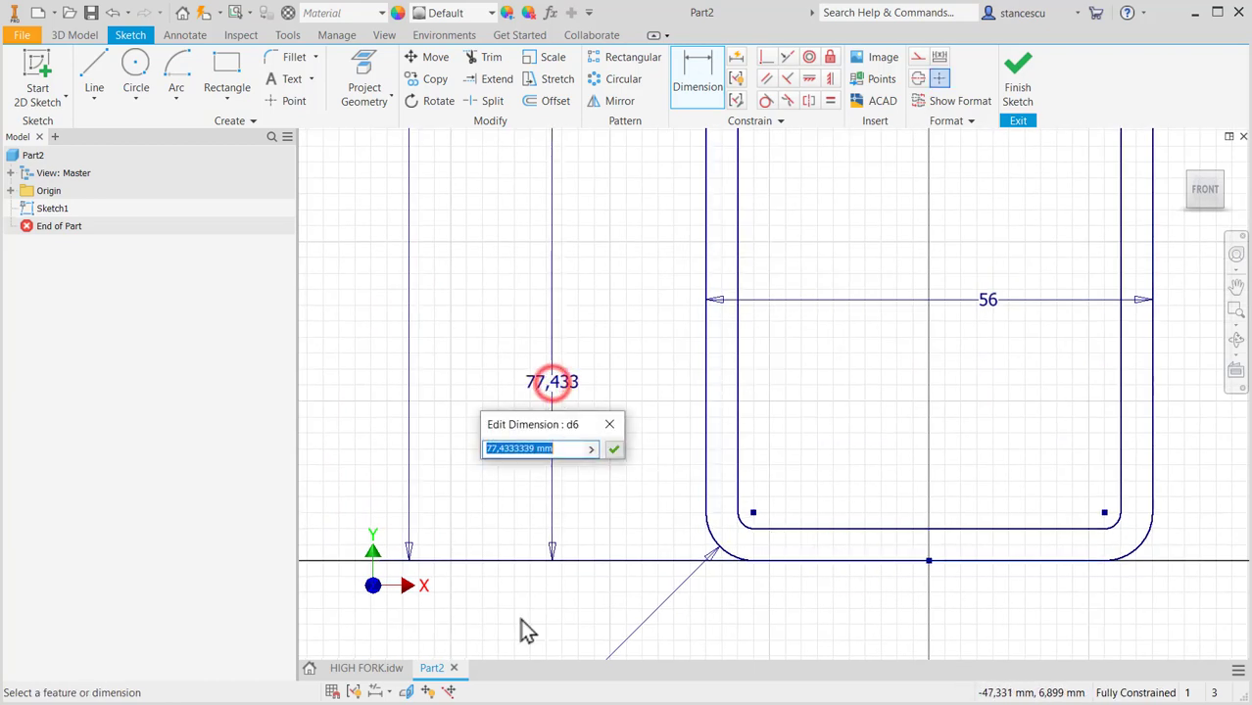
Step: Check the drawing's 78 height and set the new dimension to 78 mm
{"action": "left_click", "coordinate": [378, 670]}
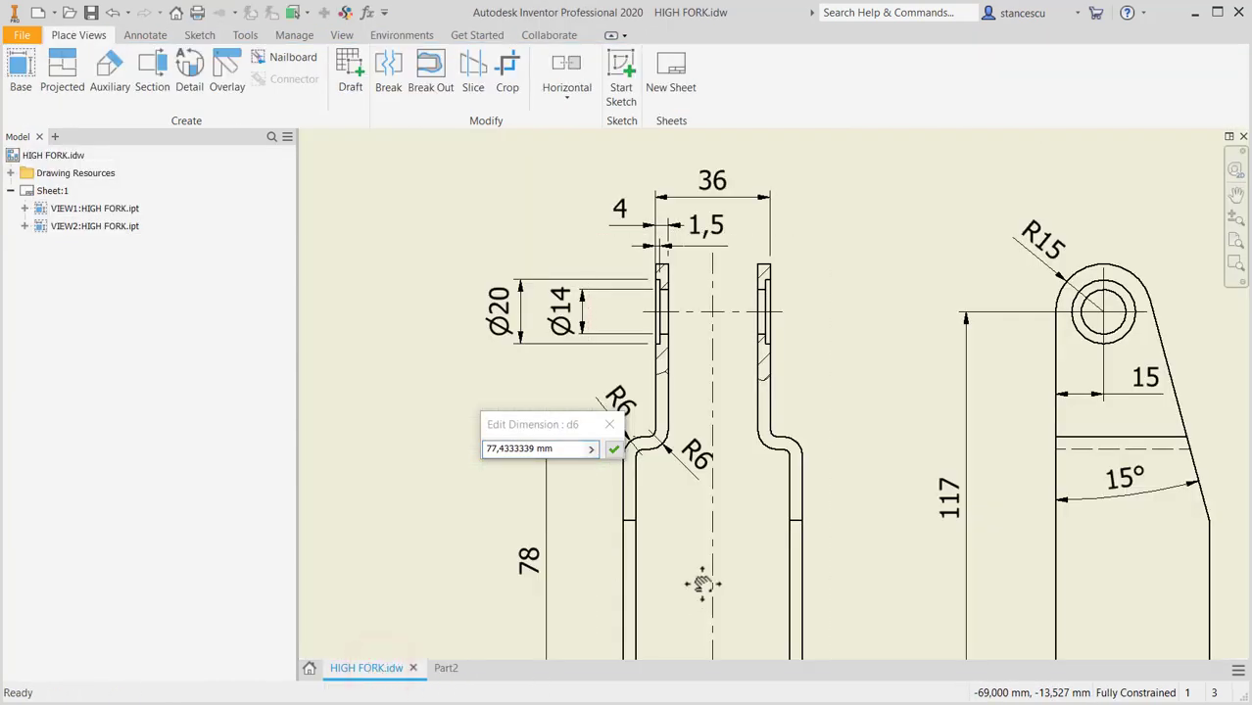
{"action": "middle_click_drag", "start_coordinate": [699, 573], "coordinate": [838, 480]}
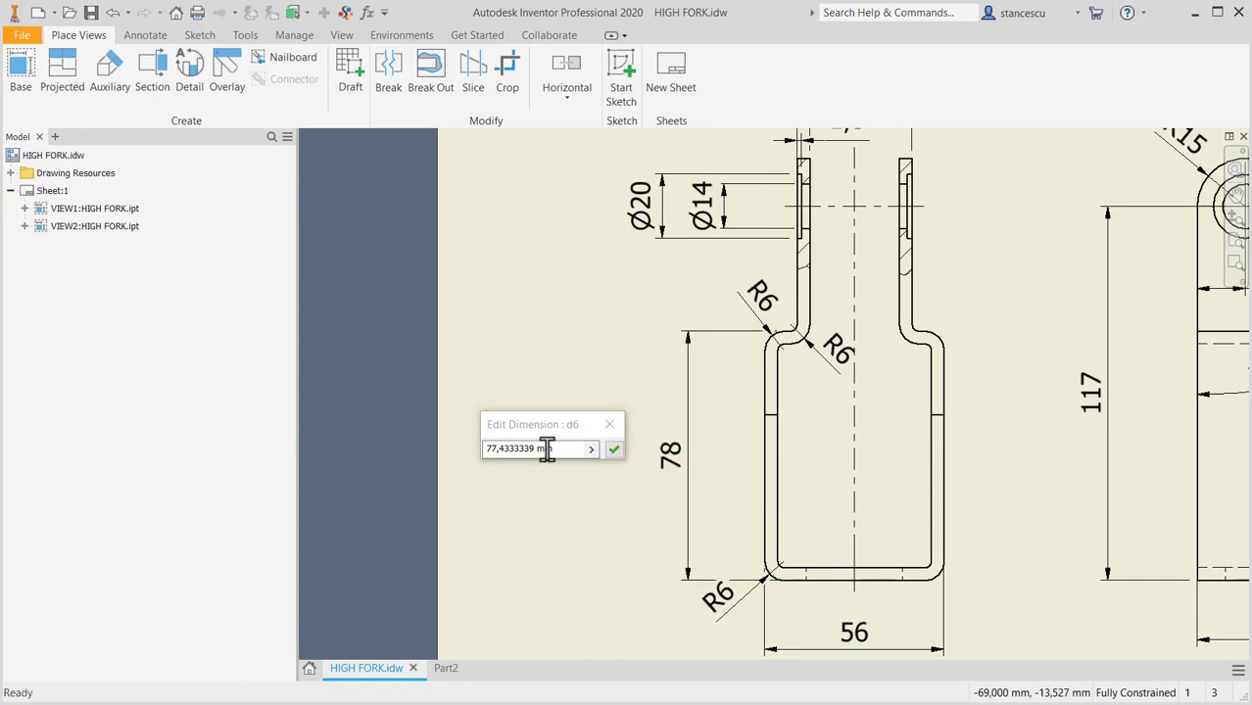
{"action": "left_click", "coordinate": [446, 670]}
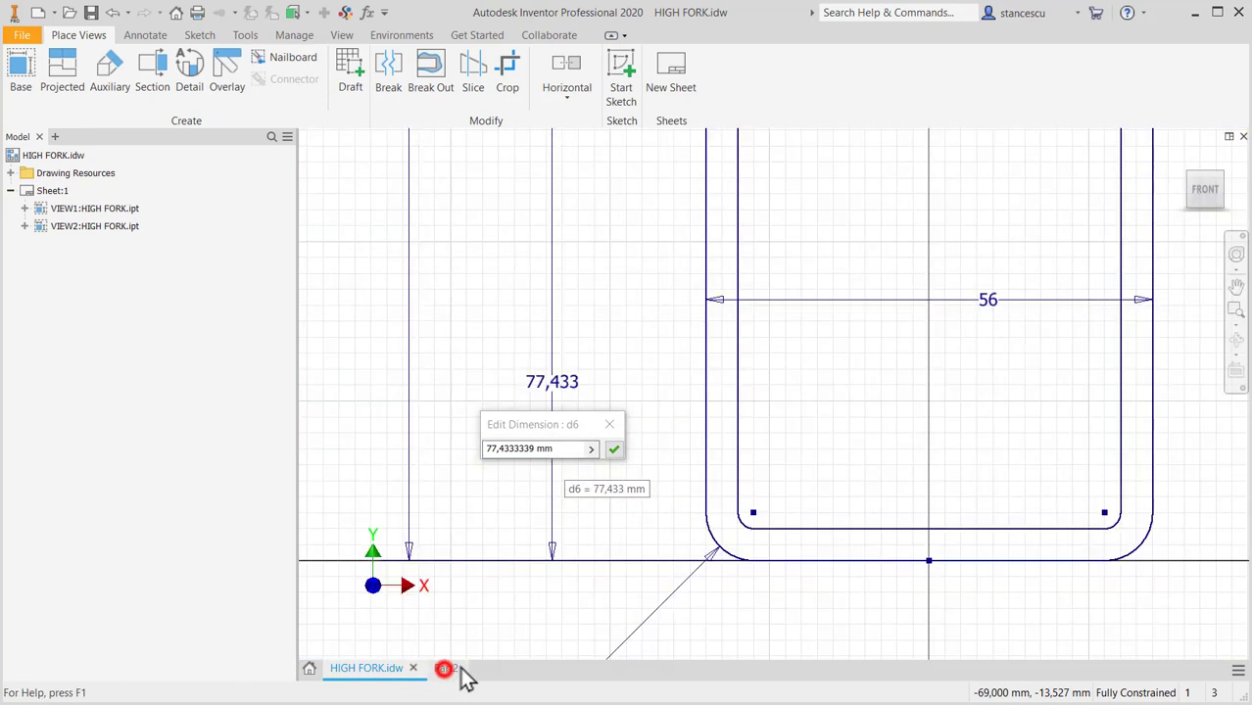
{"action": "left_click", "coordinate": [558, 451]}
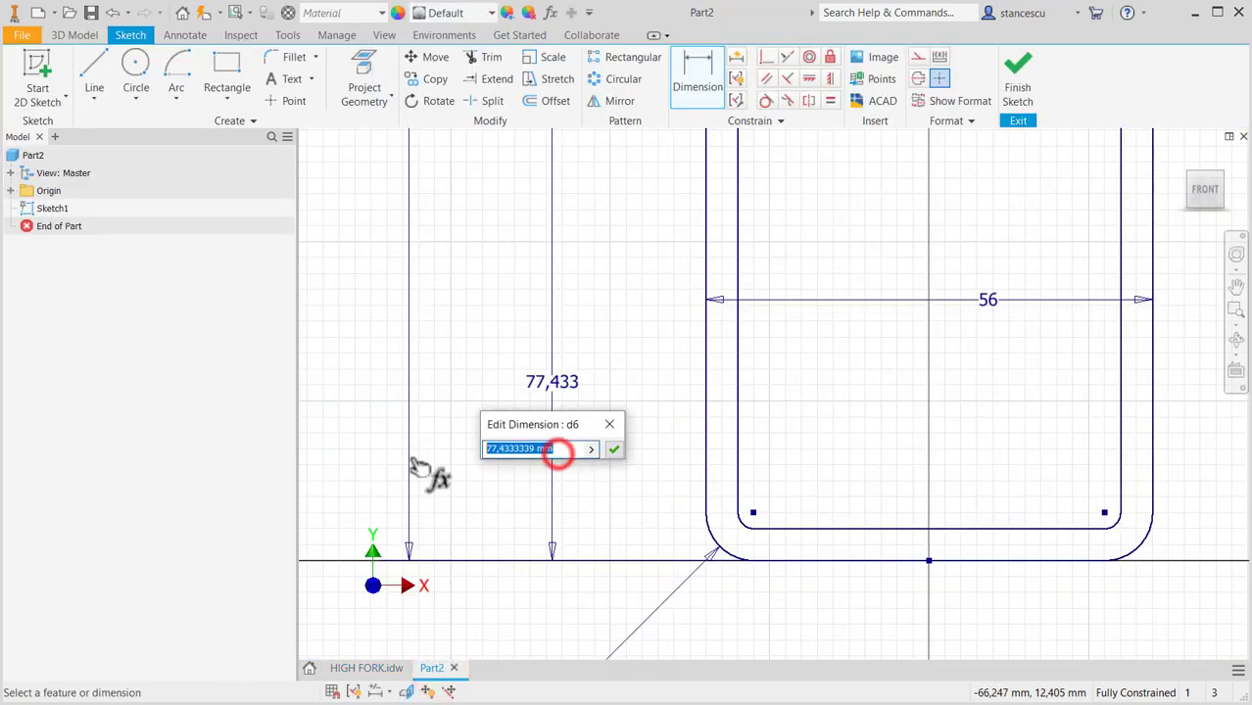
{"action": "type", "text": "78"}
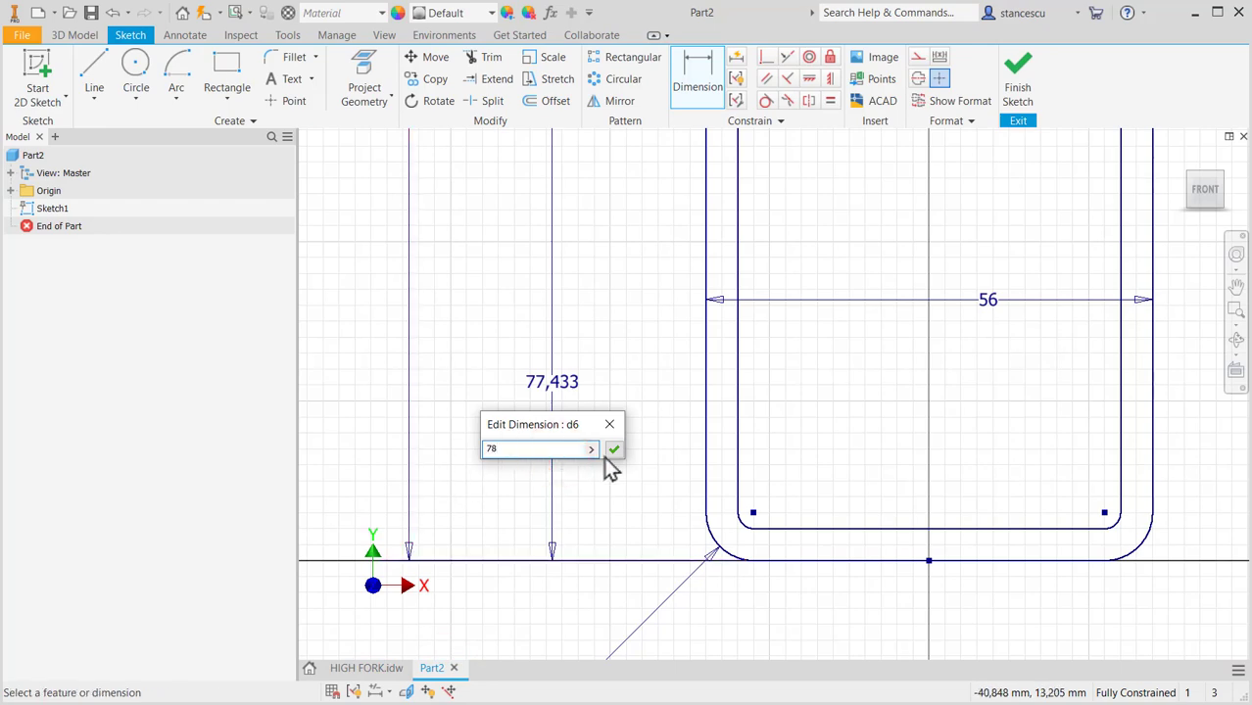
{"action": "left_click", "coordinate": [613, 450]}
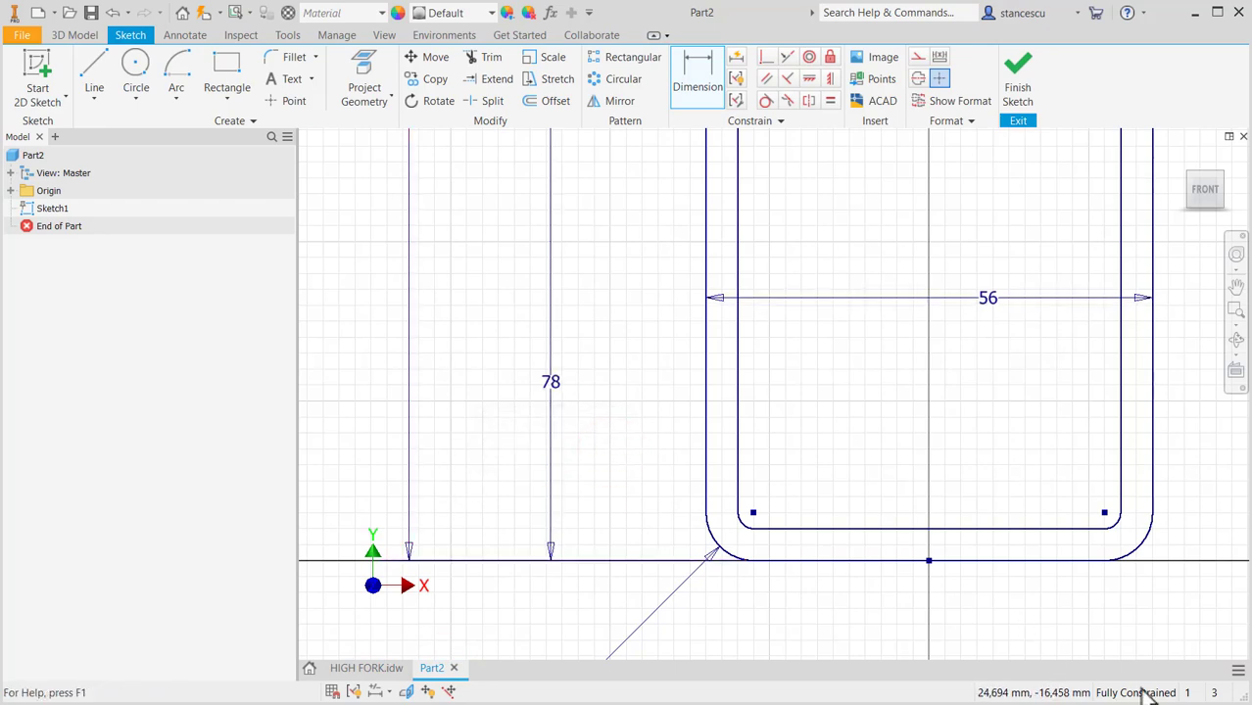
Step: Finish the fork sketch, start an extrusion, and check the HIGH FORK drawing's side and front views
{"action": "left_click", "coordinate": [1012, 86]}
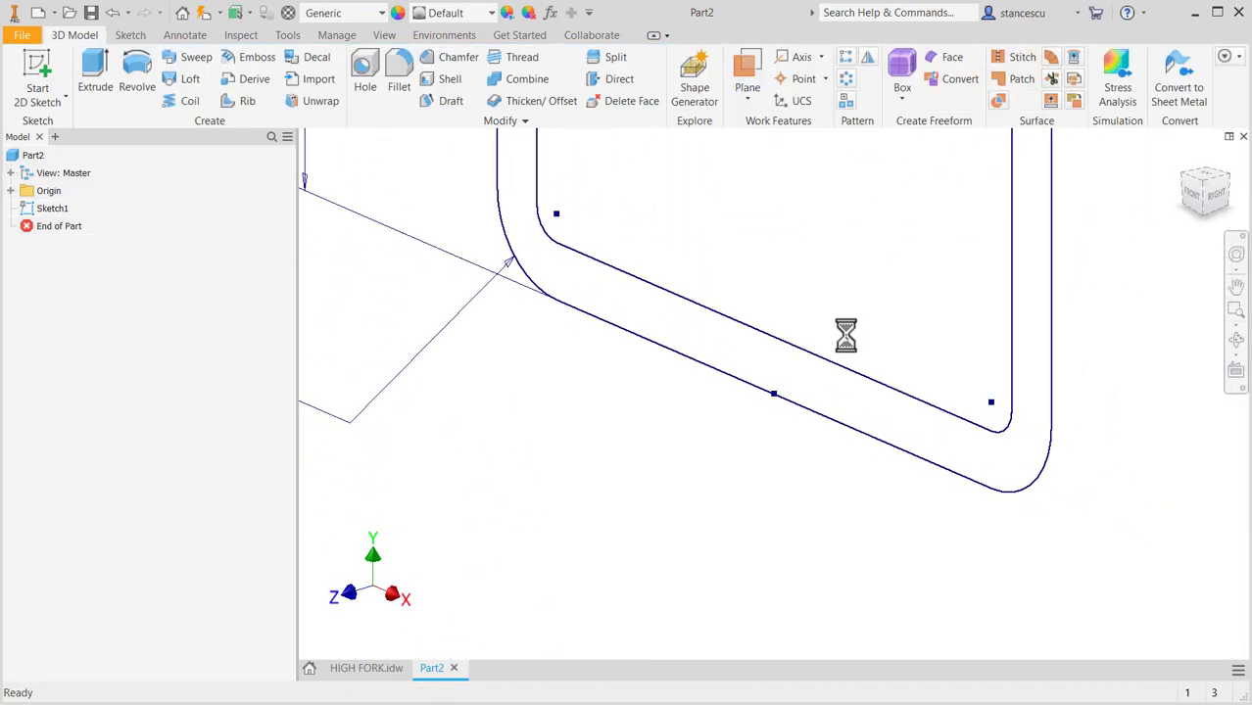
{"action": "key", "text": "F6"}
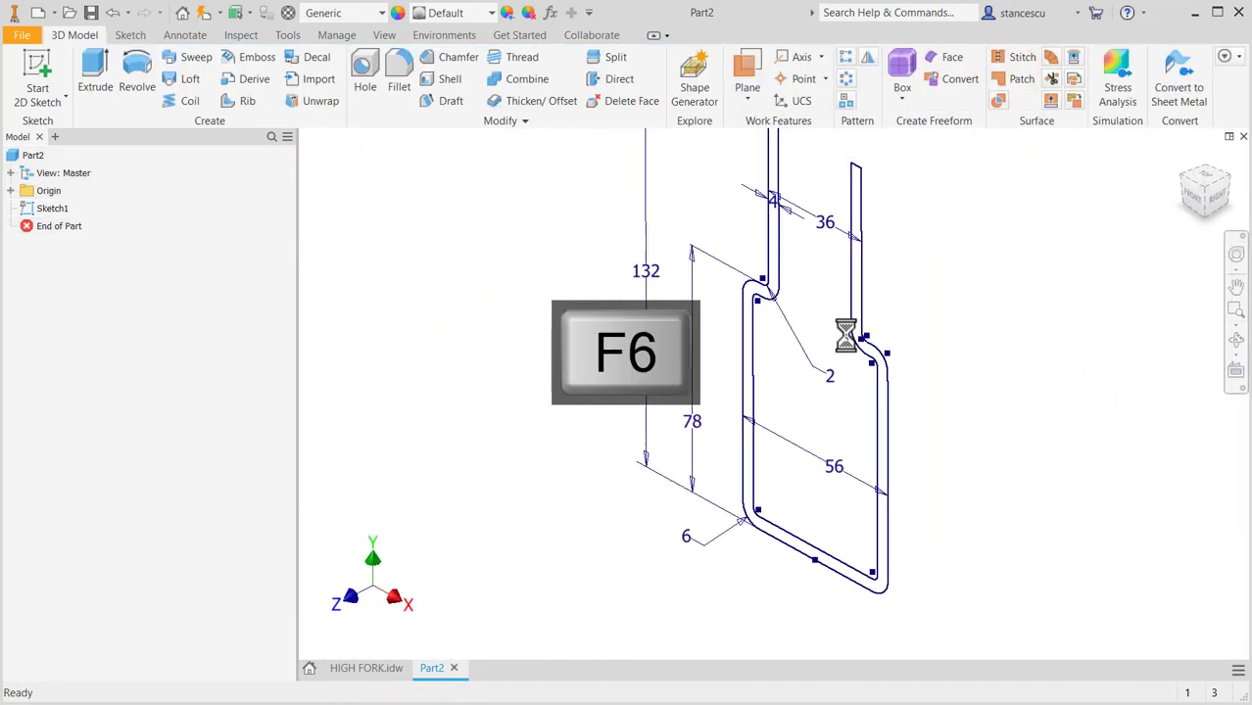
{"action": "left_click", "coordinate": [95, 79]}
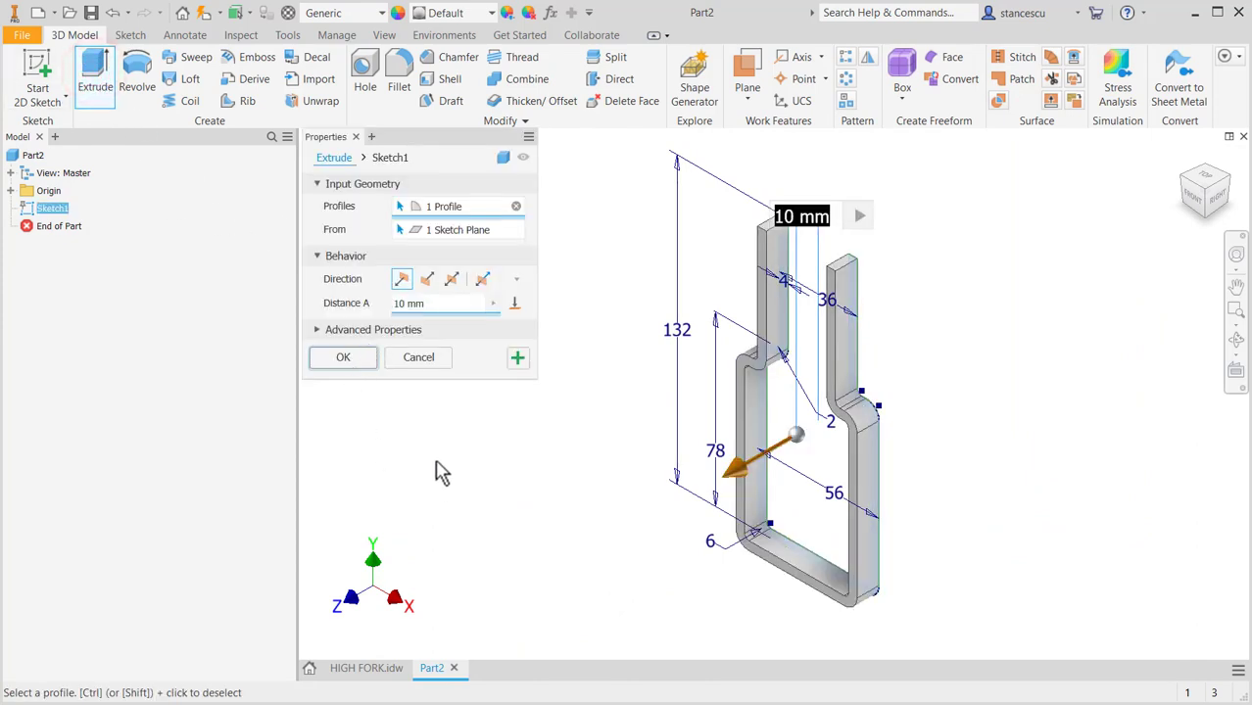
{"action": "left_click", "coordinate": [357, 670]}
{"action": "mouse_move", "coordinate": [937, 370]}
{"action": "middle_mouse_down"}
{"action": "mouse_move", "coordinate": [862, 387]}
{"action": "mouse_move", "coordinate": [666, 392]}
{"action": "mouse_move", "coordinate": [691, 387]}
{"action": "middle_mouse_up"}
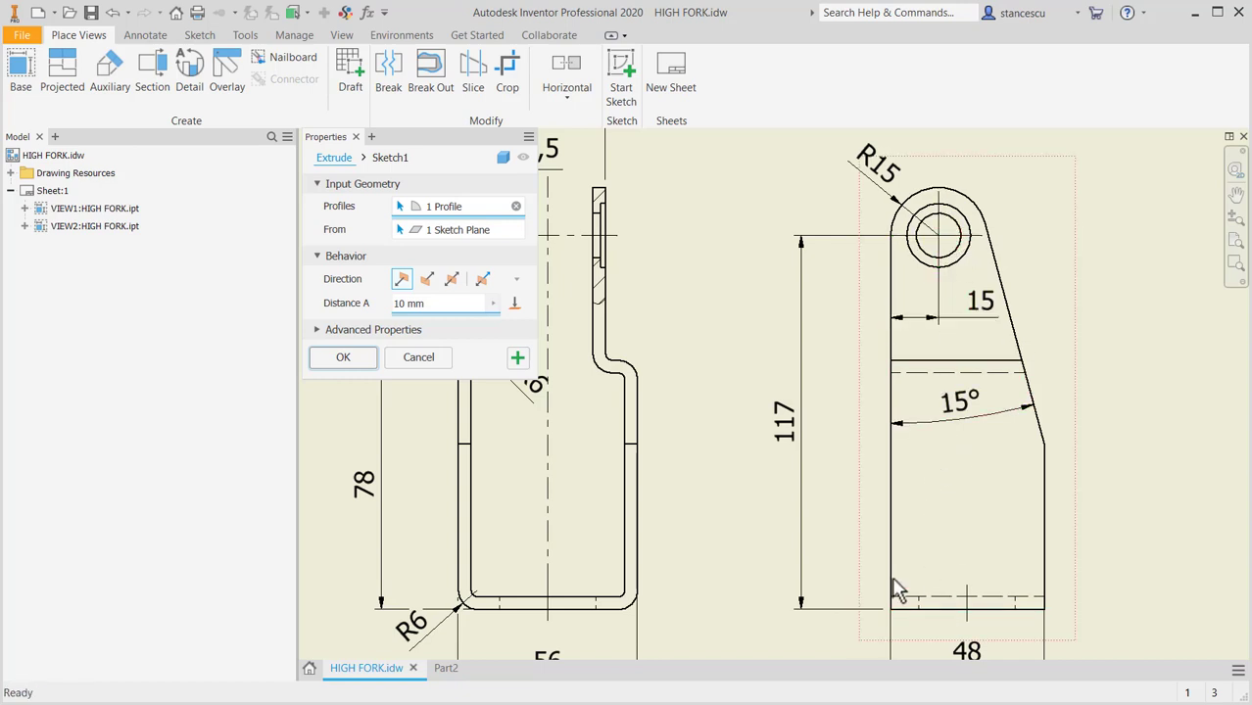
{"action": "middle_click_drag", "start_coordinate": [586, 523], "coordinate": [701, 526]}
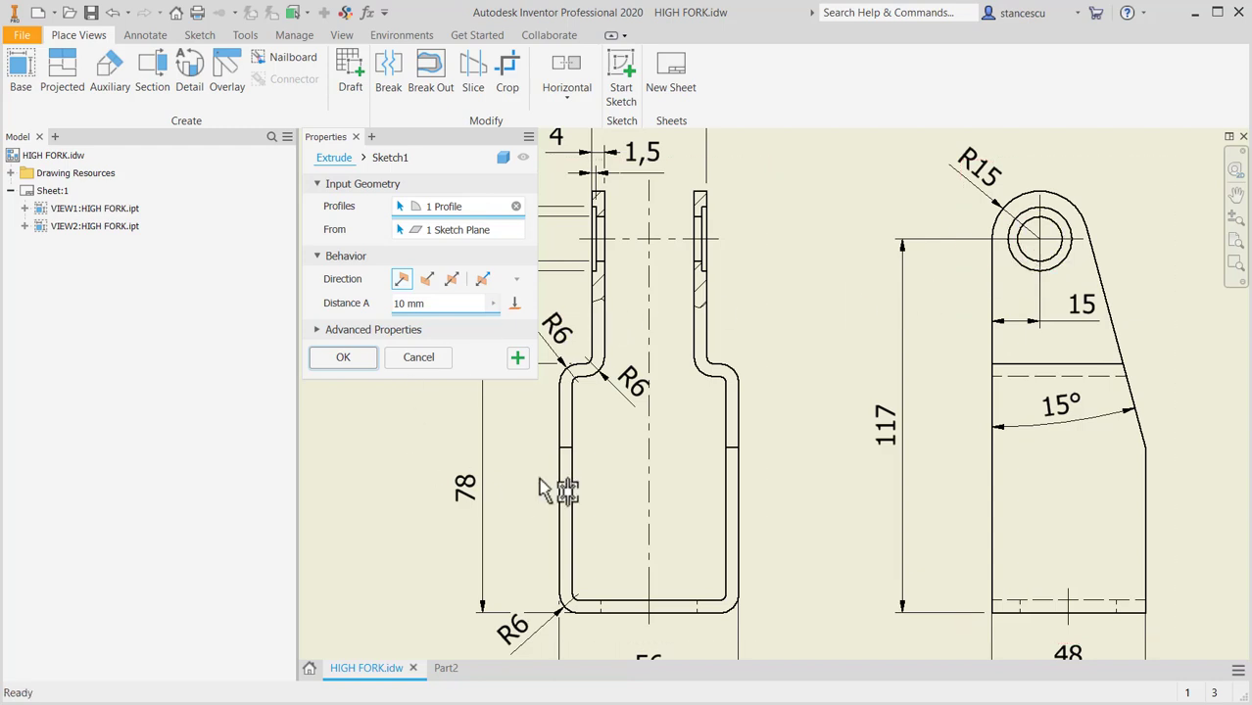
{"action": "left_click", "coordinate": [447, 667]}
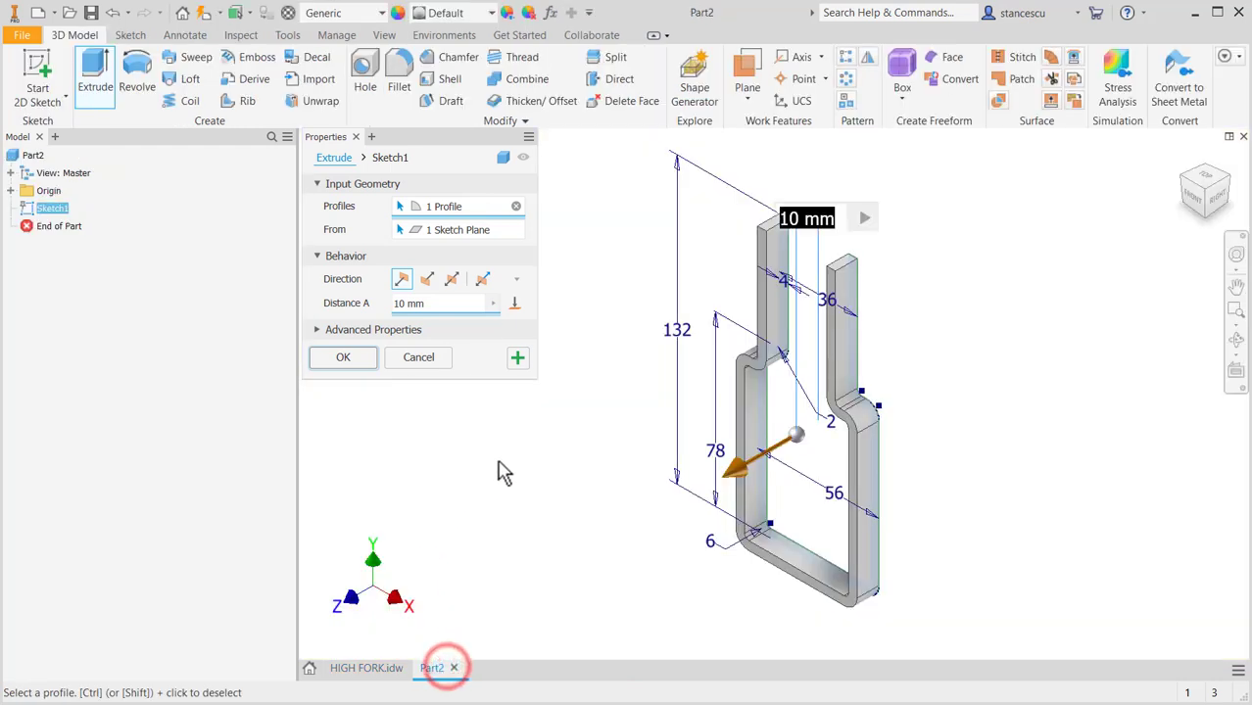
Step: Extrude the profile asymmetrically, 15 mm one way and 48-15 mm the other, as a new solid
{"action": "left_click", "coordinate": [484, 283]}
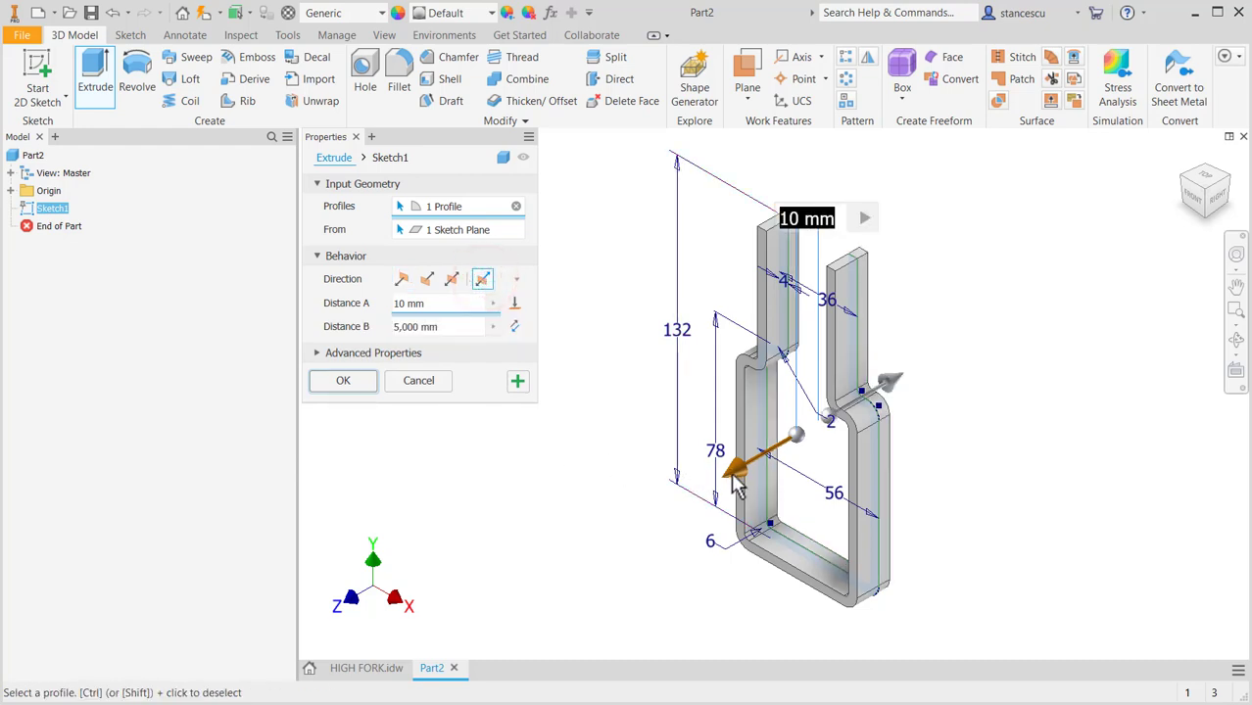
{"action": "left_click_drag", "start_coordinate": [737, 480], "coordinate": [615, 553]}
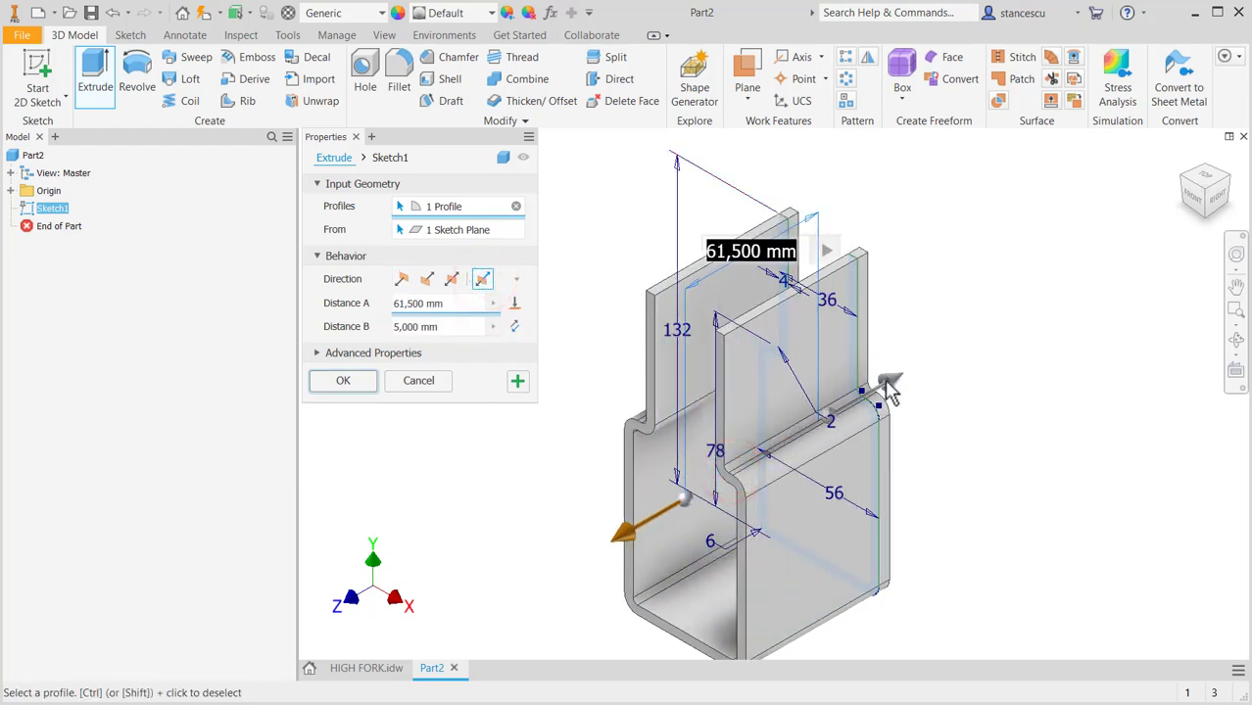
{"action": "left_click_drag", "start_coordinate": [886, 389], "coordinate": [914, 390]}
{"action": "left_click_drag", "start_coordinate": [629, 549], "coordinate": [565, 490]}
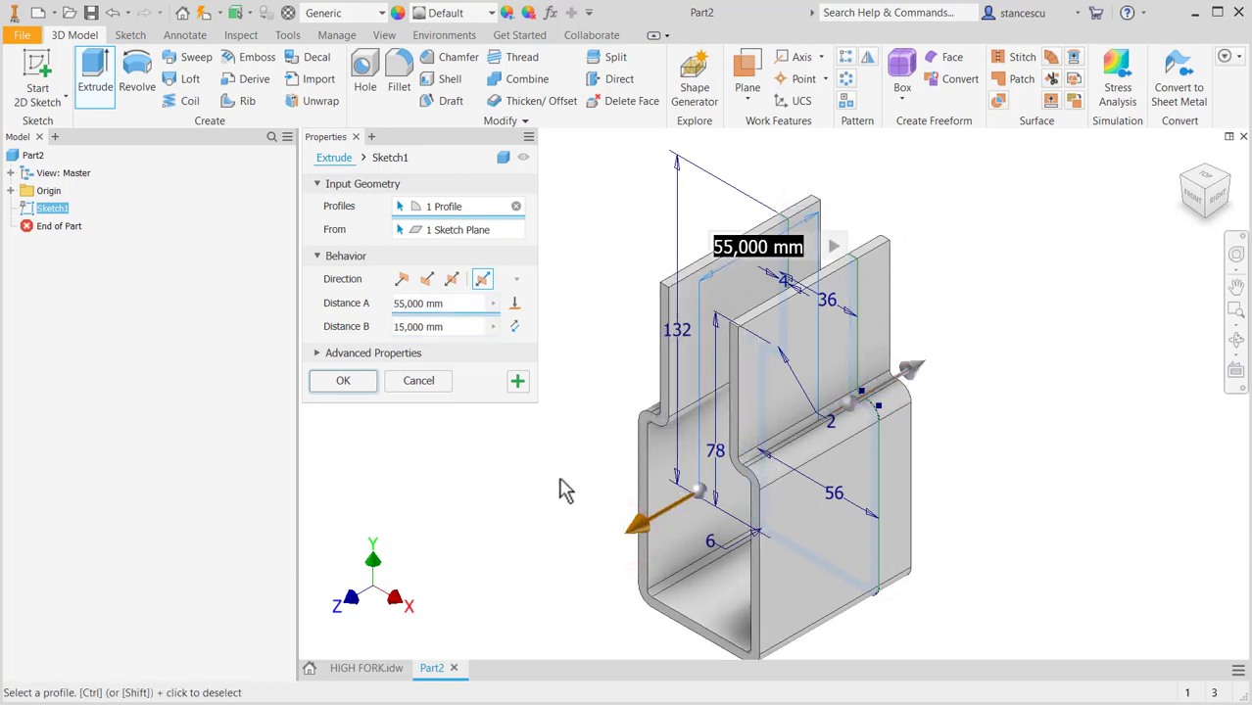
{"action": "left_click", "coordinate": [449, 304]}
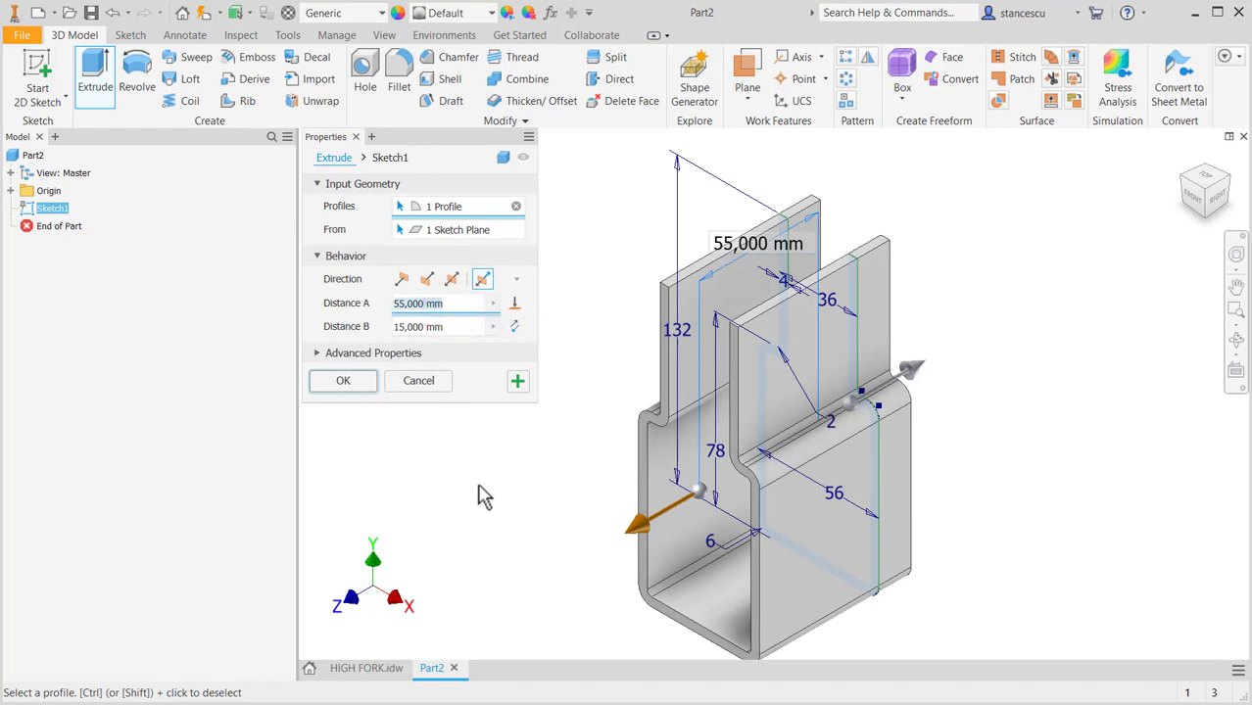
{"action": "type", "text": "15"}
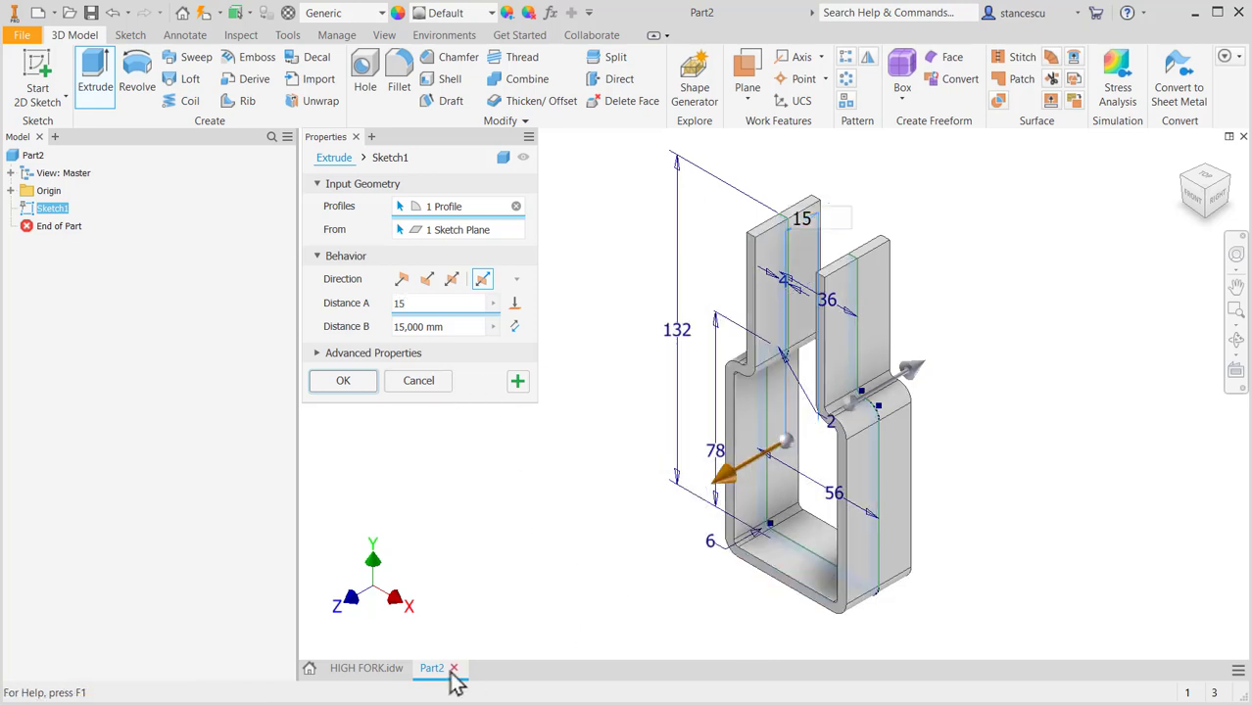
{"action": "left_click", "coordinate": [364, 668]}
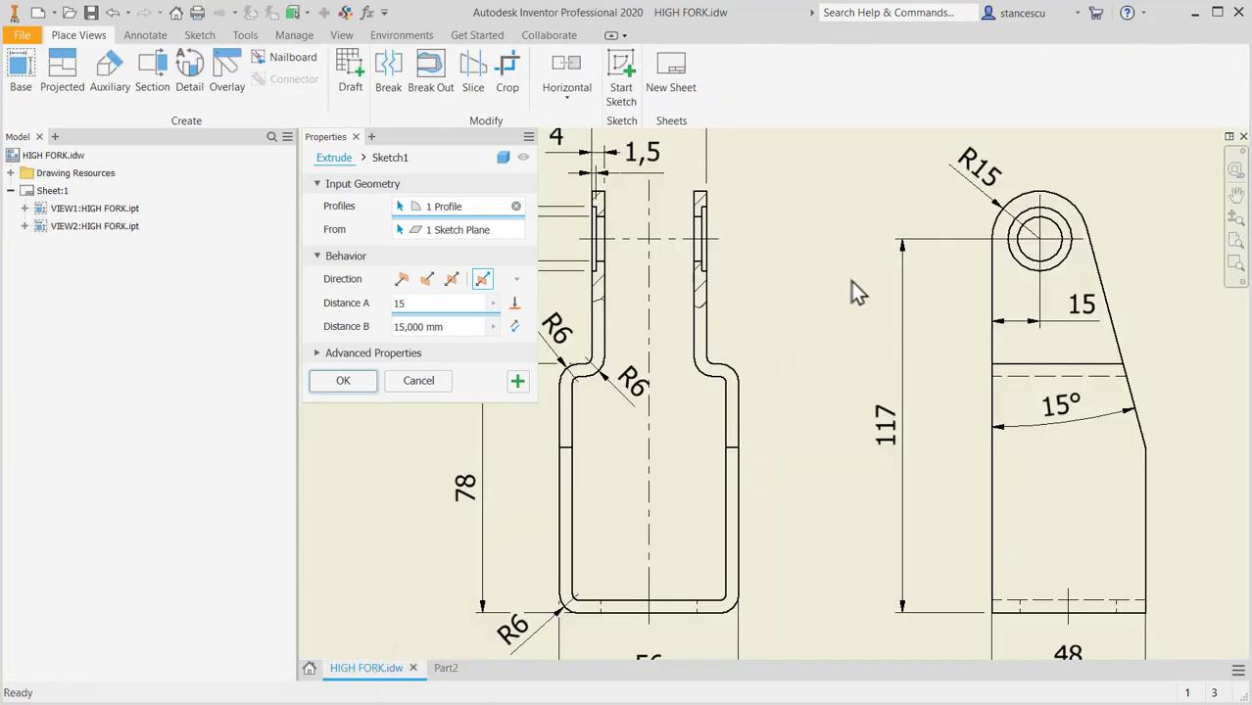
{"action": "middle_click_drag", "start_coordinate": [1105, 642], "coordinate": [1092, 568]}
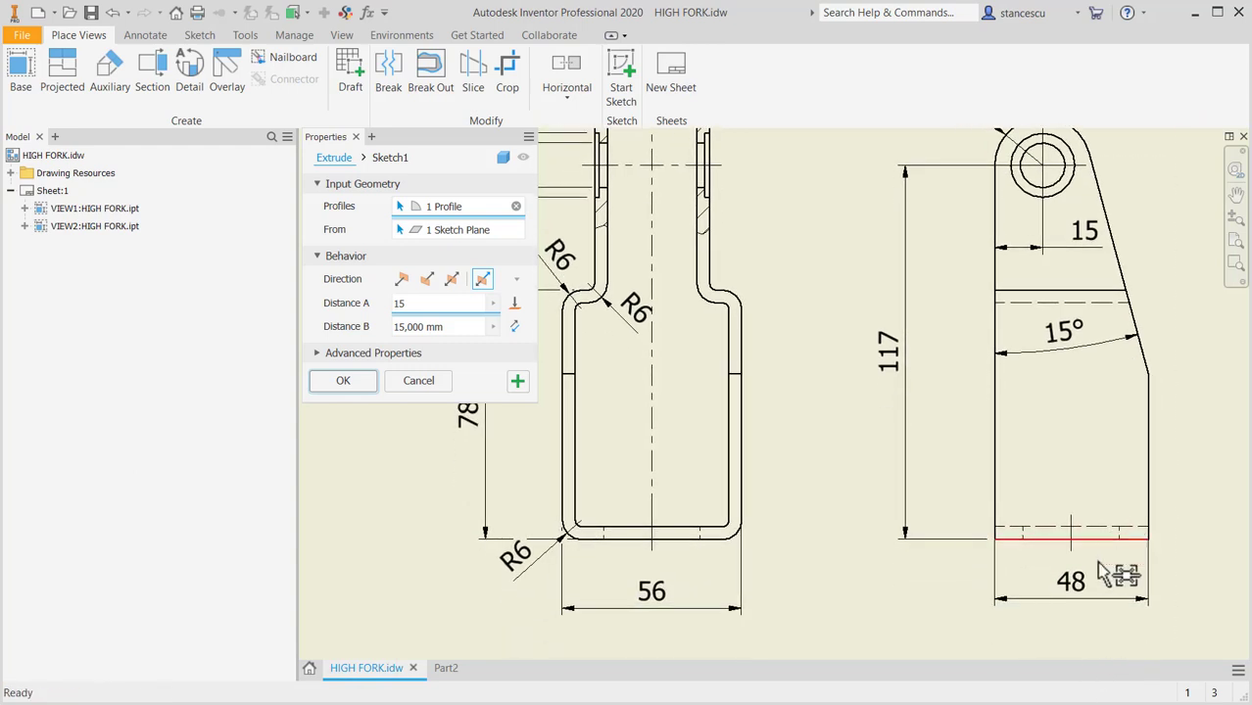
{"action": "left_click", "coordinate": [451, 674]}
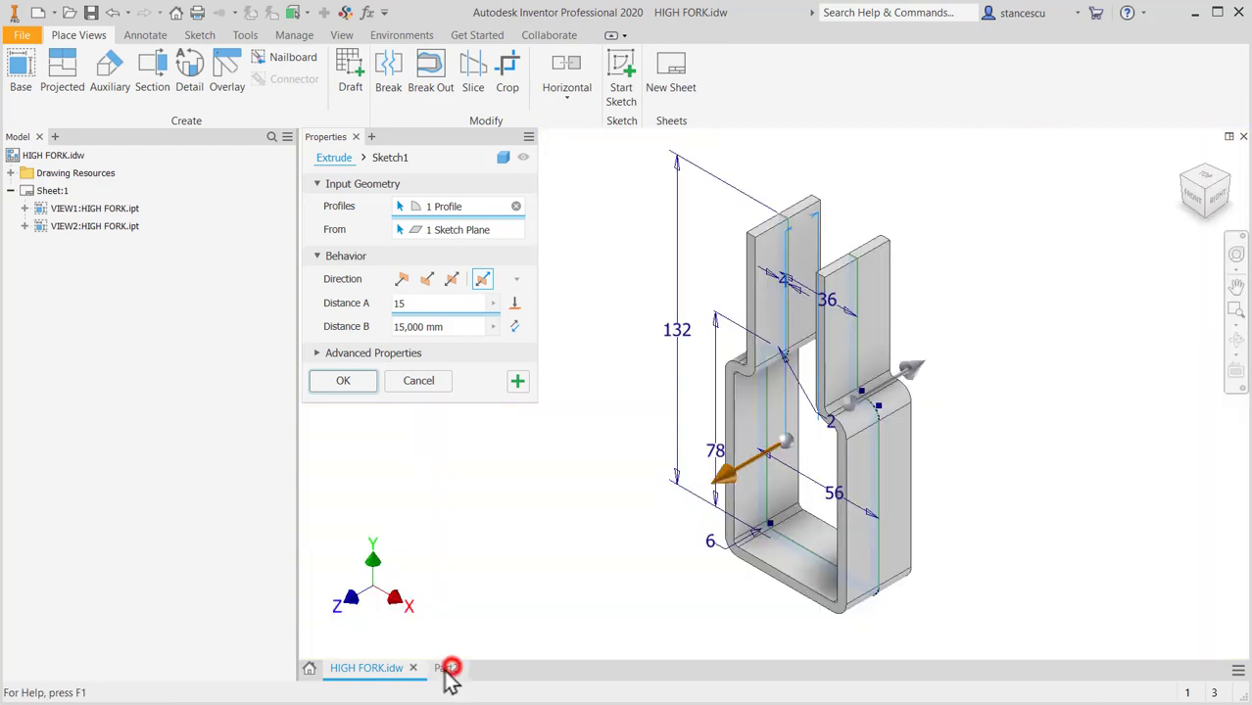
{"action": "left_click", "coordinate": [453, 327]}
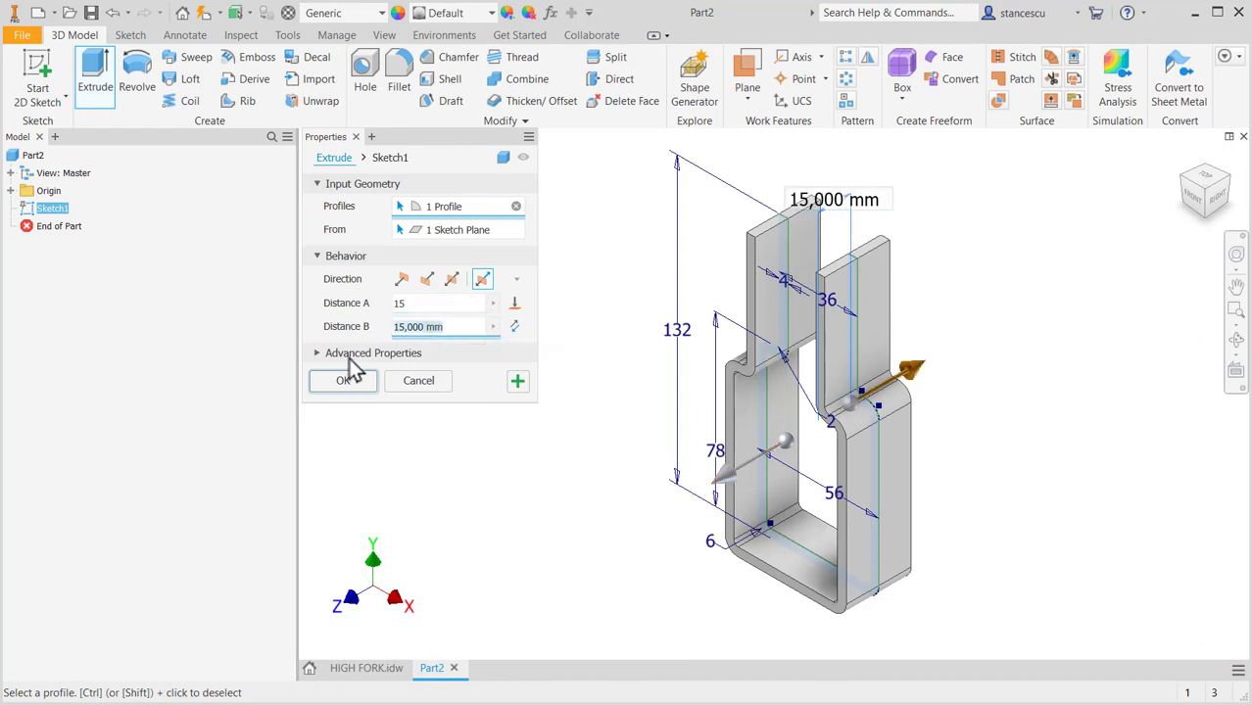
{"action": "type", "text": "48"}
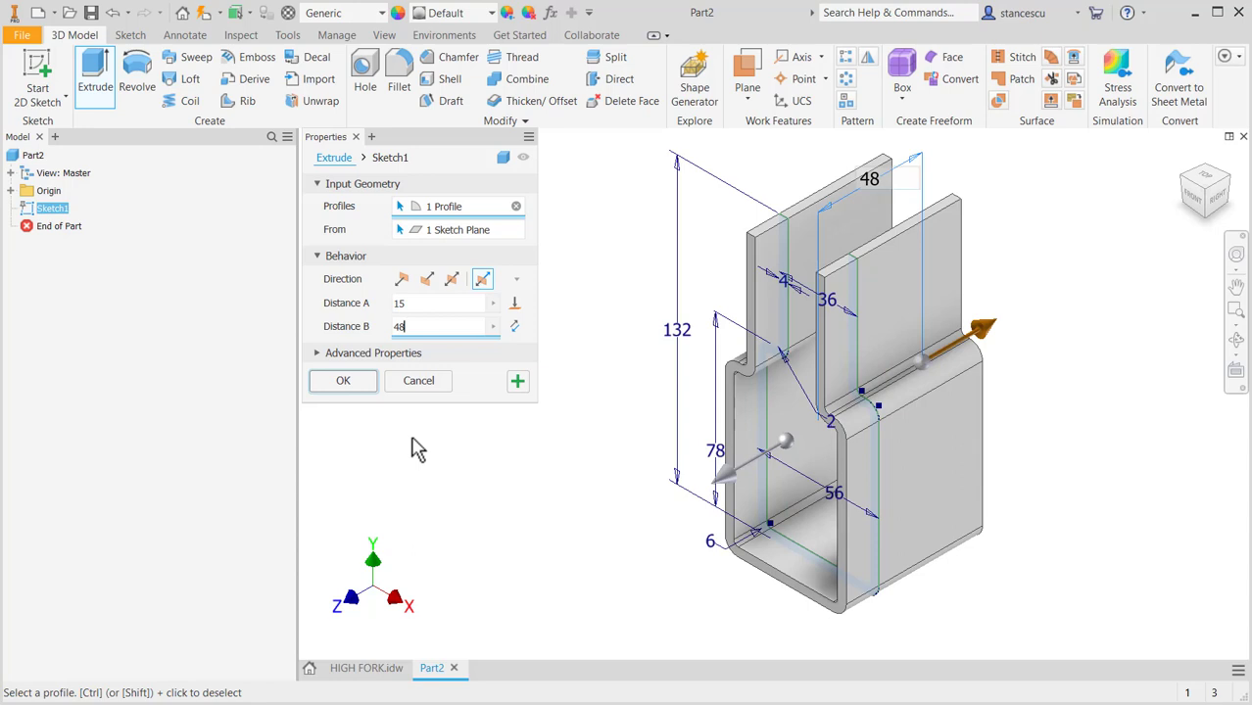
{"action": "type", "text": "-15"}
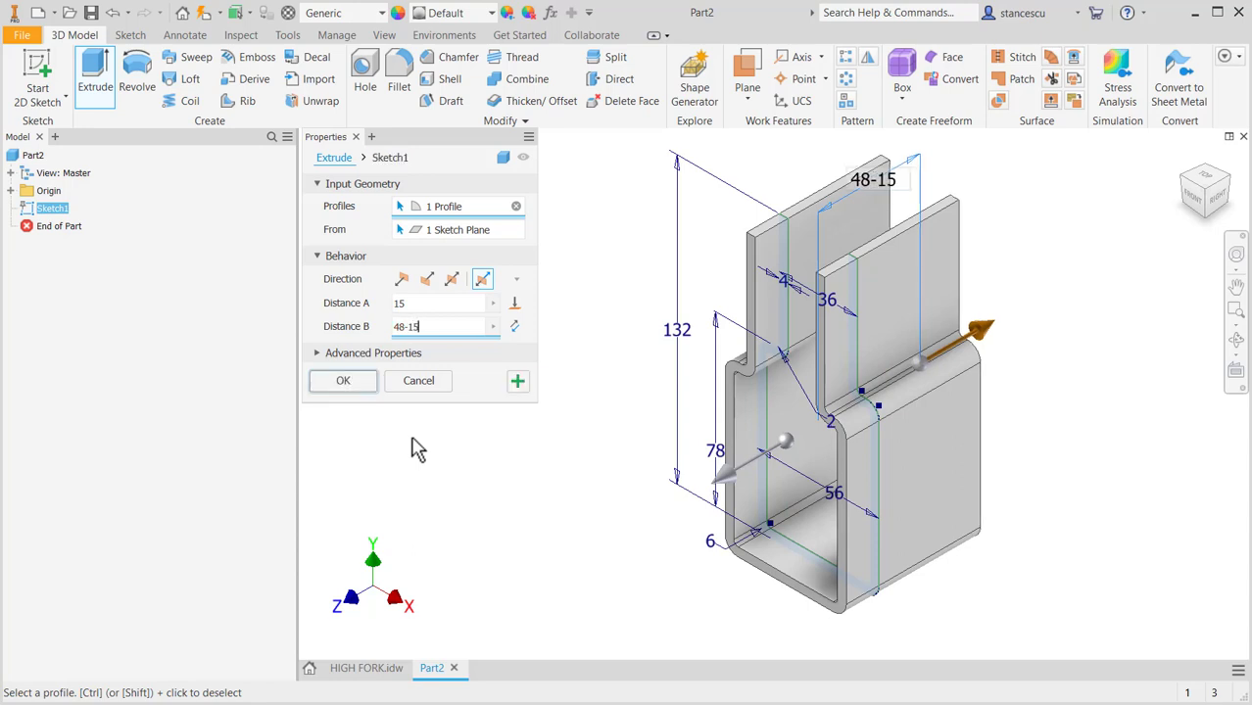
{"action": "left_click", "coordinate": [367, 383]}
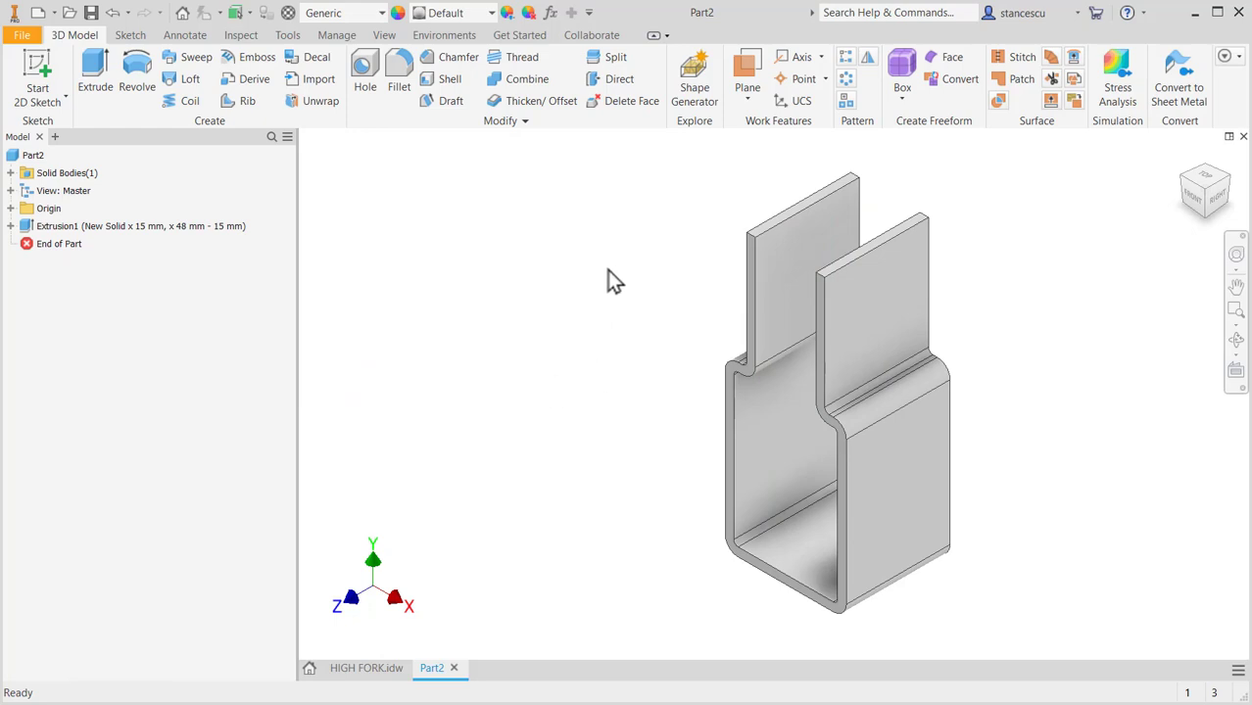
Step: After checking the HIGH FORK drawing, select the left plate's top corner edge and start a Fillet
{"action": "left_click", "coordinate": [364, 666]}
{"action": "scroll", "coordinate": [862, 353], "scroll_direction": "up", "scroll_amount": 3}
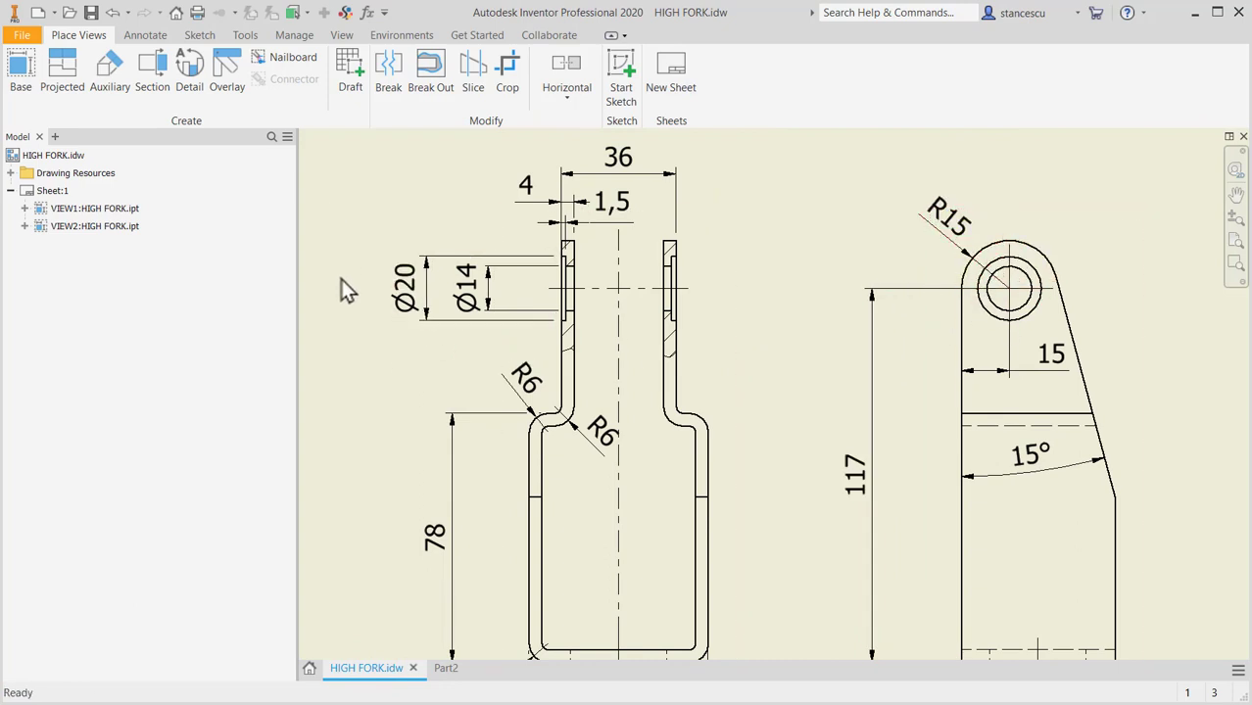
{"action": "left_click", "coordinate": [445, 667]}
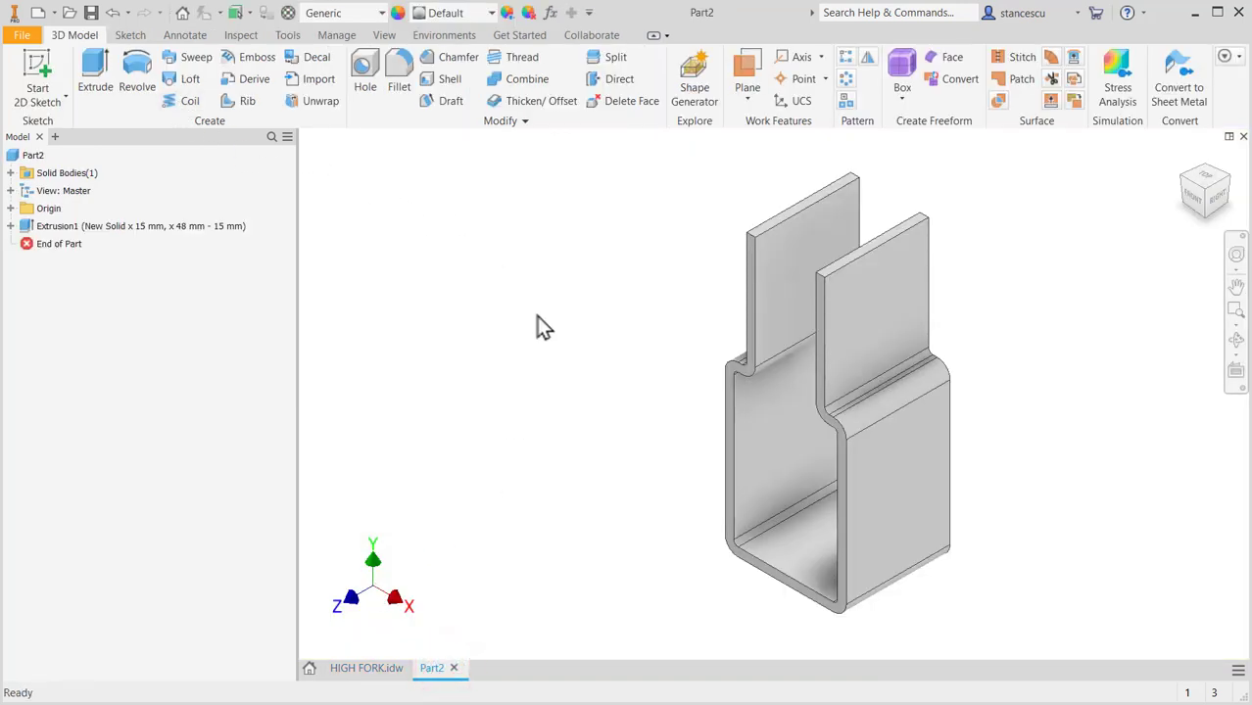
{"action": "scroll", "coordinate": [734, 269], "scroll_direction": "up", "scroll_amount": 3}
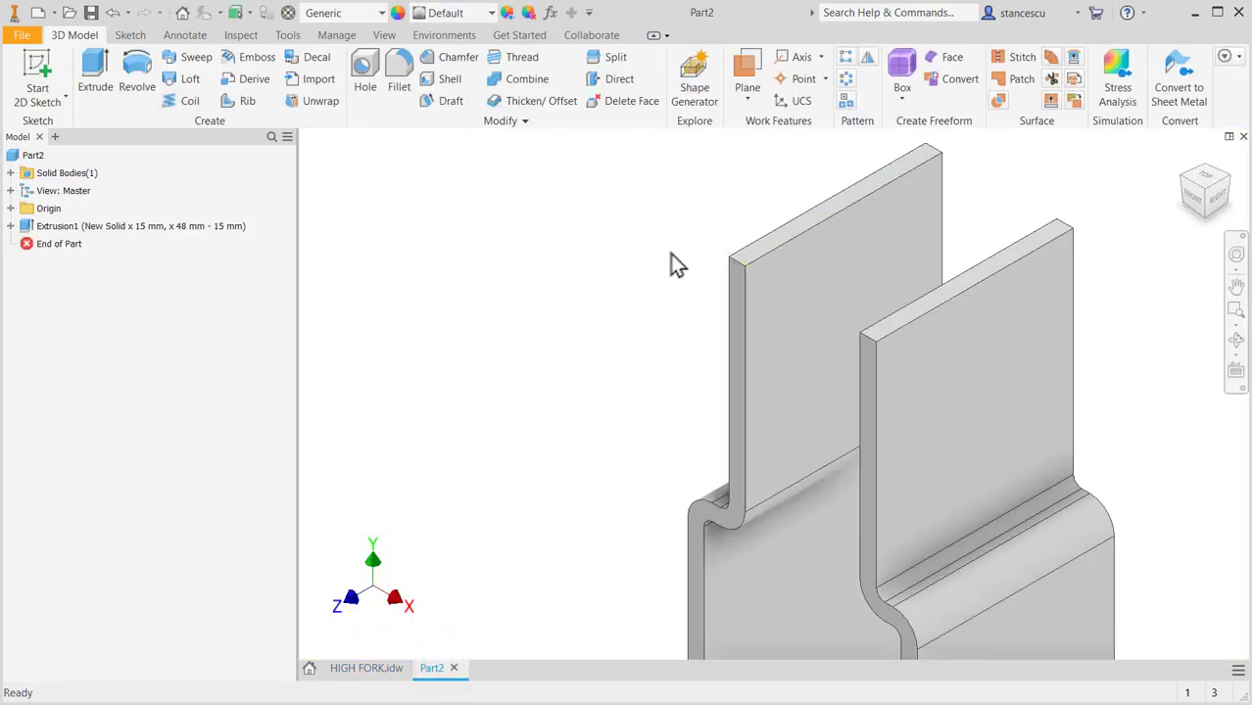
{"action": "left_click", "coordinate": [670, 252]}
{"action": "left_click", "coordinate": [737, 260]}
Step: Apply a 15 mm fillet to the left and right plates' top outer corner edges
{"action": "left_click", "coordinate": [752, 247]}
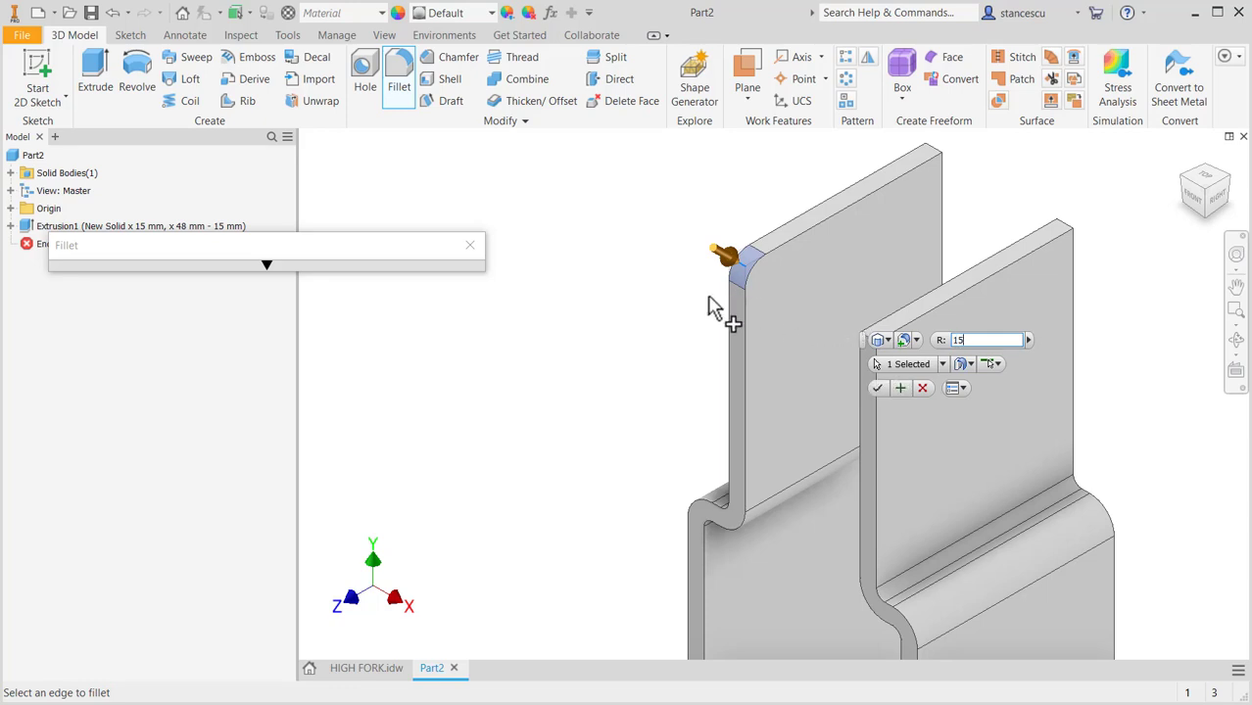
{"action": "left_click", "coordinate": [860, 338]}
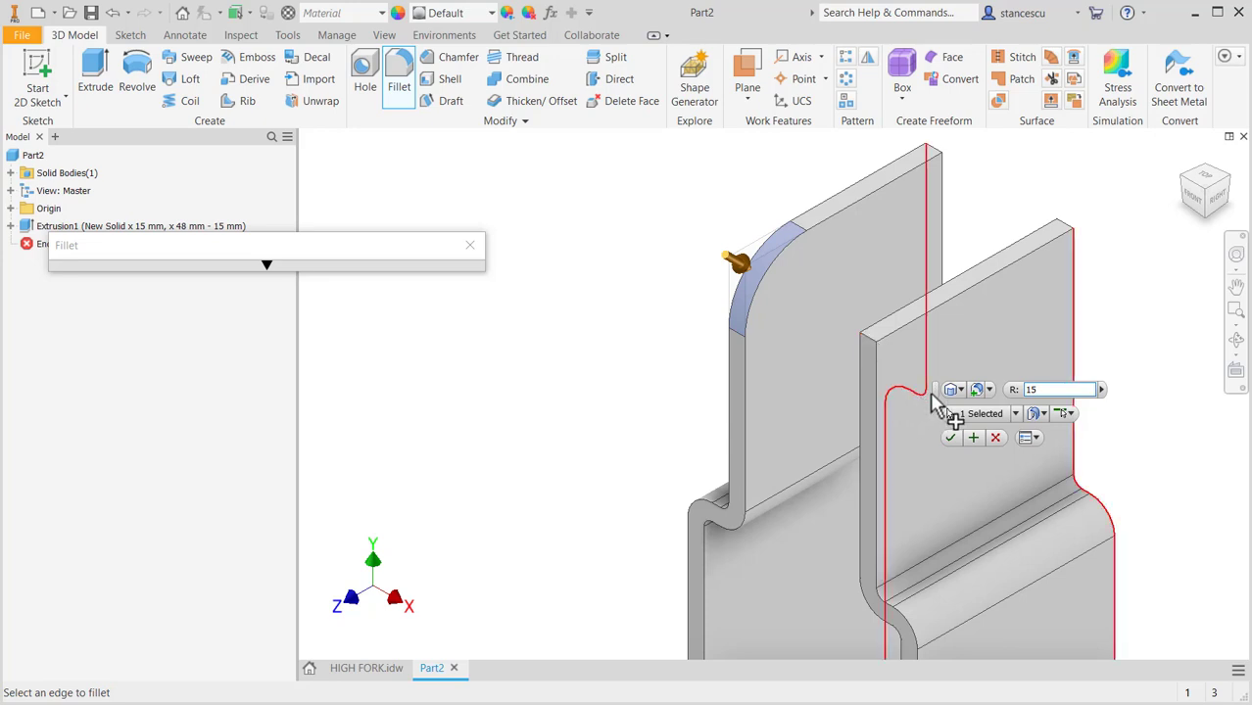
{"action": "left_click_drag", "start_coordinate": [936, 391], "coordinate": [519, 404]}
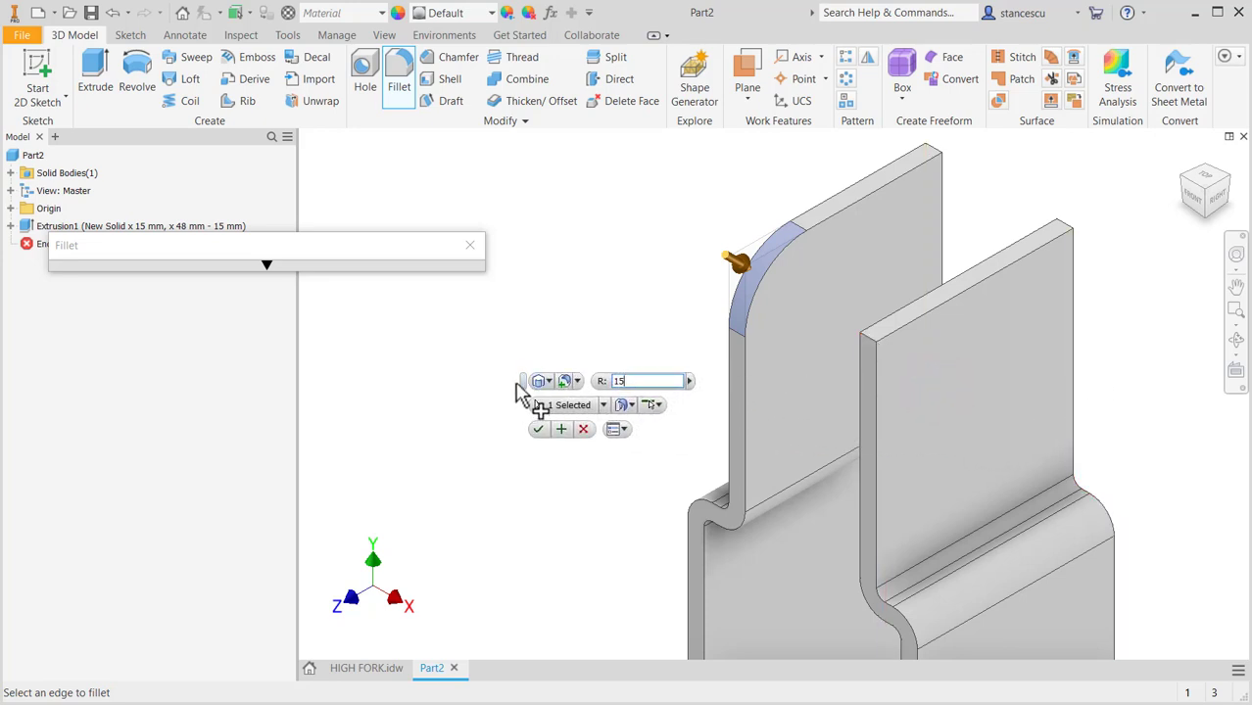
{"action": "left_click_drag", "start_coordinate": [523, 382], "coordinate": [476, 374]}
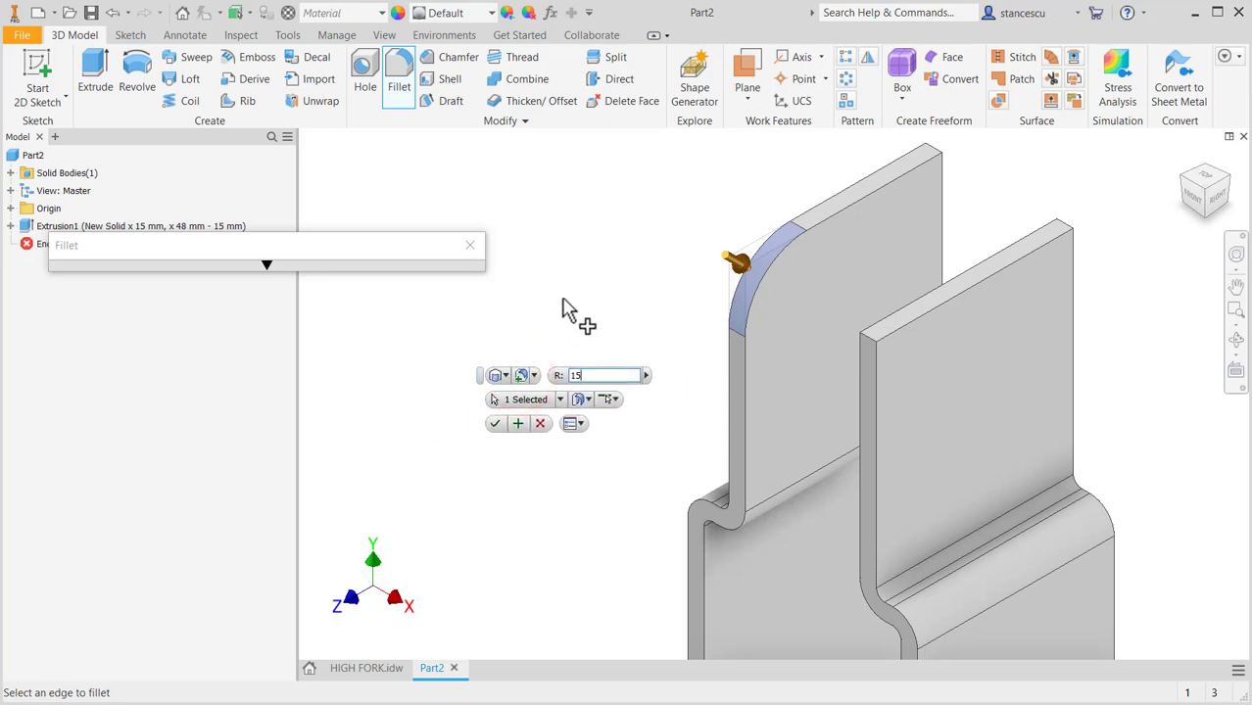
{"action": "left_click", "coordinate": [866, 345]}
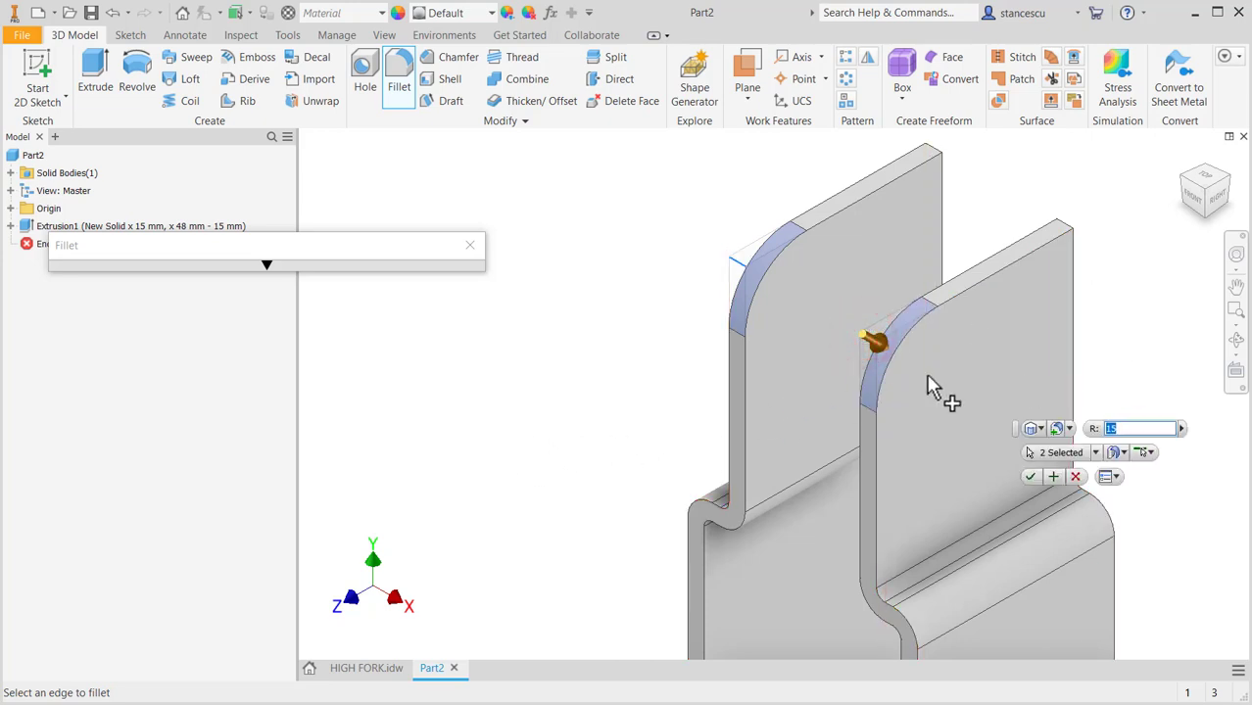
{"action": "left_click", "coordinate": [1029, 477]}
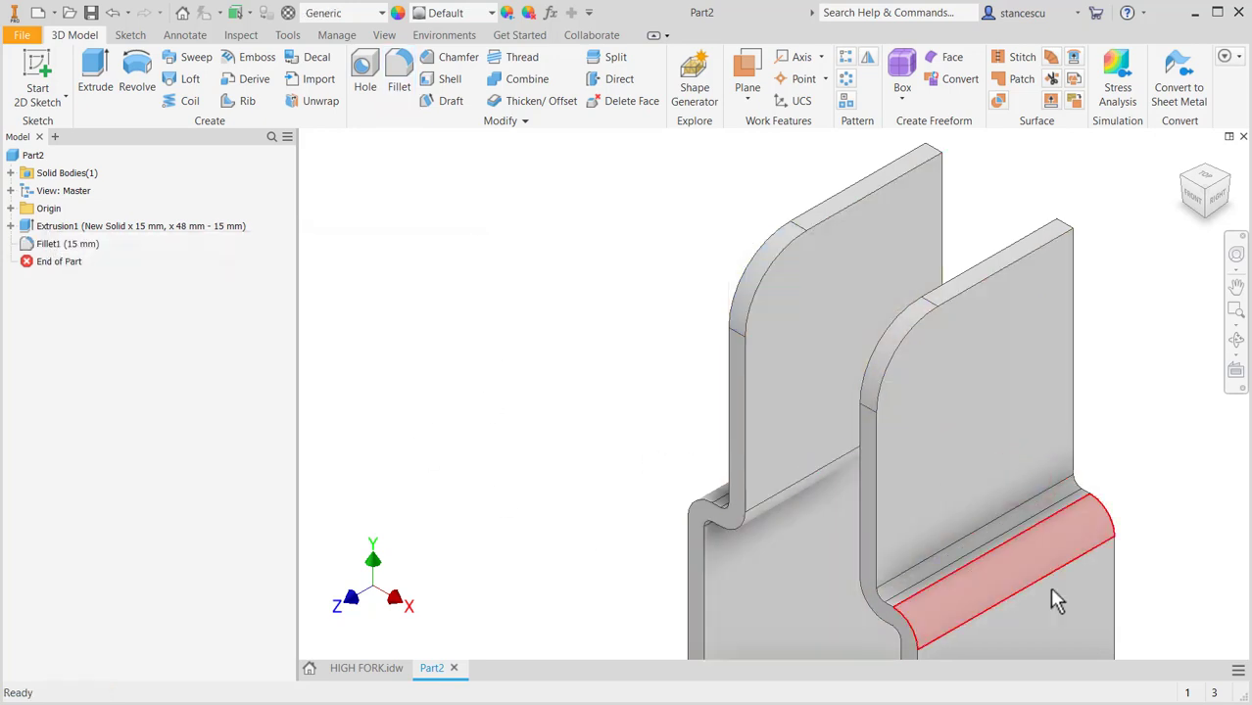
Step: Start a new sketch on the YZ Plane with the part graphics sliced away (F7)
{"action": "left_click", "coordinate": [9, 208]}
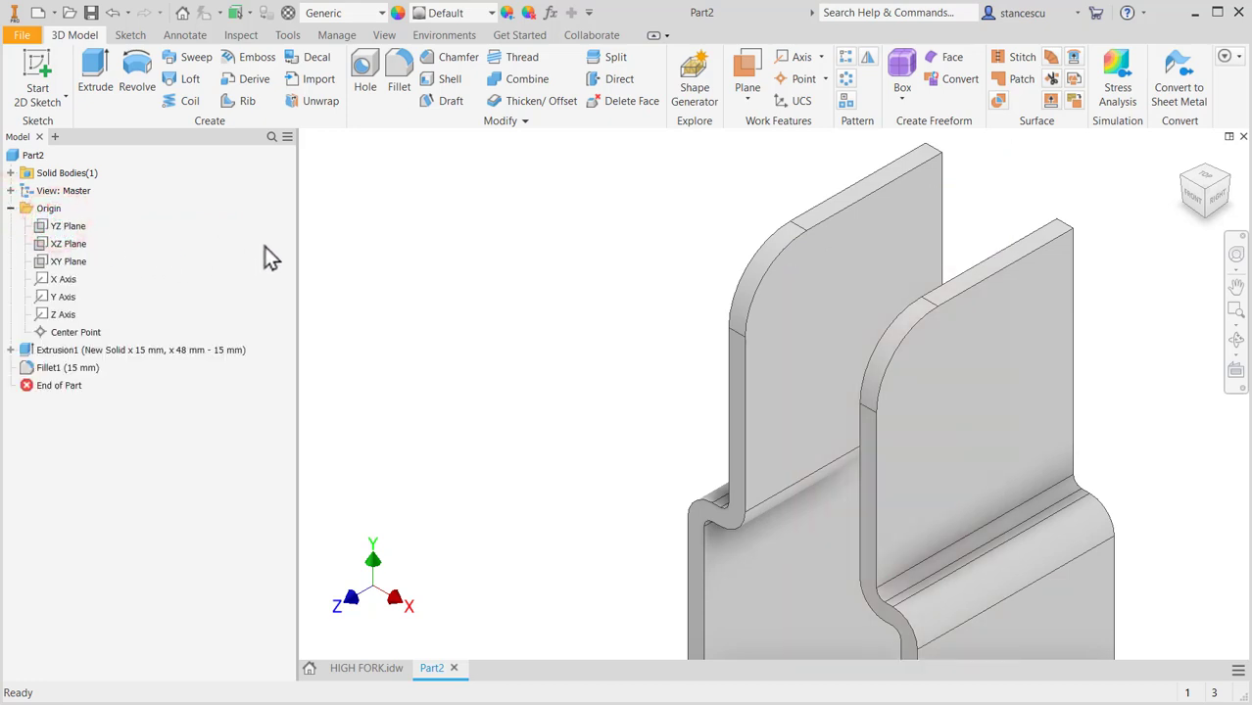
{"action": "left_click", "coordinate": [49, 226]}
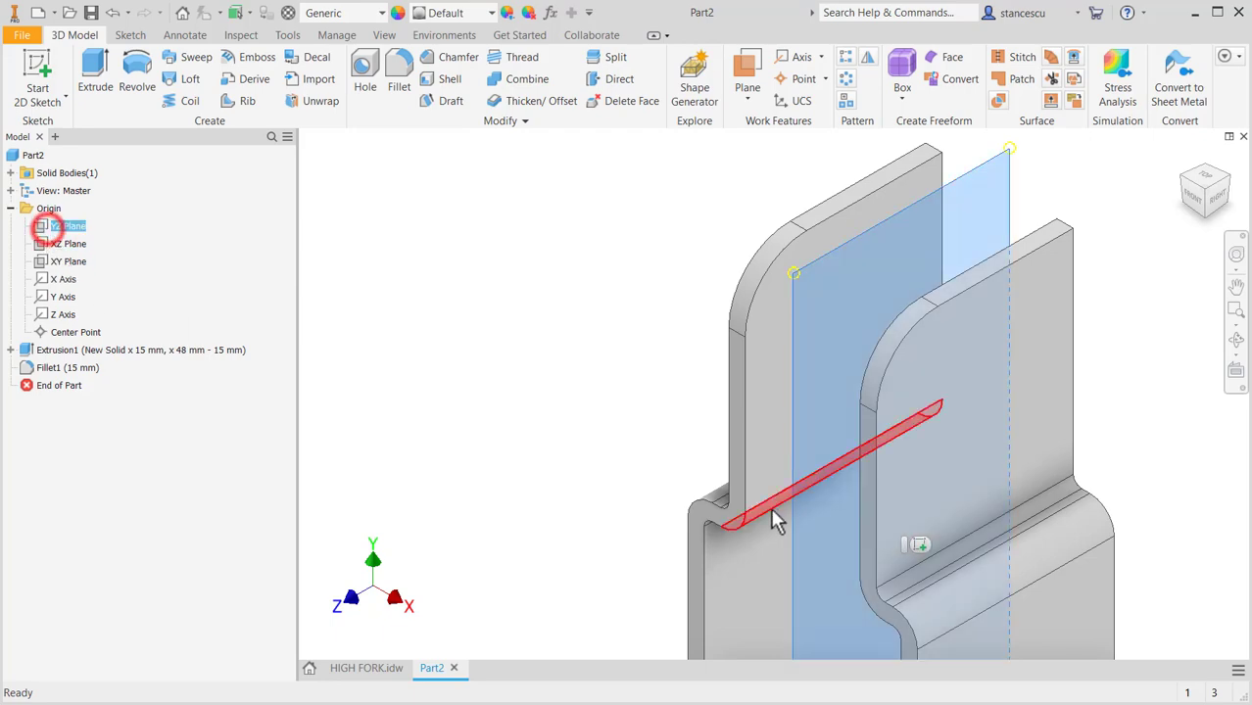
{"action": "left_click", "coordinate": [920, 545]}
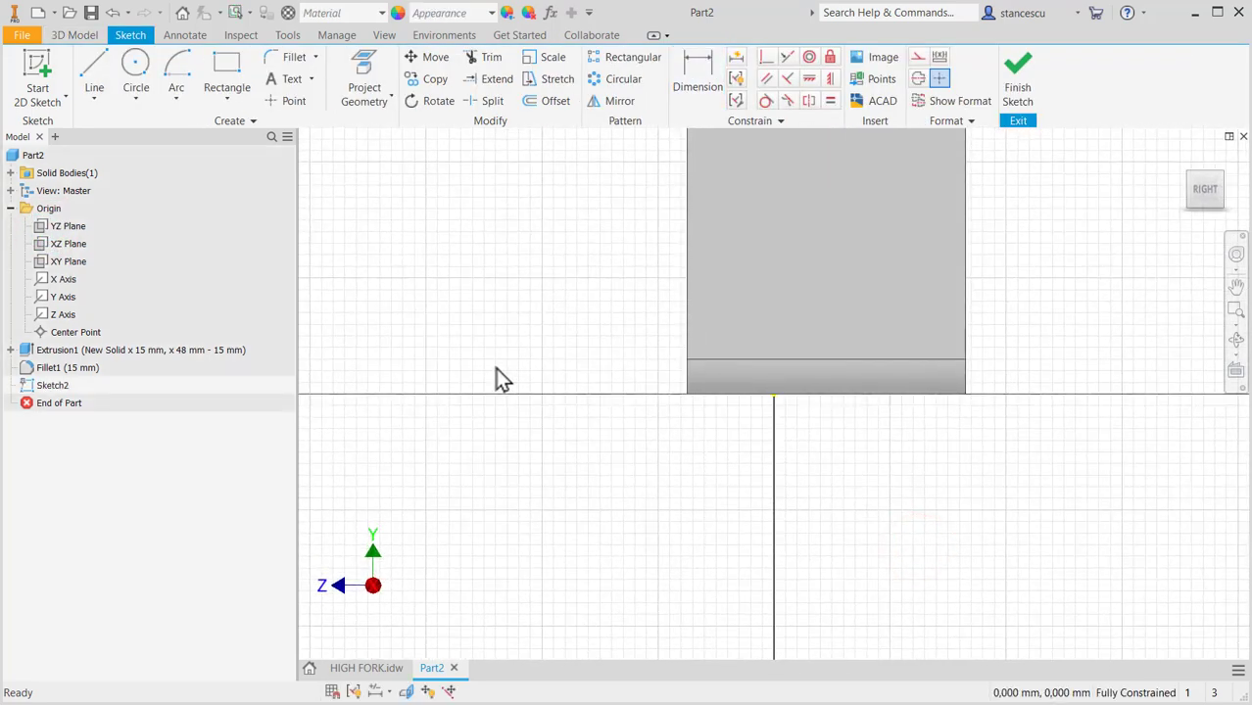
{"action": "key", "text": "F7"}
{"action": "mouse_move", "coordinate": [897, 393]}
{"action": "middle_mouse_down"}
{"action": "mouse_move", "coordinate": [917, 520]}
{"action": "mouse_move", "coordinate": [847, 429]}
{"action": "middle_mouse_up"}
{"action": "scroll", "coordinate": [843, 417], "scroll_direction": "up", "scroll_amount": 2}
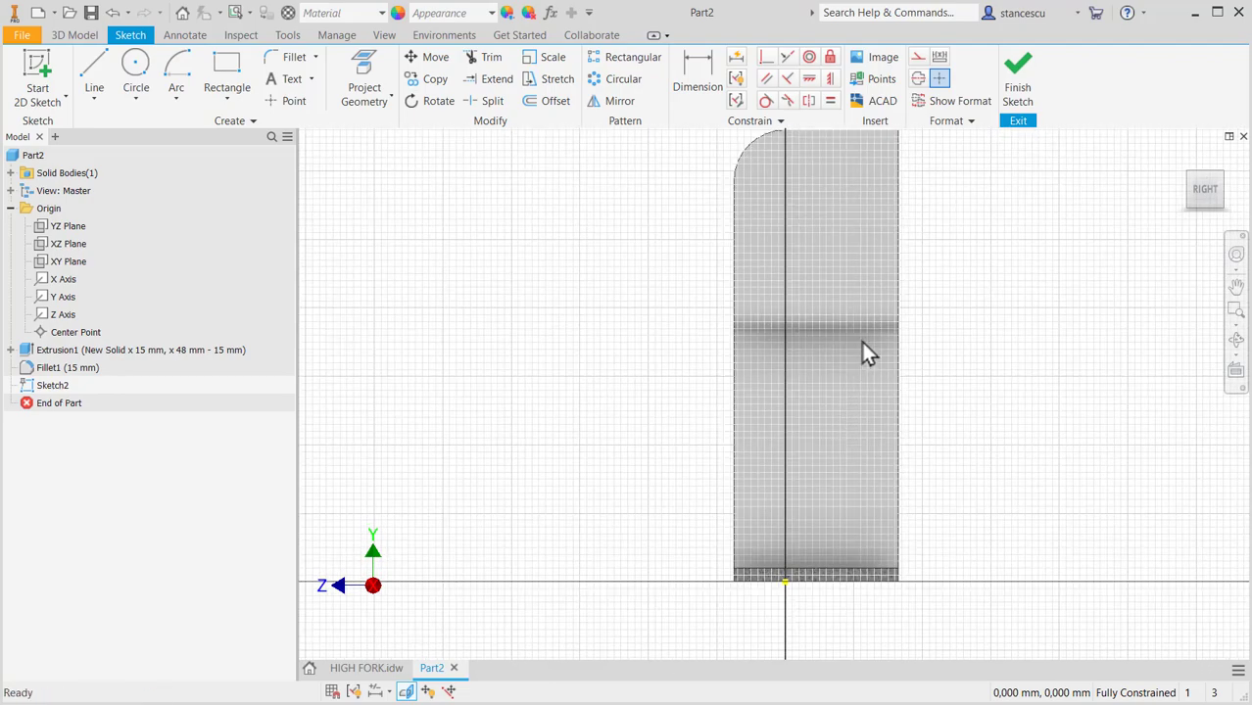
{"action": "middle_click_drag", "start_coordinate": [861, 343], "coordinate": [867, 491]}
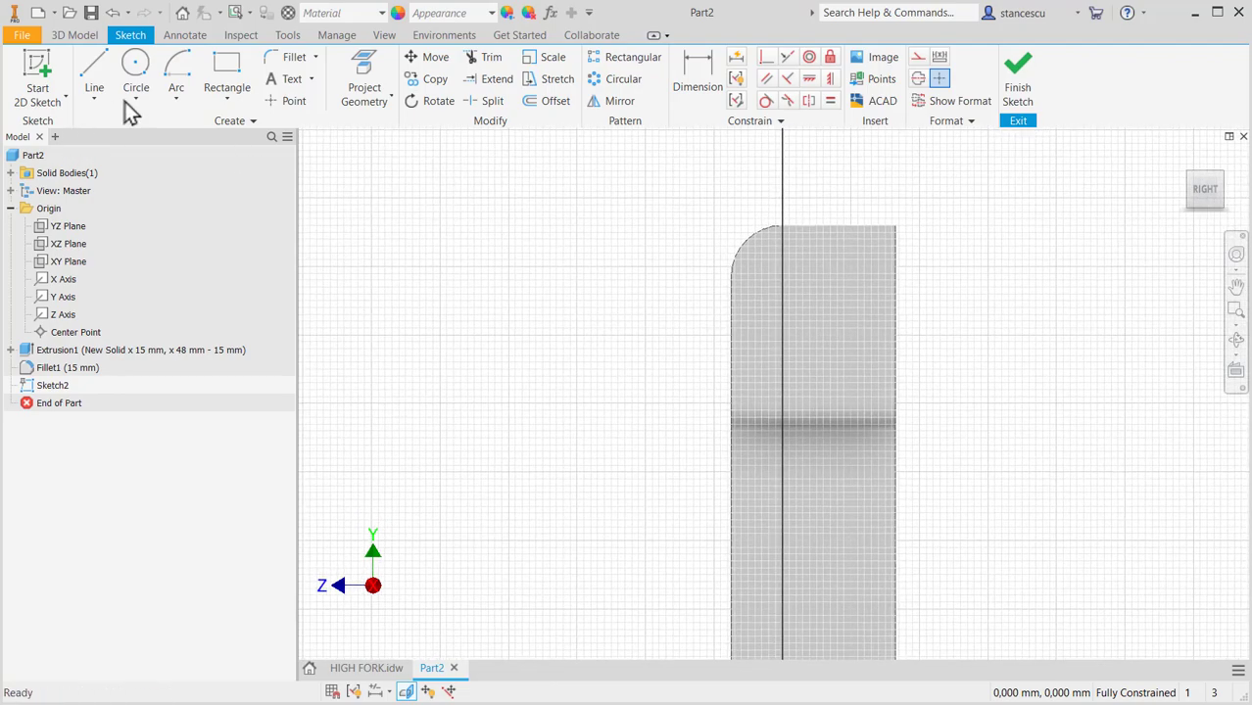
Step: Project the rounded corner arc and the plate's right edge into the sketch
{"action": "left_click", "coordinate": [371, 97]}
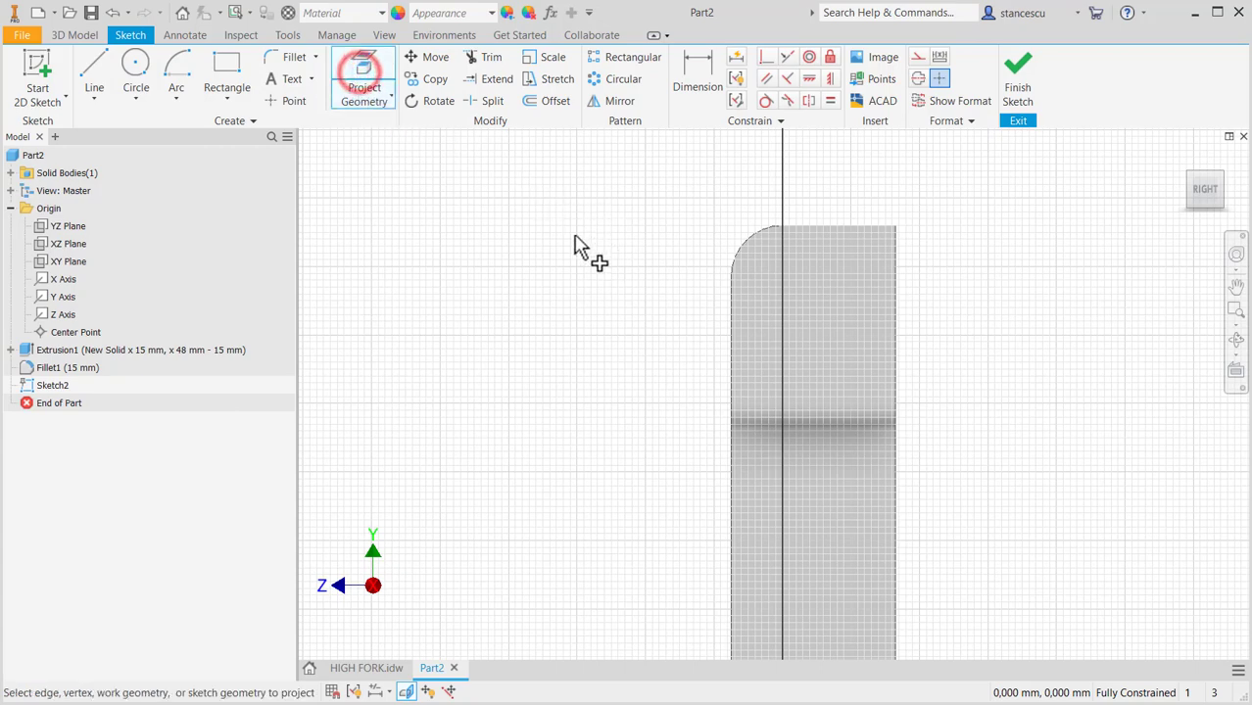
{"action": "left_click", "coordinate": [737, 256]}
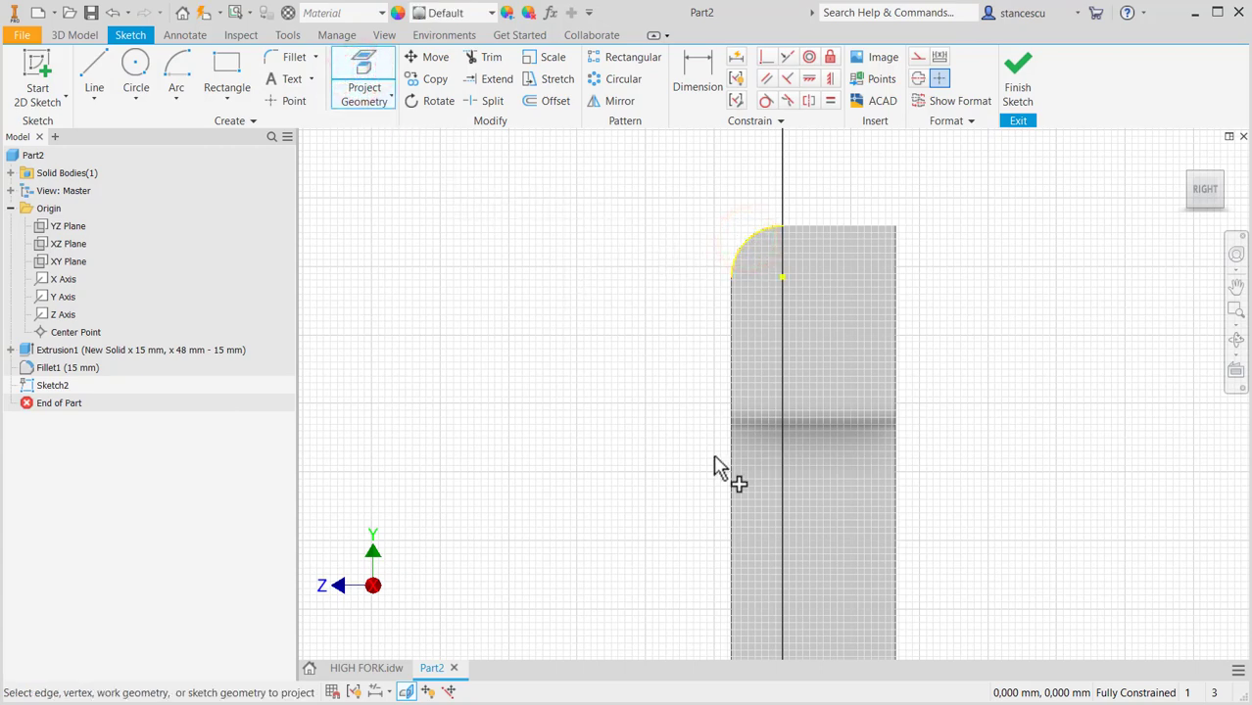
{"action": "left_click", "coordinate": [893, 514]}
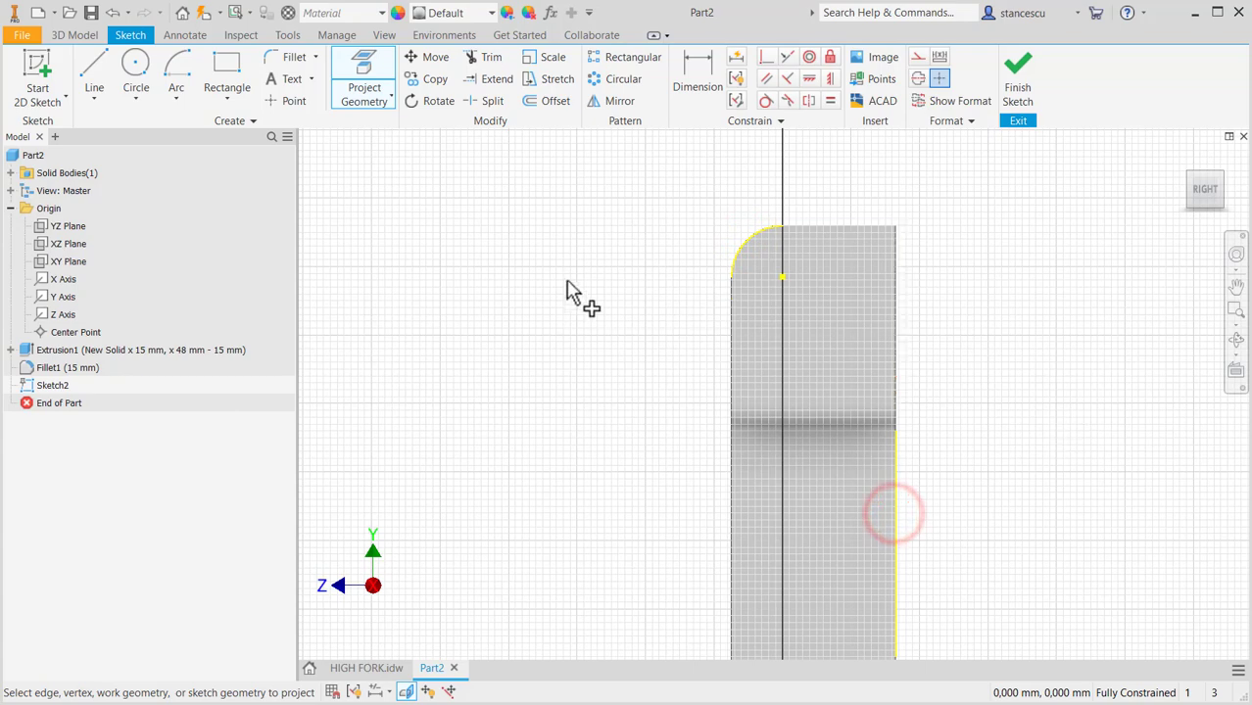
Step: Draw a 15 mm radius centre-point arc on the vertical axis, sweeping about 130 degrees
{"action": "left_click", "coordinate": [177, 71]}
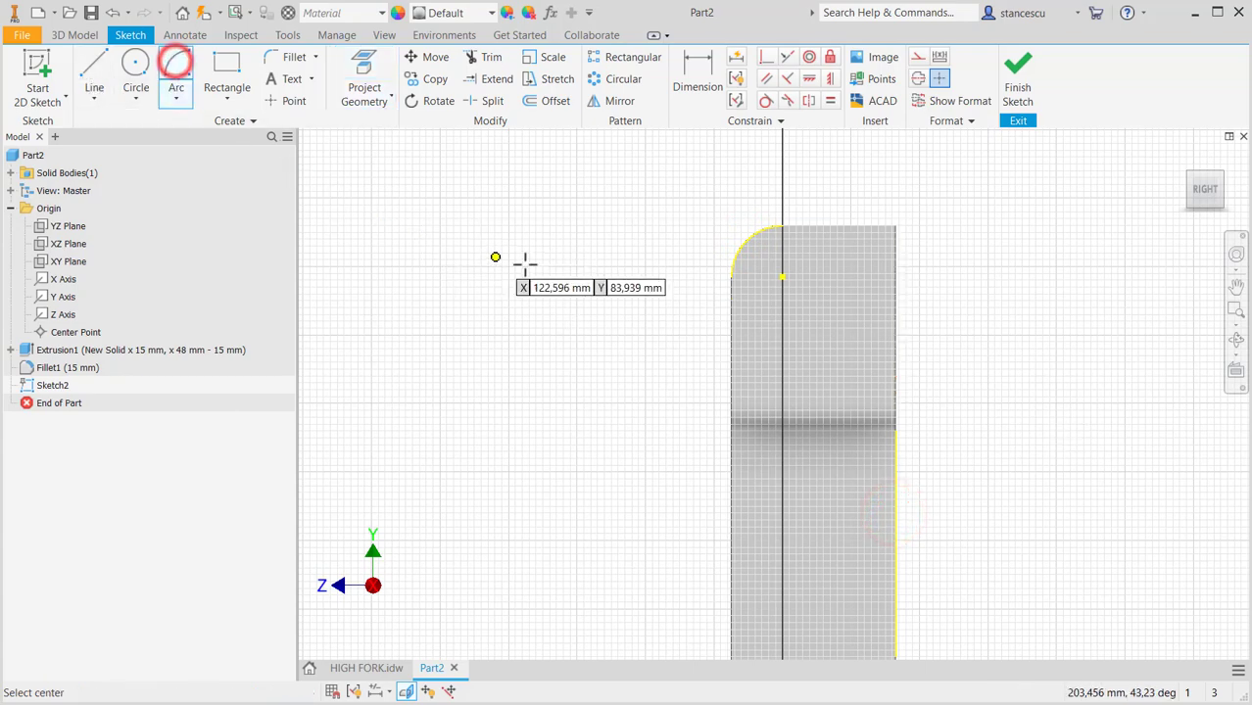
{"action": "left_click", "coordinate": [782, 276]}
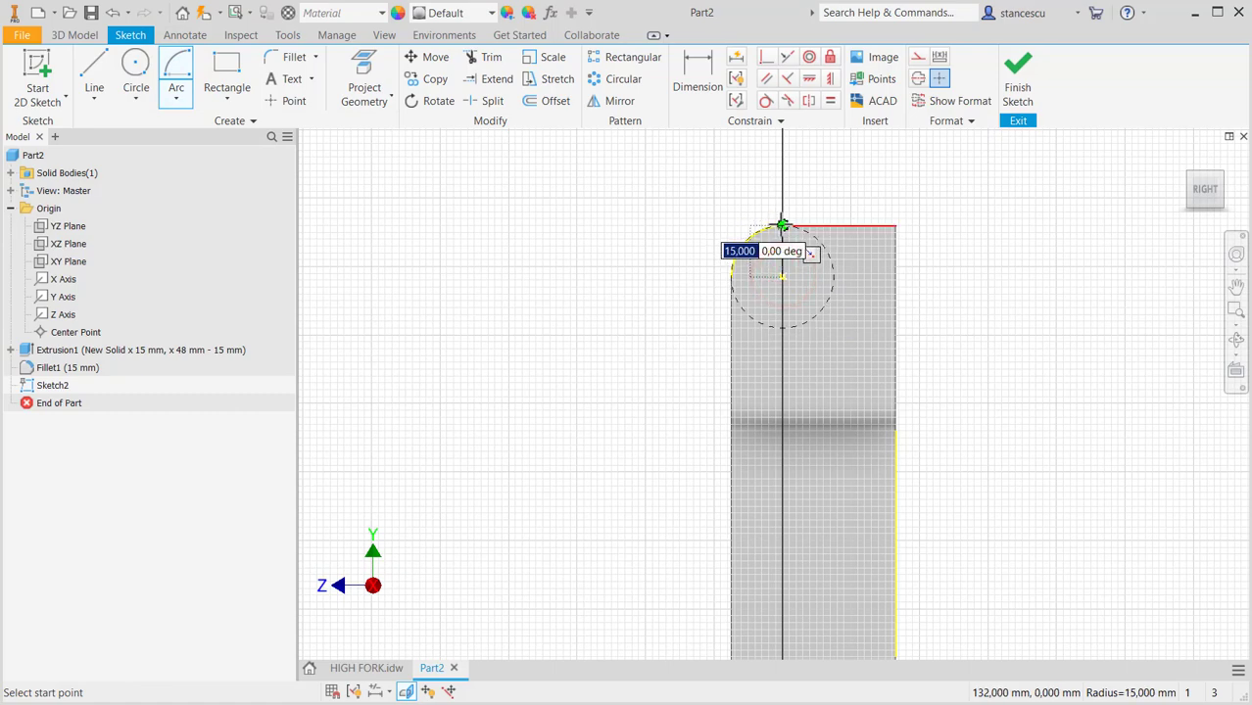
{"action": "left_click", "coordinate": [783, 225]}
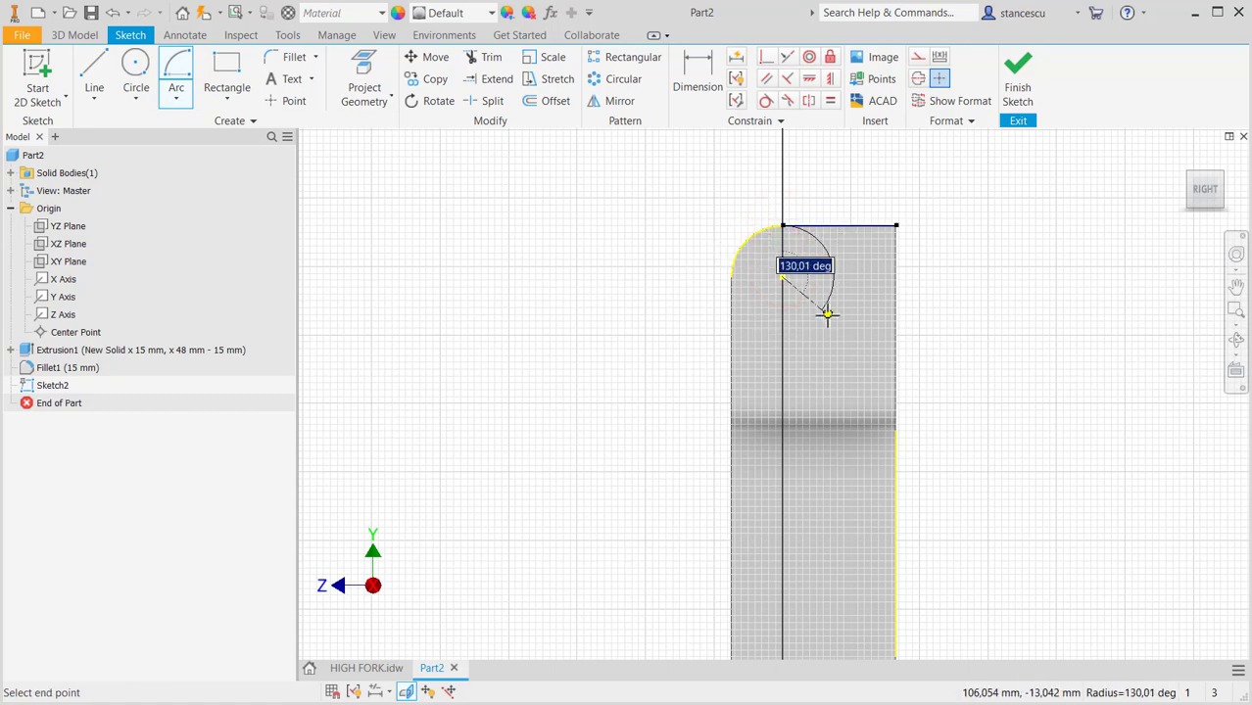
{"action": "left_click", "coordinate": [828, 313]}
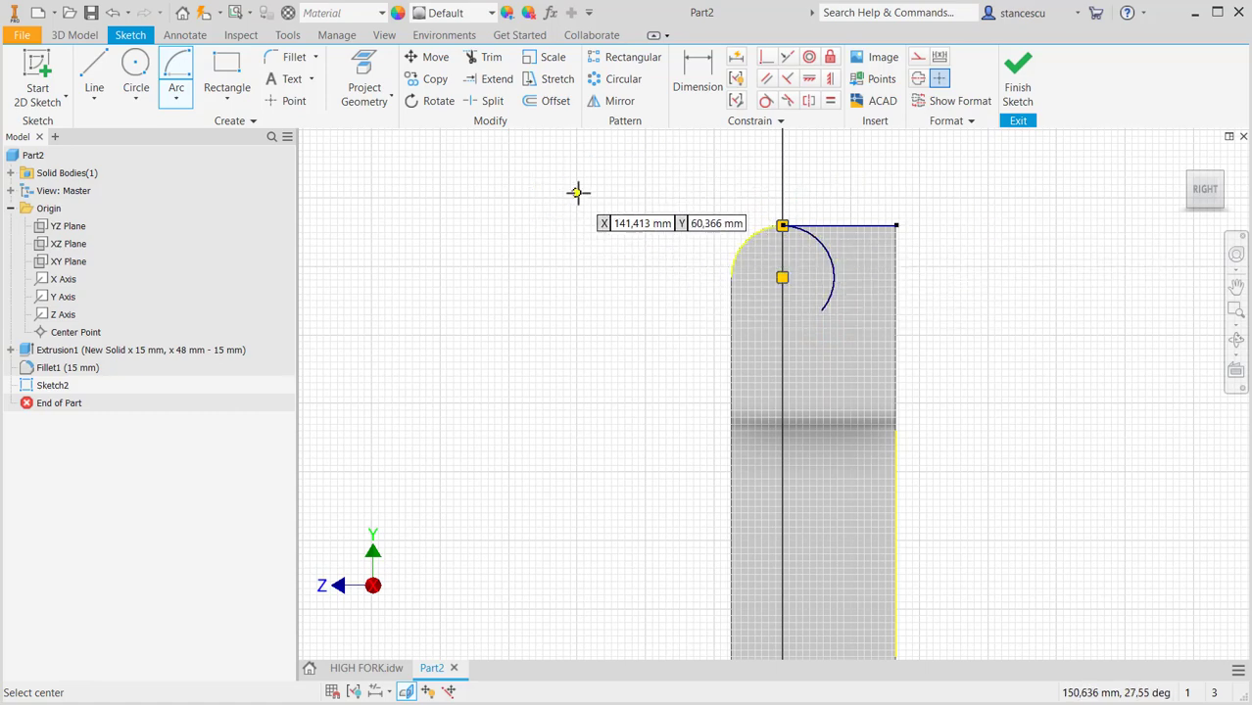
Step: Draw a line tangent from the arc to the right edge and trim the arc tail below it
{"action": "left_click", "coordinate": [104, 66]}
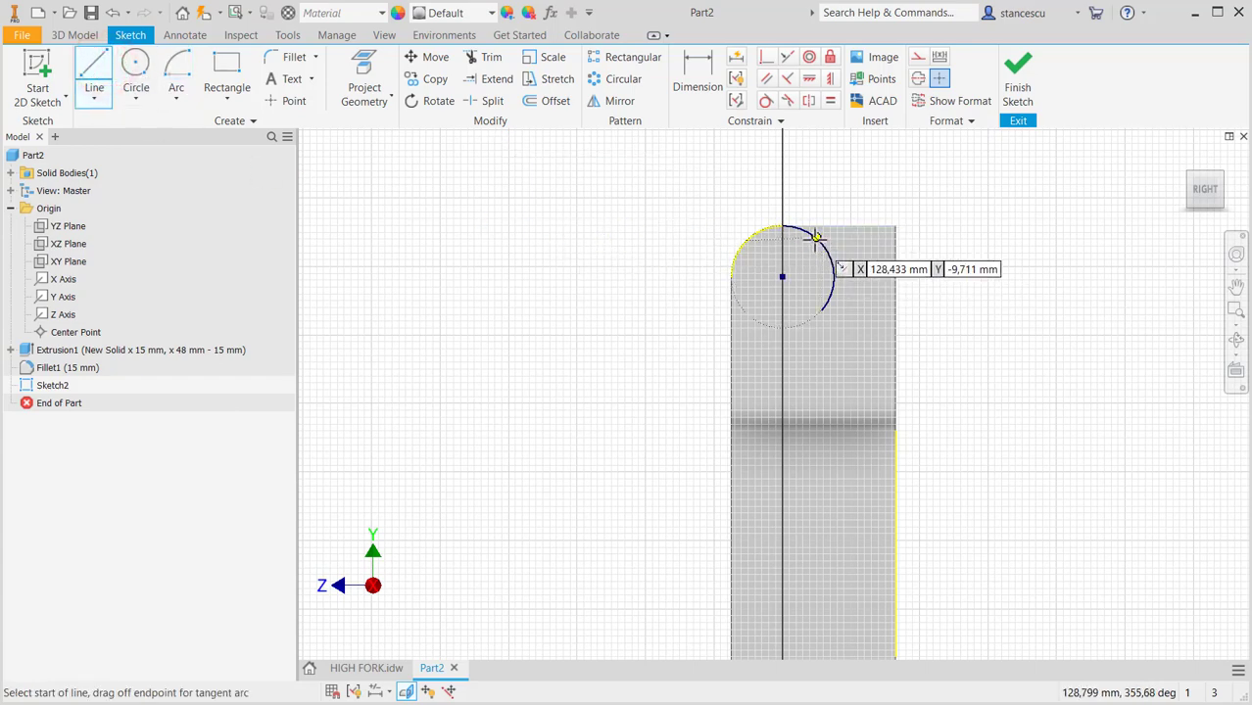
{"action": "left_click_drag", "start_coordinate": [816, 238], "coordinate": [894, 559]}
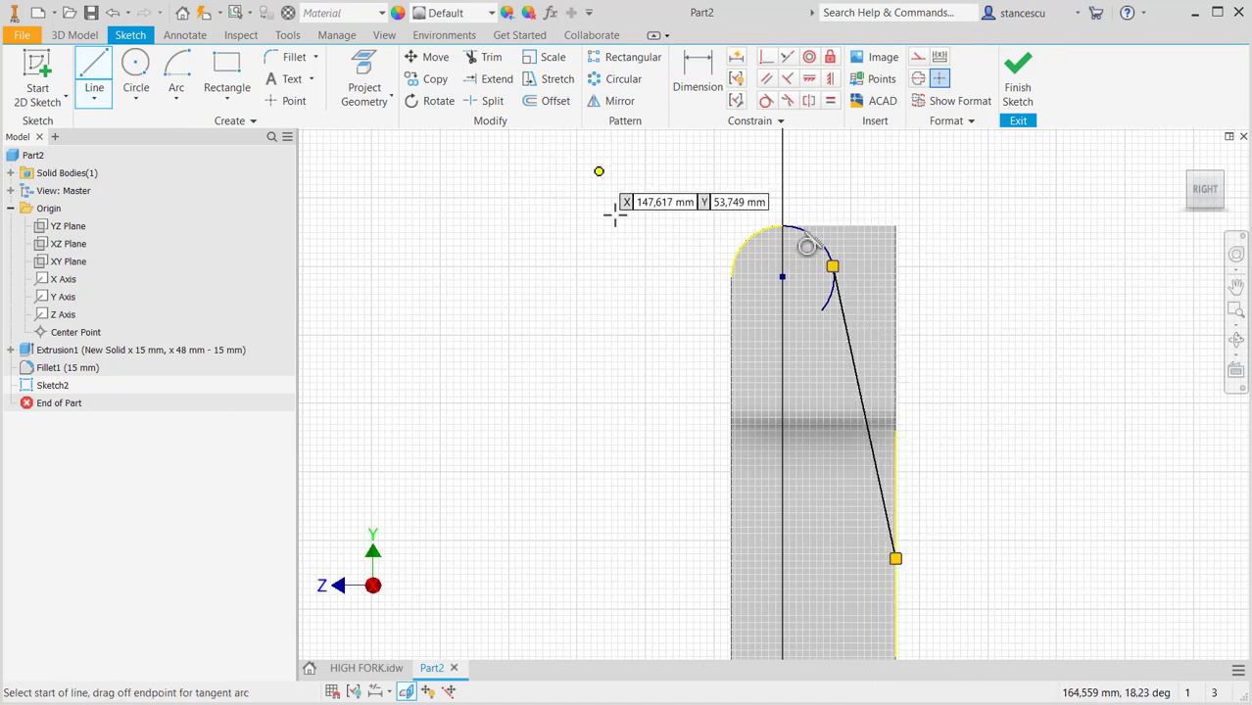
{"action": "left_click", "coordinate": [487, 57]}
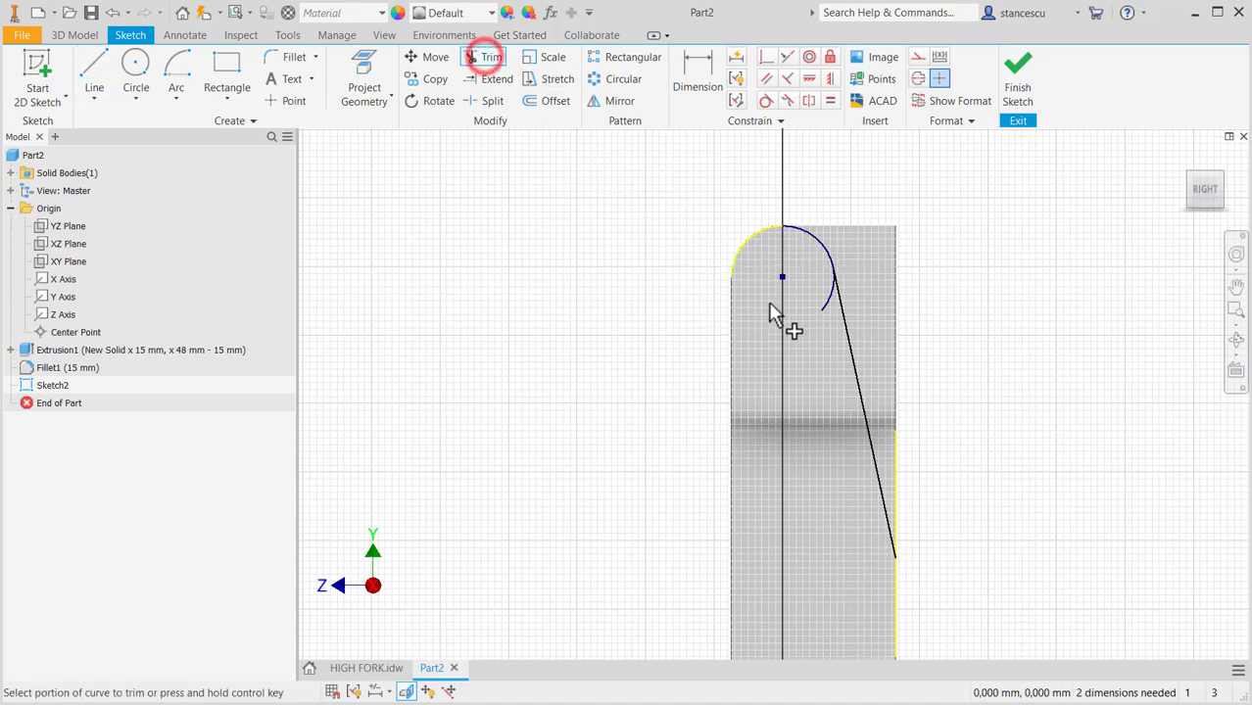
{"action": "left_click", "coordinate": [825, 297]}
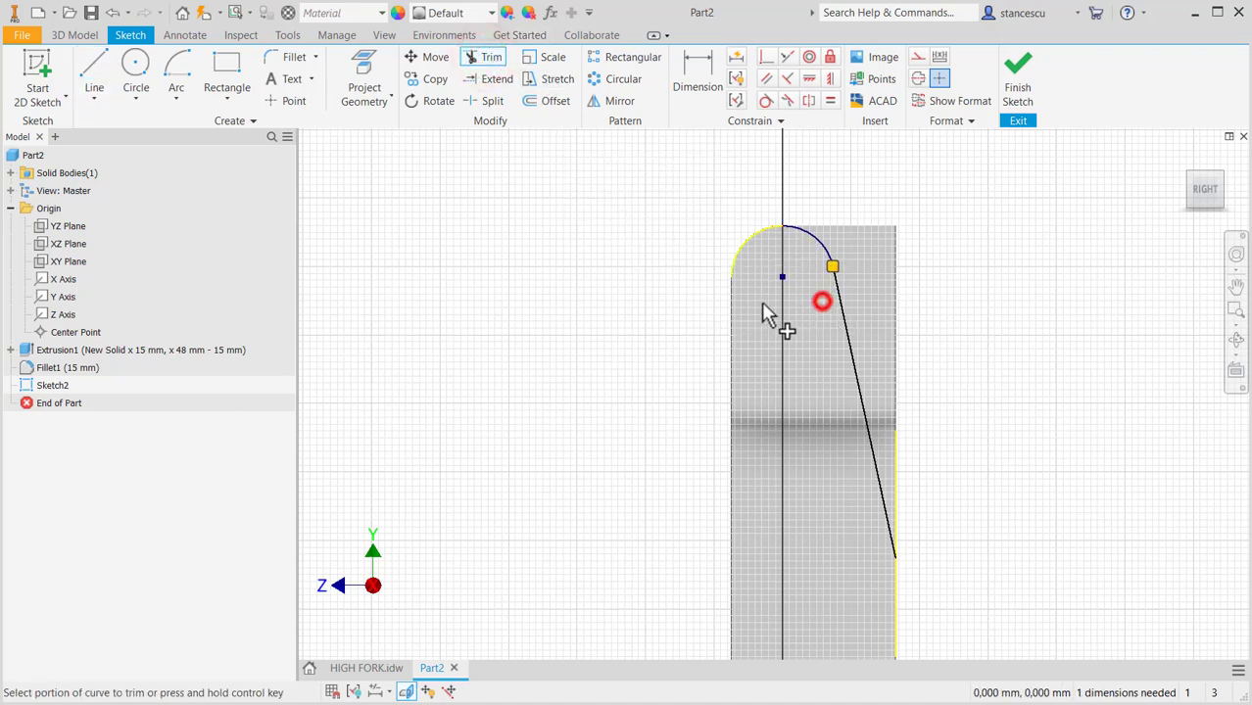
{"action": "left_click", "coordinate": [372, 667]}
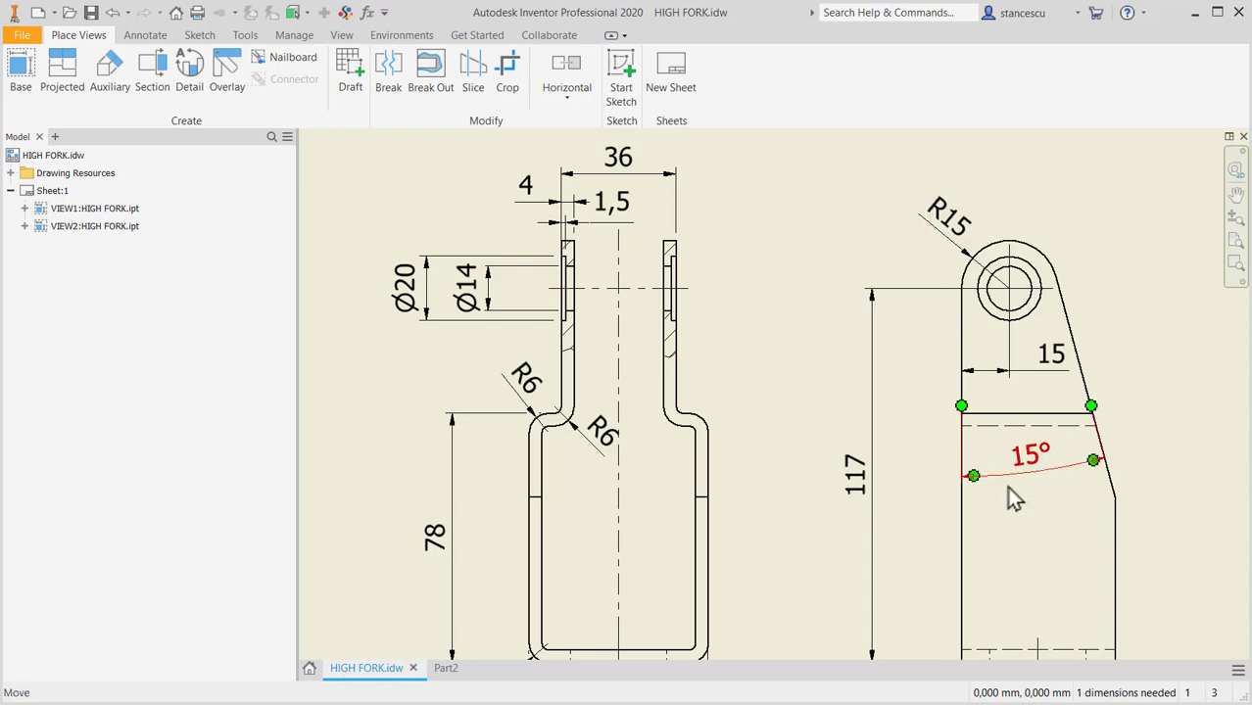
{"action": "left_click", "coordinate": [455, 673]}
Step: Dimension the angle between the left line and the slanted line to 15 degrees
{"action": "left_click", "coordinate": [698, 82]}
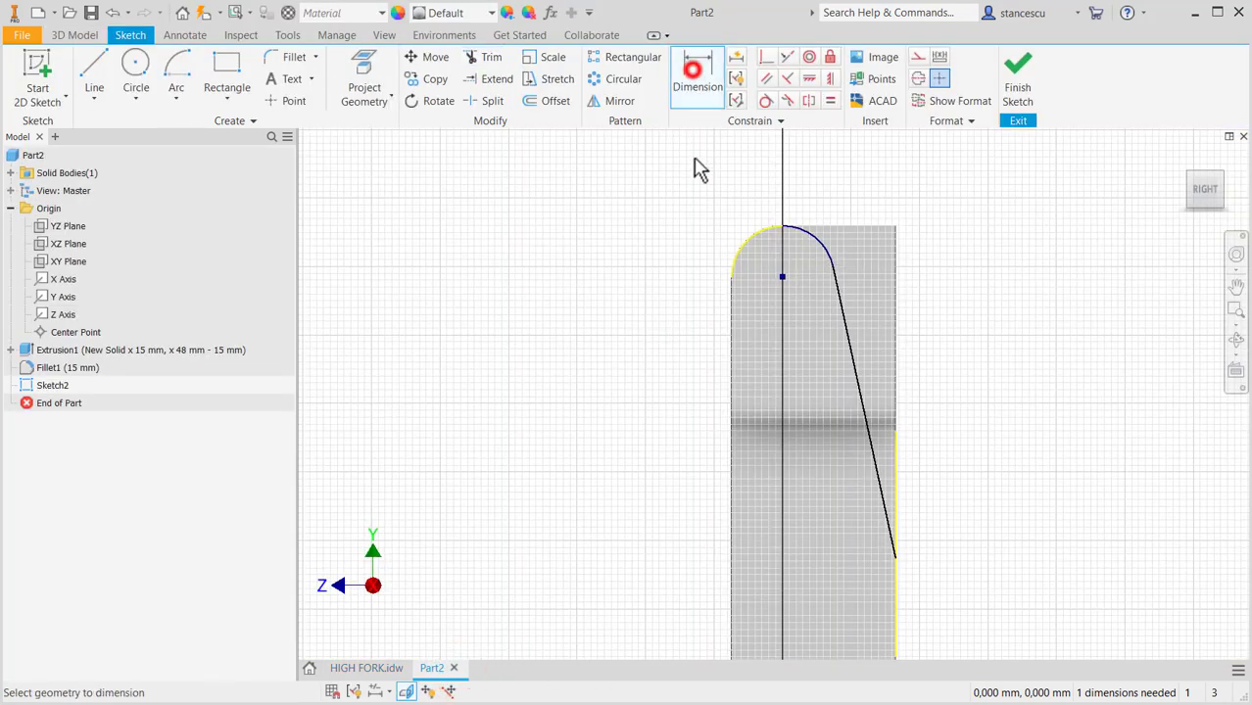
{"action": "left_click", "coordinate": [730, 465]}
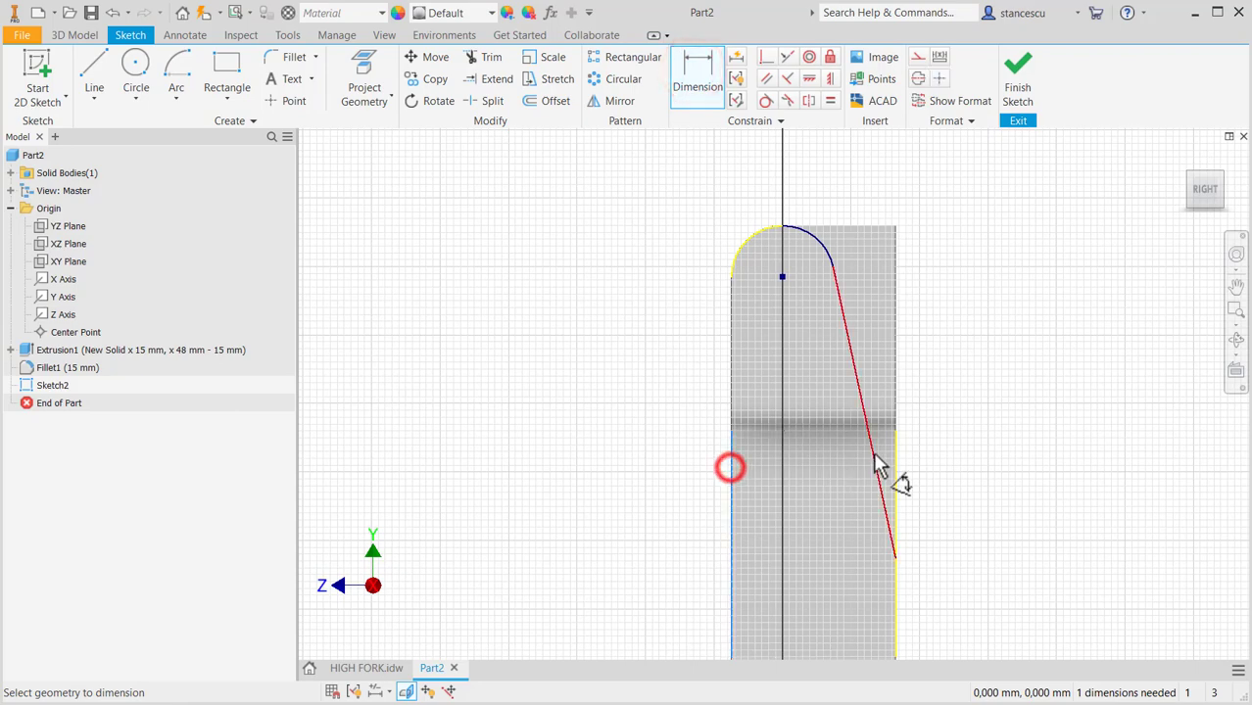
{"action": "left_click", "coordinate": [875, 455]}
{"action": "left_click", "coordinate": [802, 487]}
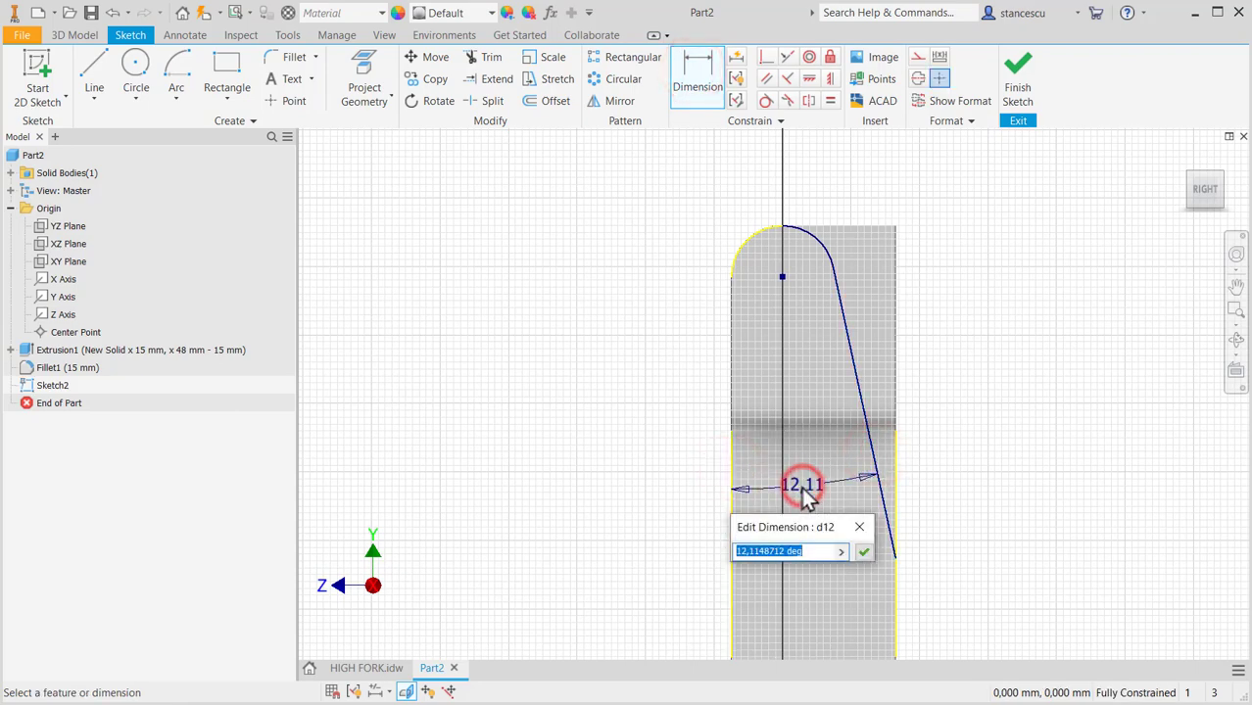
{"action": "type", "text": "15"}
{"action": "key", "text": "Return"}
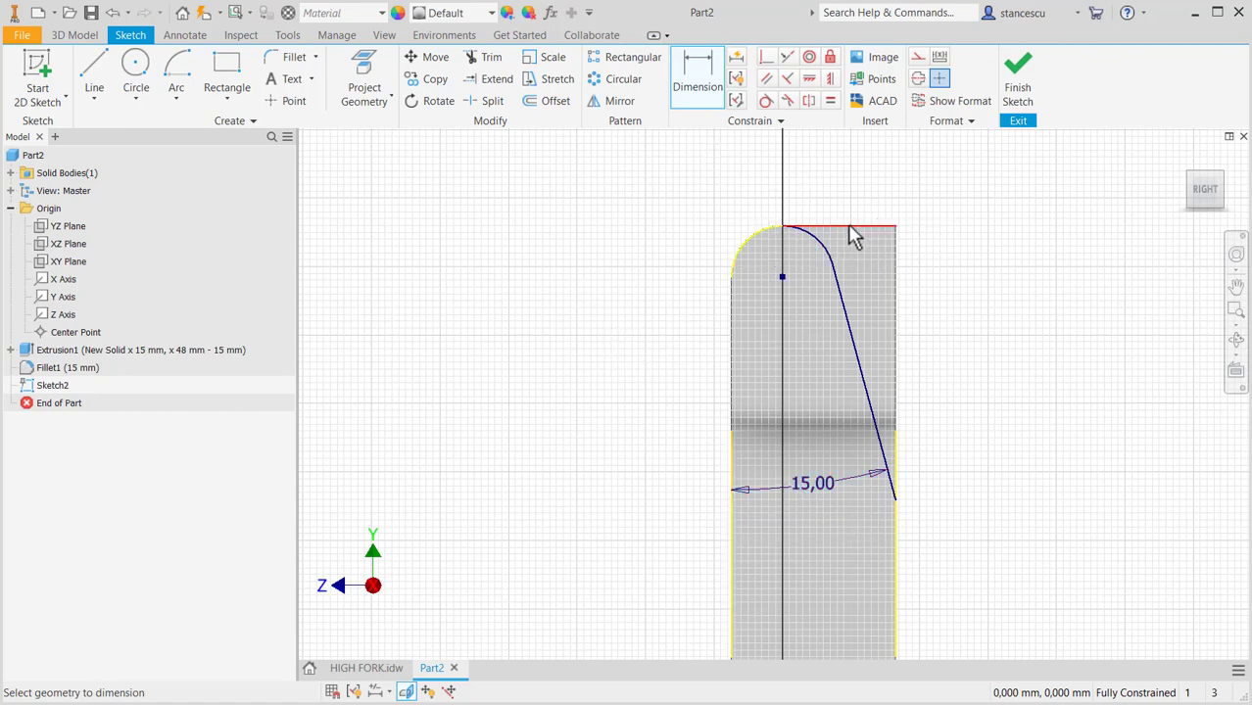
Step: Draw a vertical line from the slanted line's lower end to the top-right corner and finish Sketch2
{"action": "left_click", "coordinate": [96, 73]}
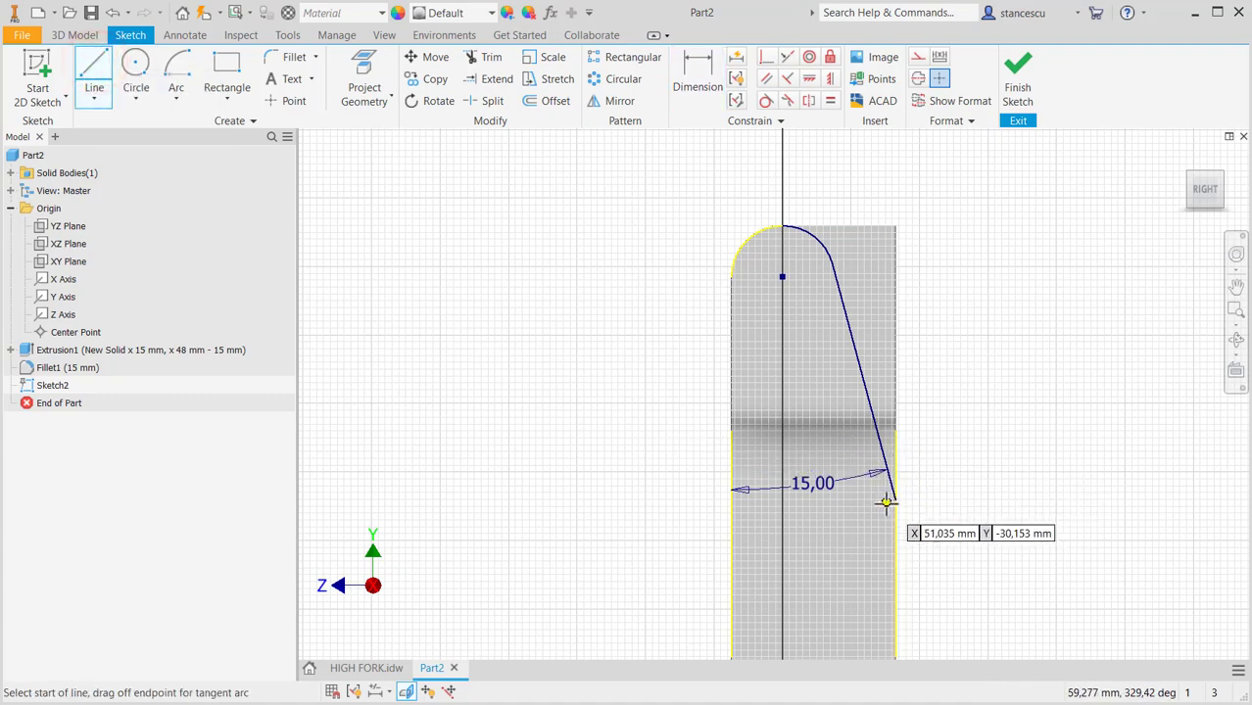
{"action": "left_click", "coordinate": [897, 500]}
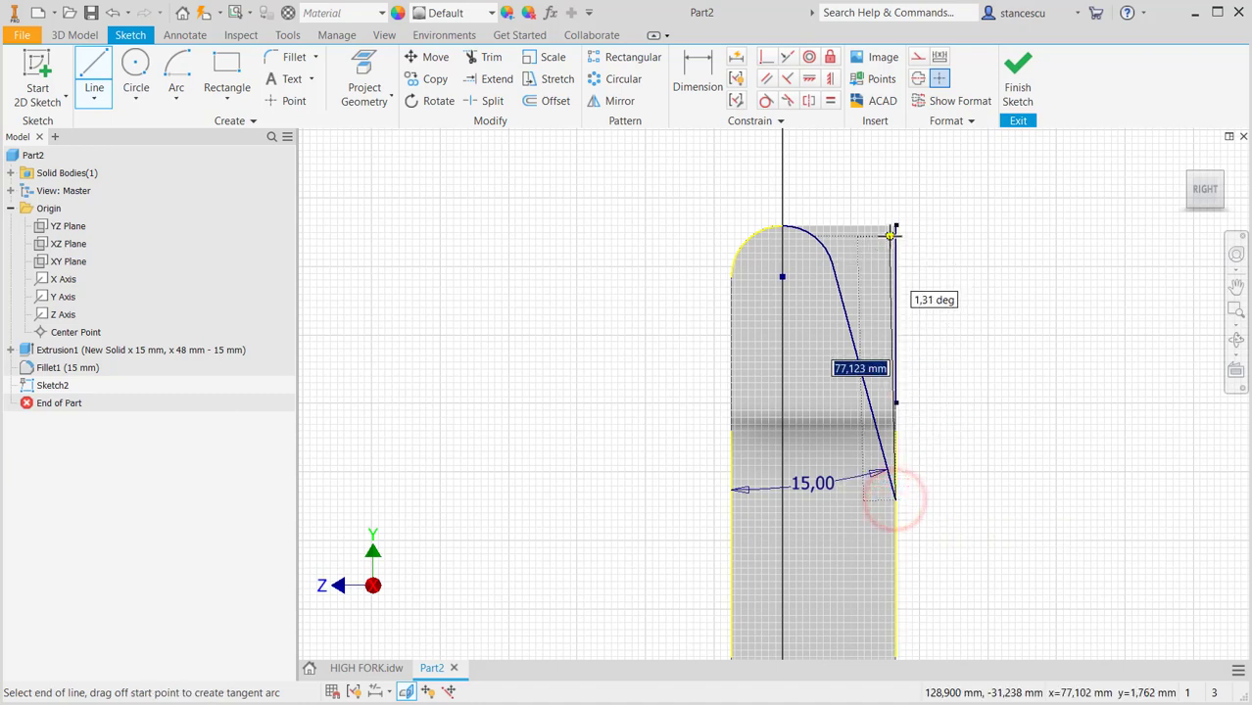
{"action": "left_click", "coordinate": [896, 226]}
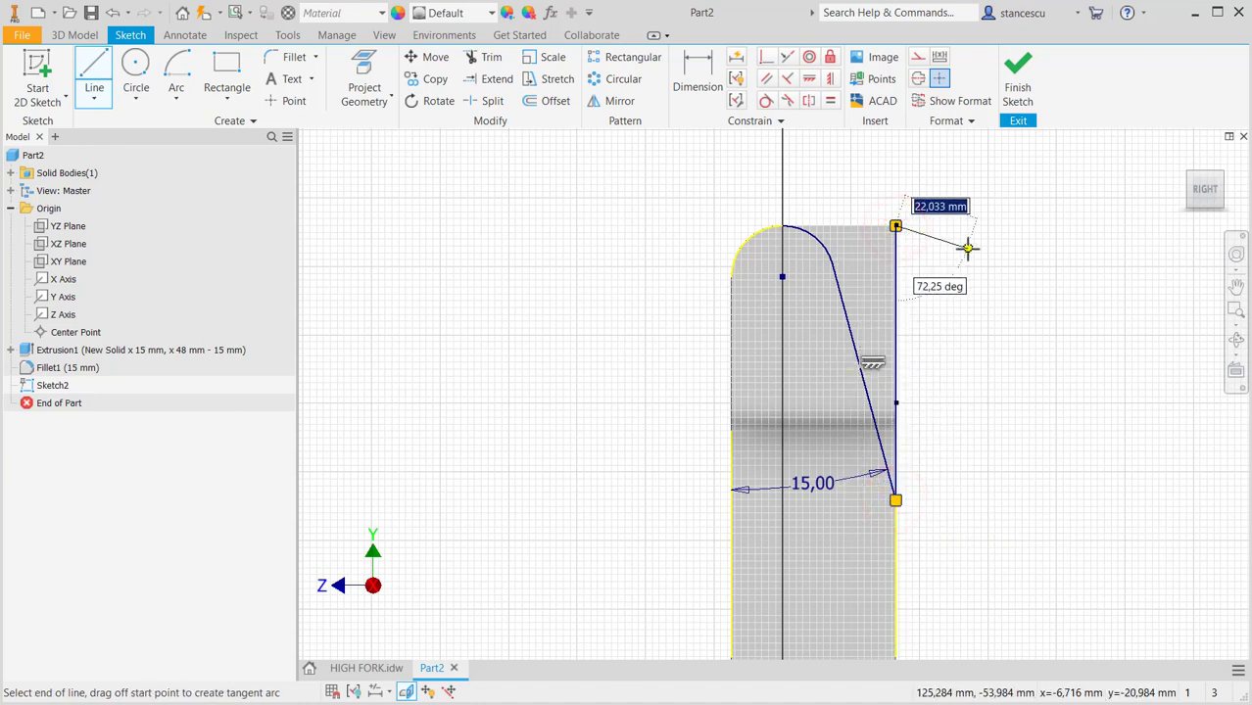
{"action": "key", "text": "Escape"}
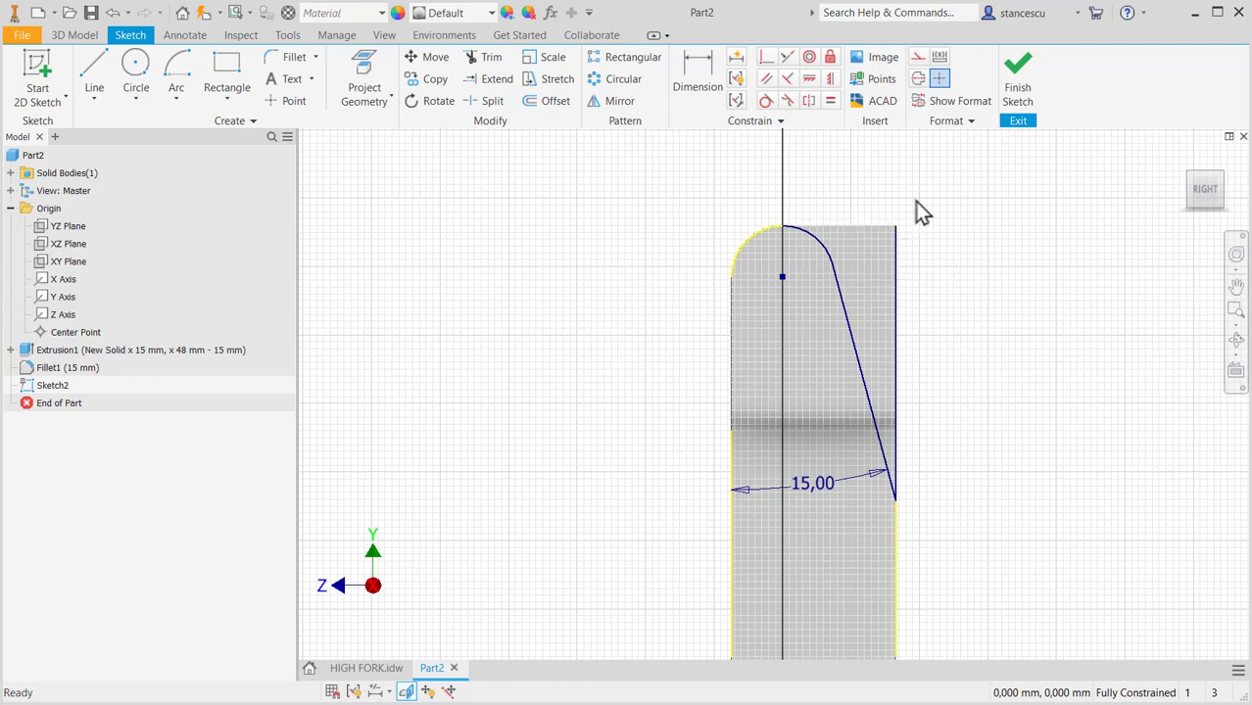
{"action": "left_click", "coordinate": [1016, 76]}
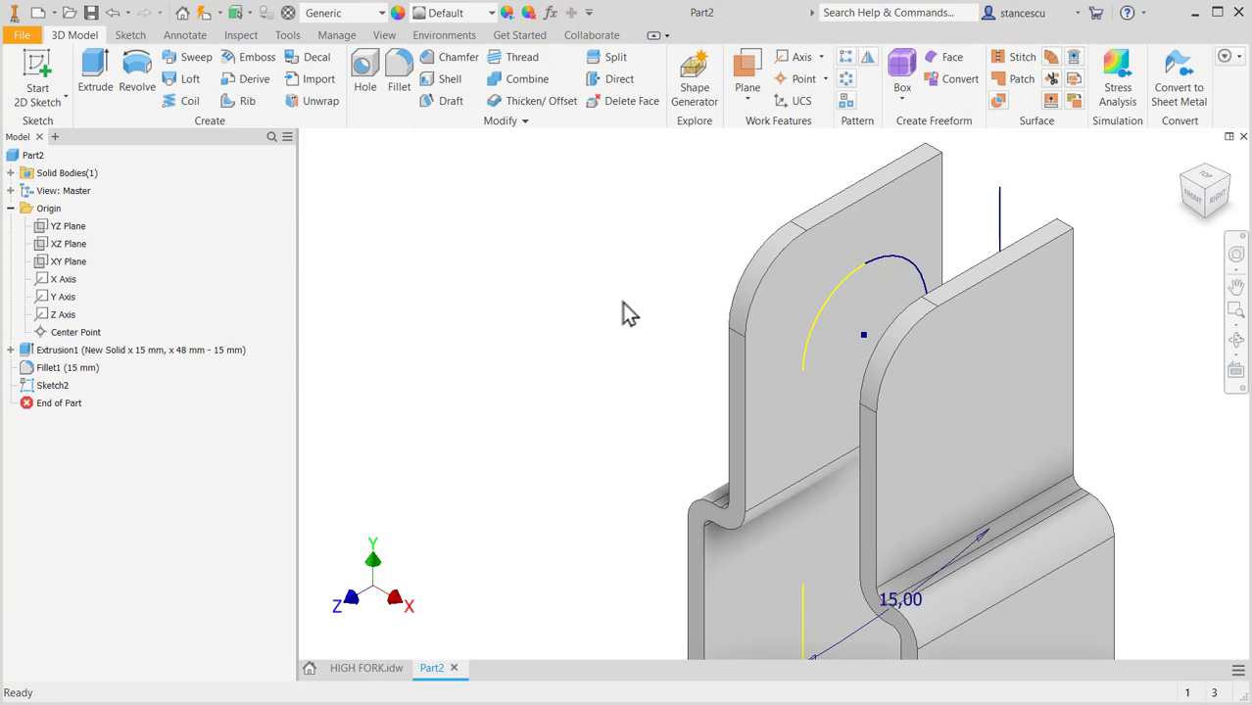
{"action": "middle_click_drag", "start_coordinate": [622, 304], "coordinate": [517, 291]}
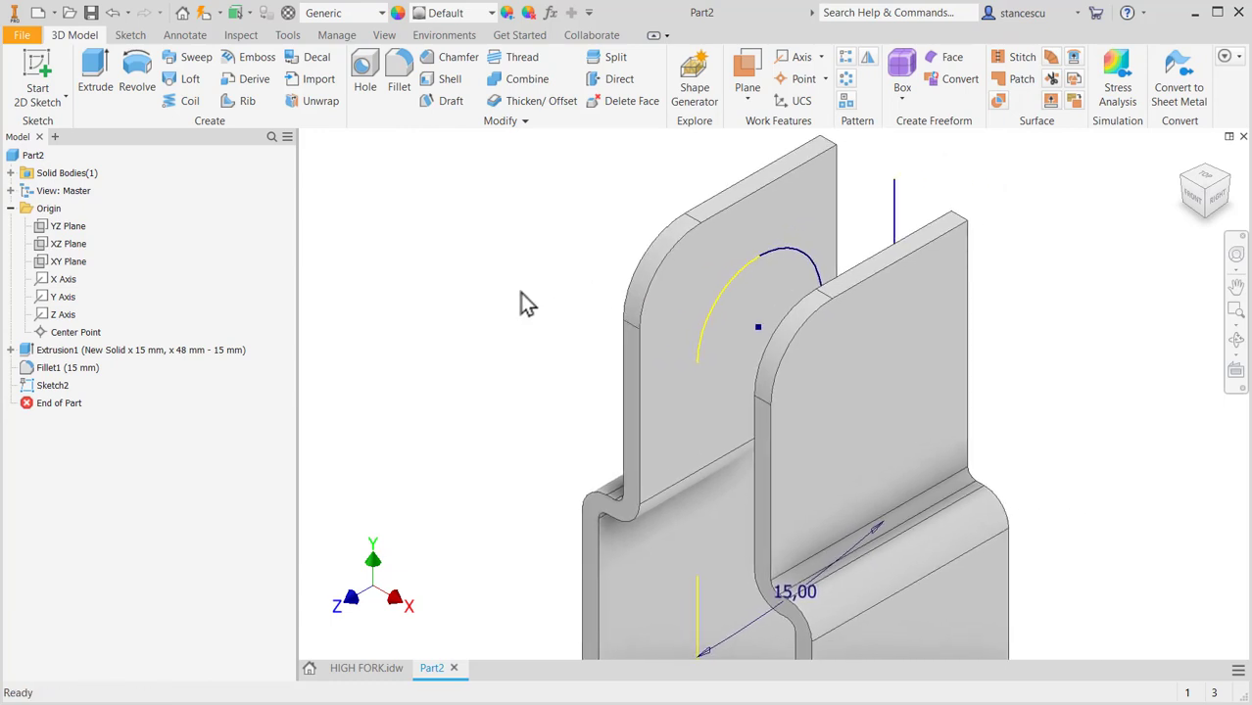
Step: Reopen Sketch2, project the plate's top edge into it with graphics sliced, and finish the sketch
{"action": "left_click", "coordinate": [31, 392]}
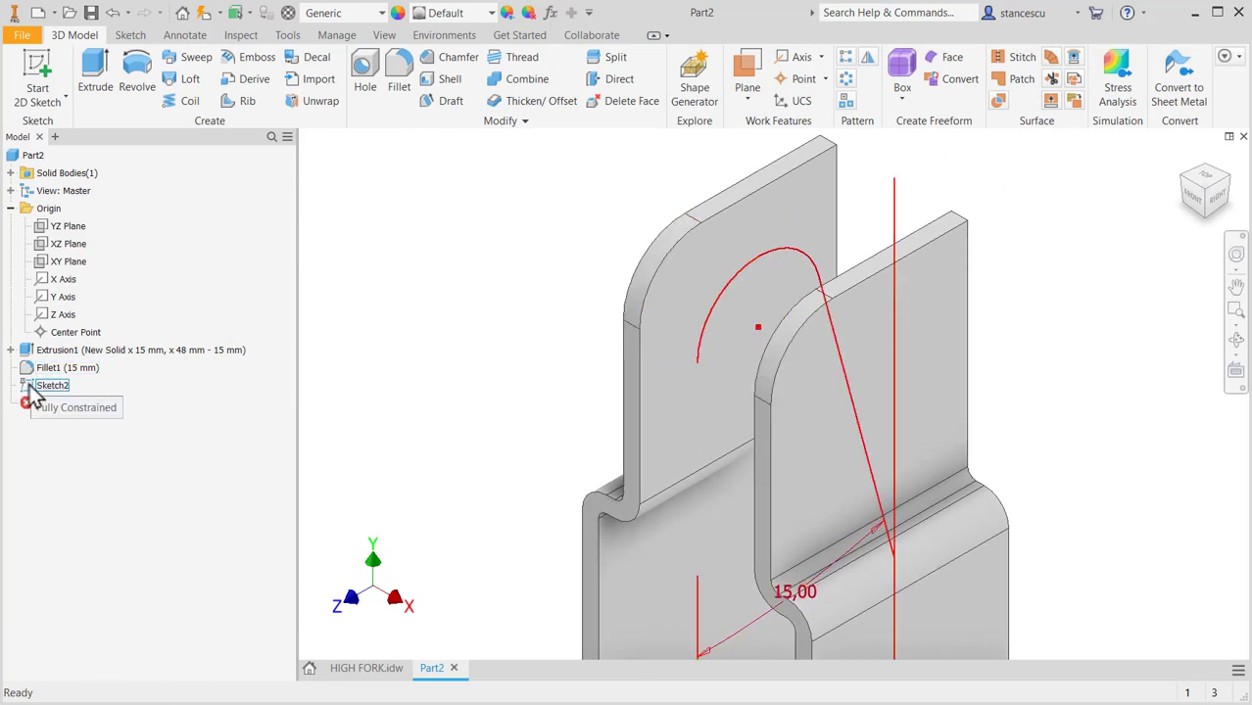
{"action": "double_click", "coordinate": [31, 390]}
{"action": "middle_click_drag", "start_coordinate": [619, 331], "coordinate": [579, 578]}
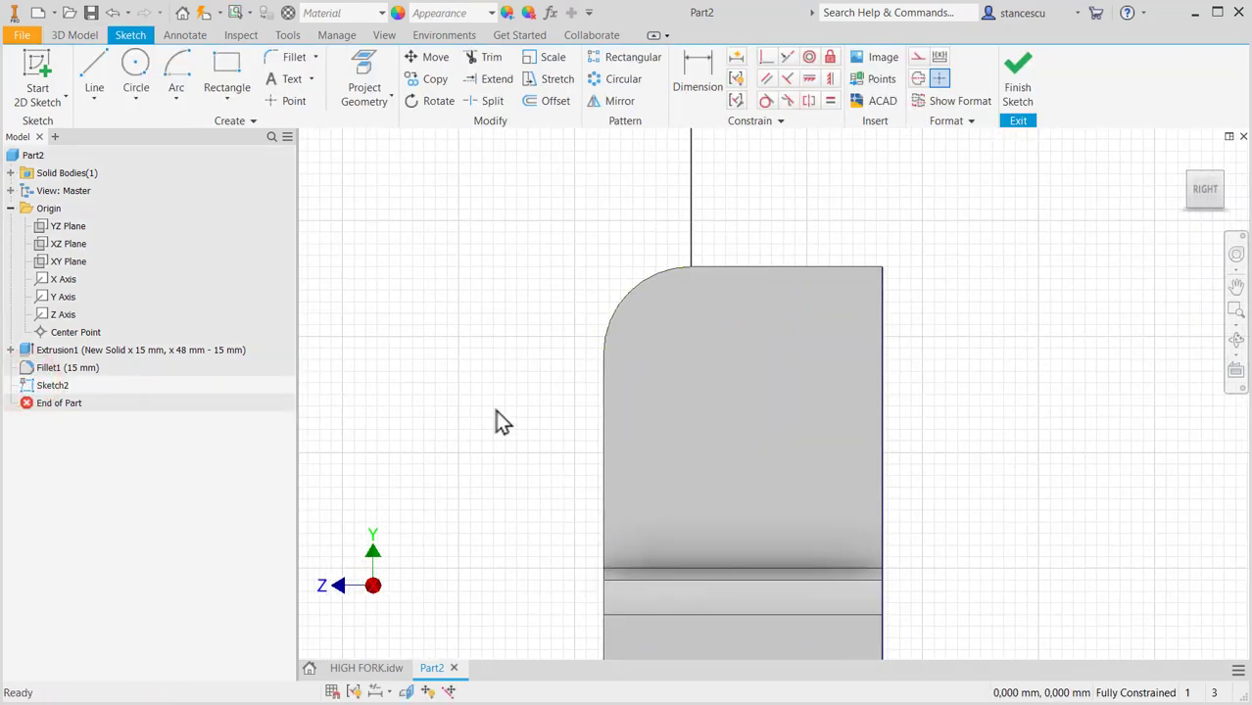
{"action": "key", "text": "F7"}
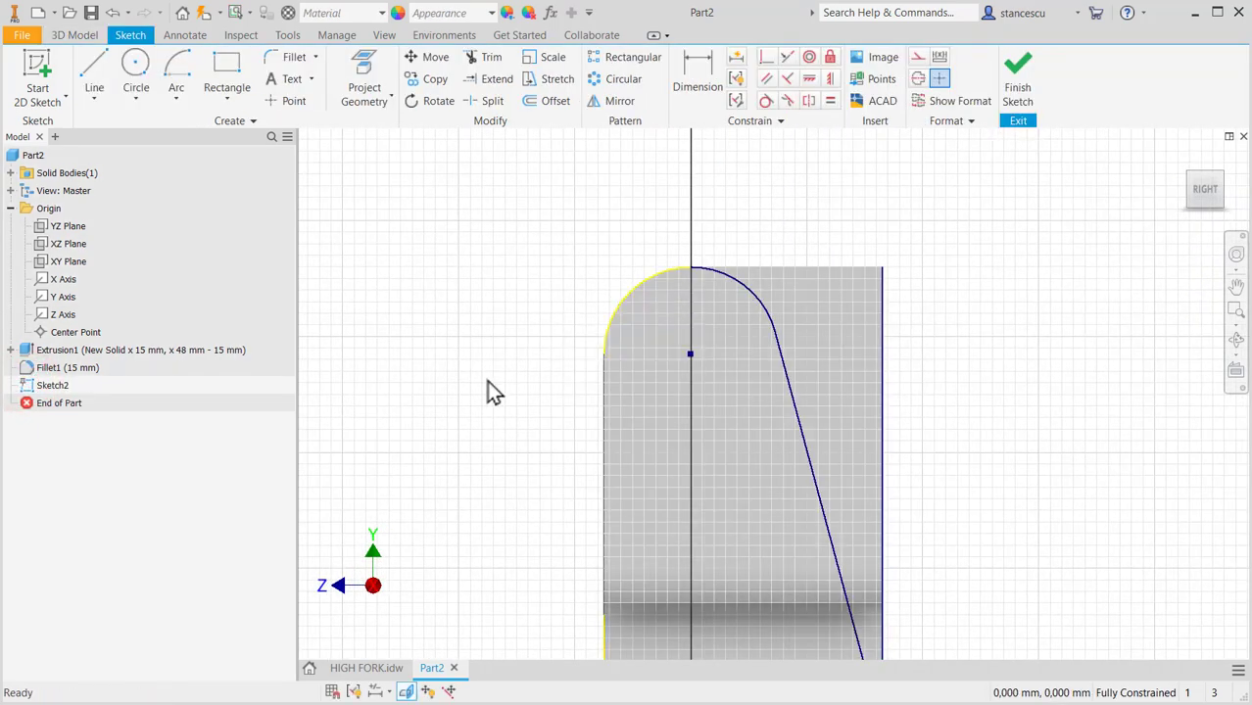
{"action": "middle_click_drag", "start_coordinate": [489, 387], "coordinate": [520, 413], "text": "shift"}
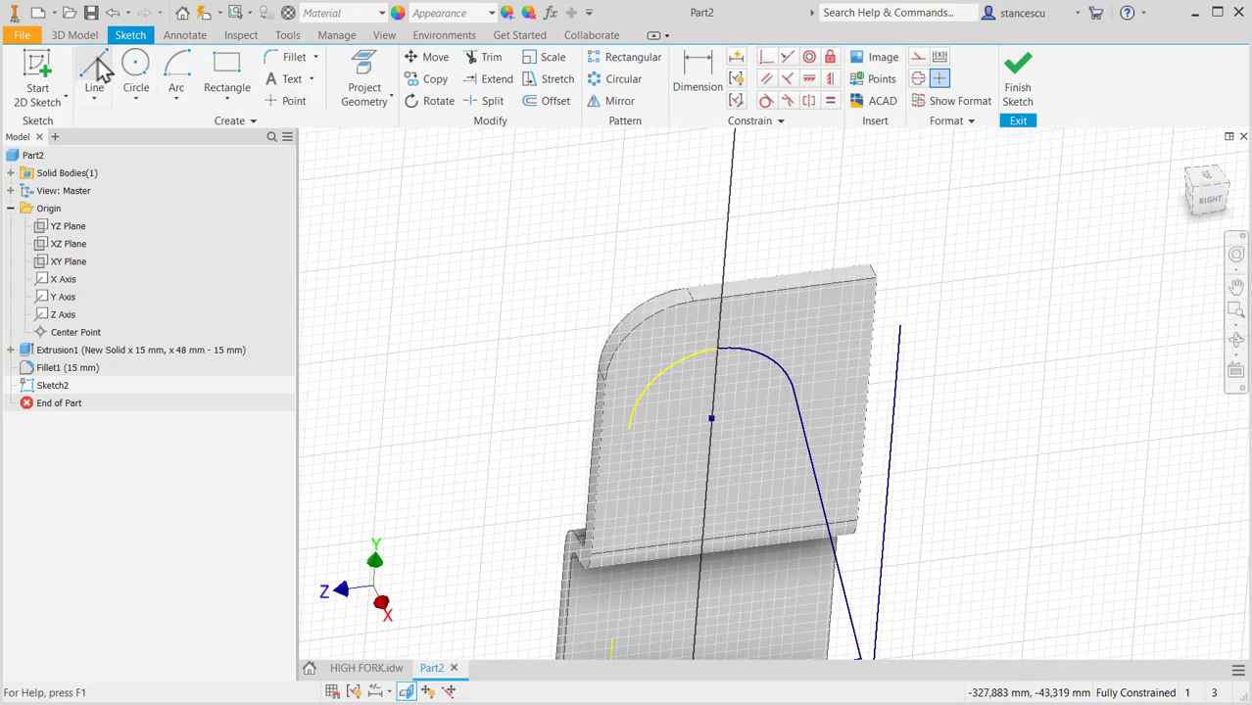
{"action": "left_click", "coordinate": [359, 65]}
{"action": "left_click", "coordinate": [747, 296]}
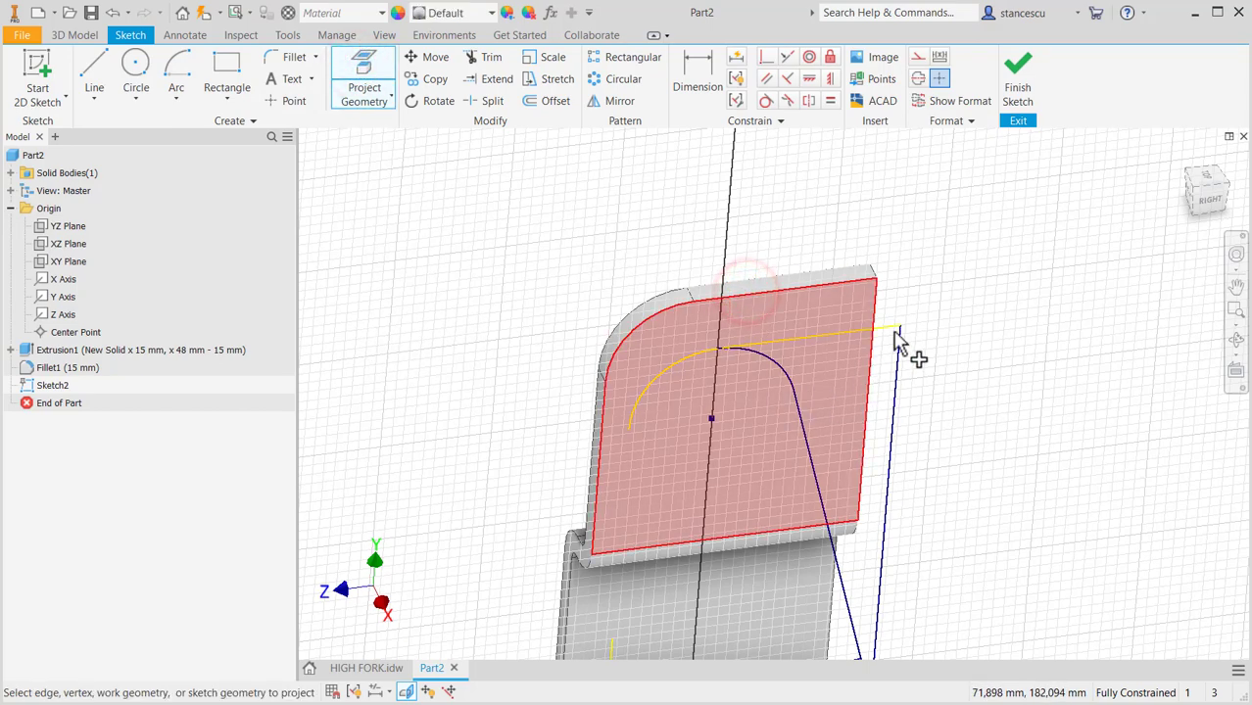
{"action": "left_click", "coordinate": [1018, 83]}
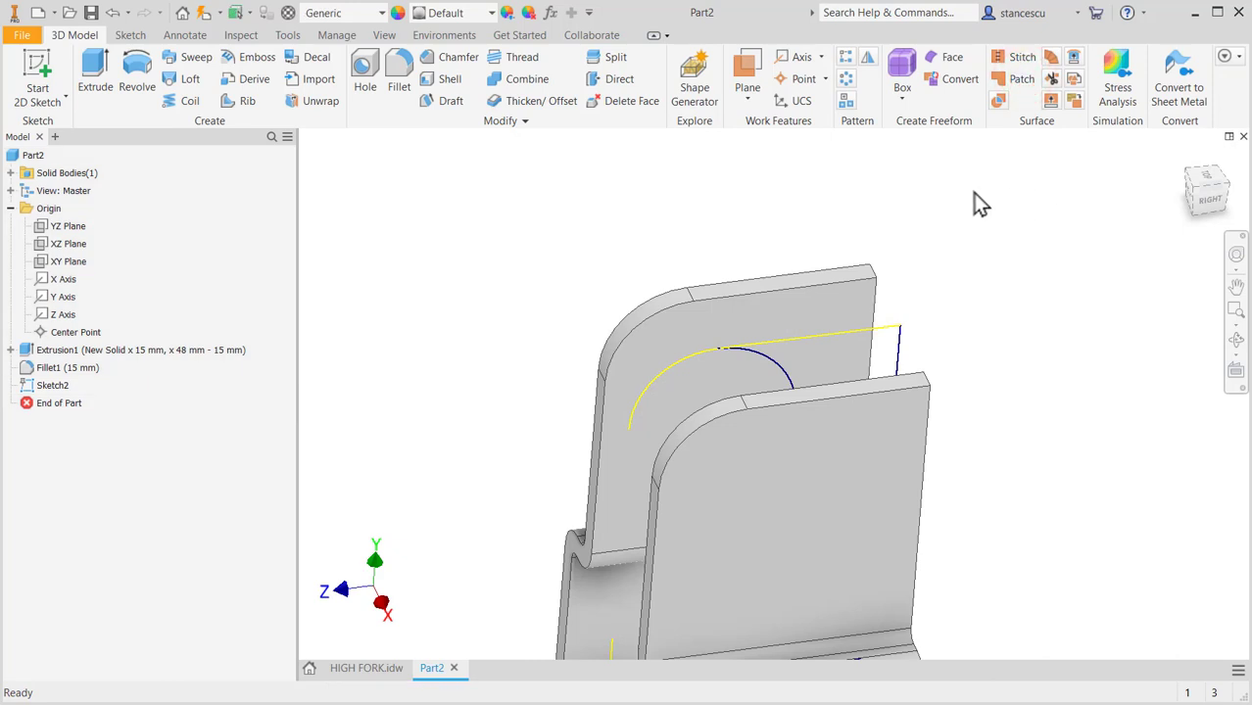
Step: Extrude Sketch2 as a symmetric Through All cut, then return to the Home view
{"action": "key", "text": "e"}
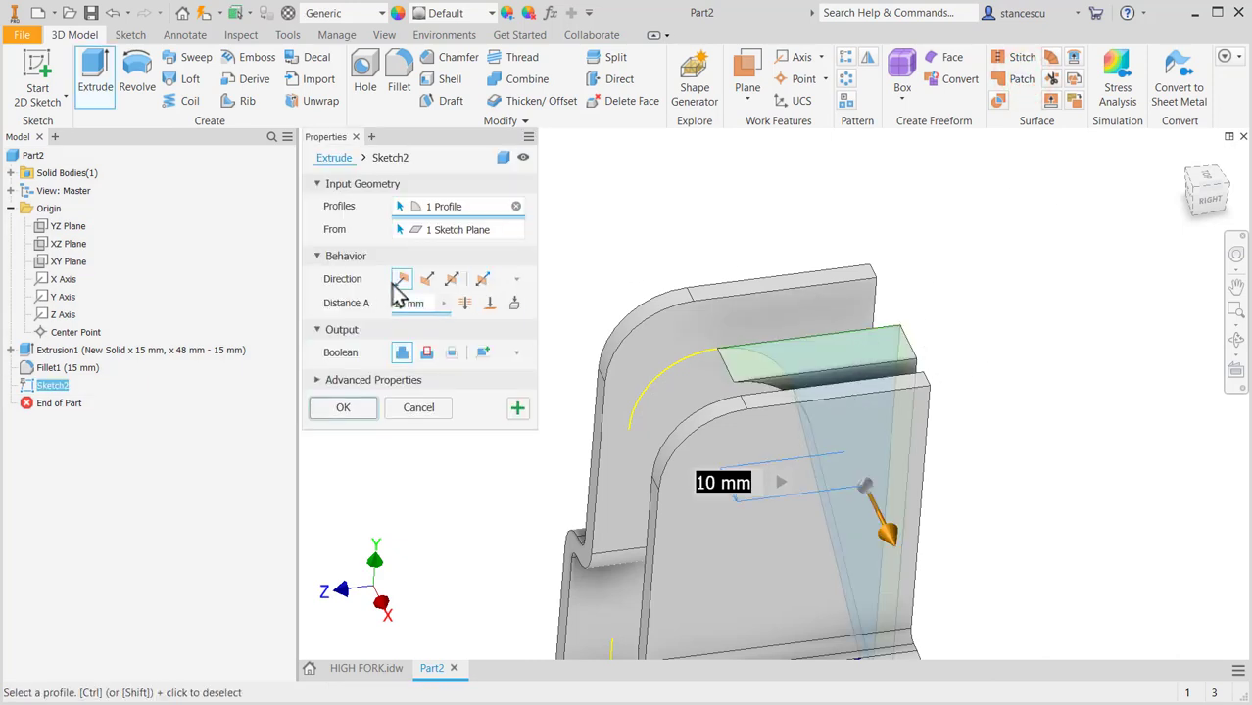
{"action": "left_click", "coordinate": [450, 286]}
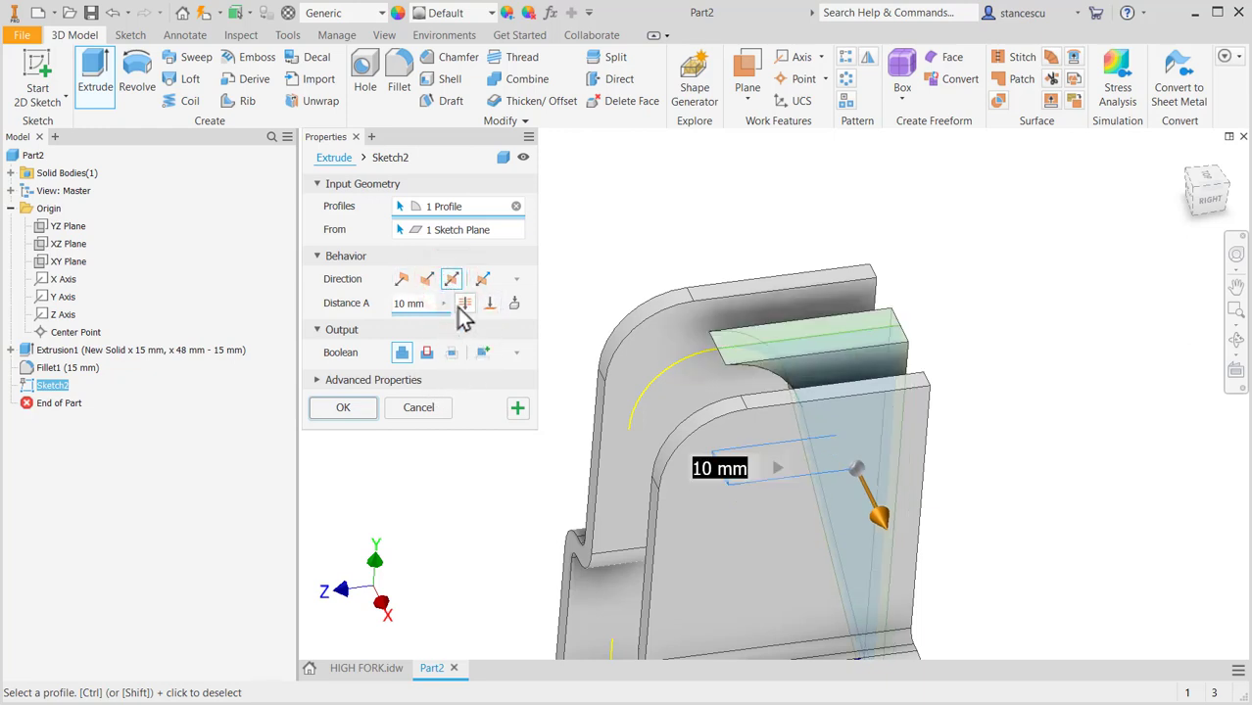
{"action": "left_click", "coordinate": [463, 304]}
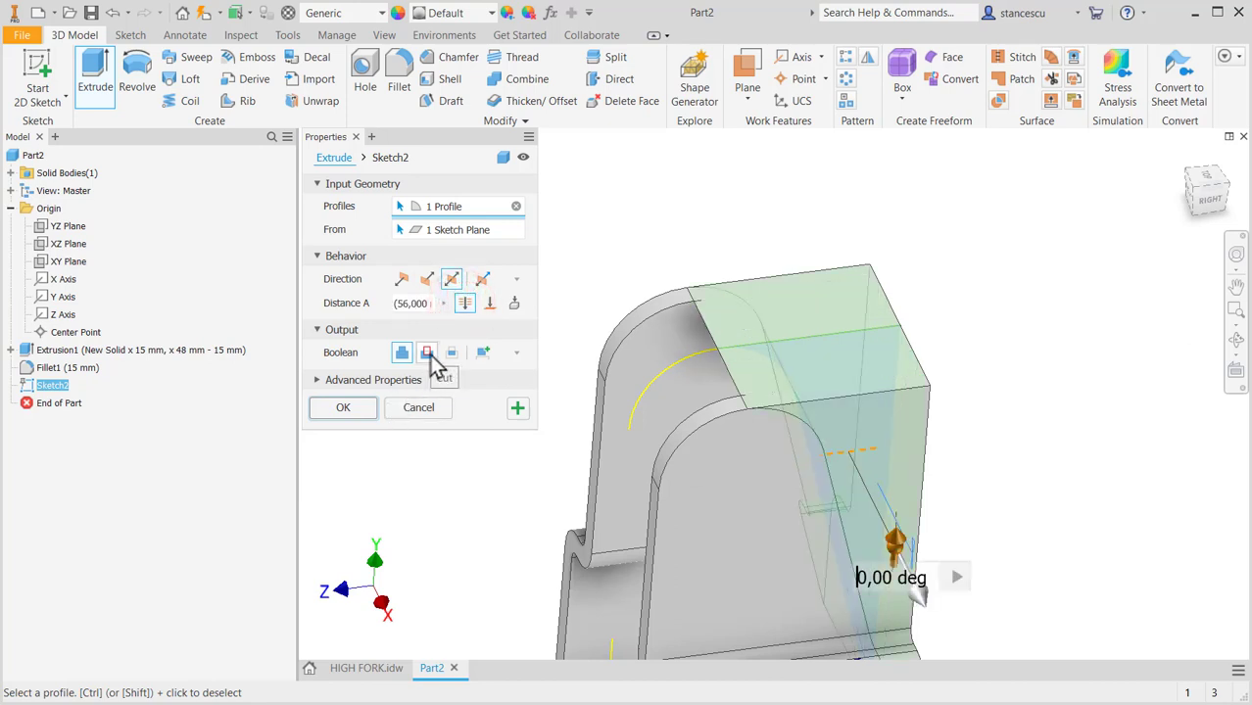
{"action": "left_click", "coordinate": [428, 354]}
{"action": "left_click", "coordinate": [345, 405]}
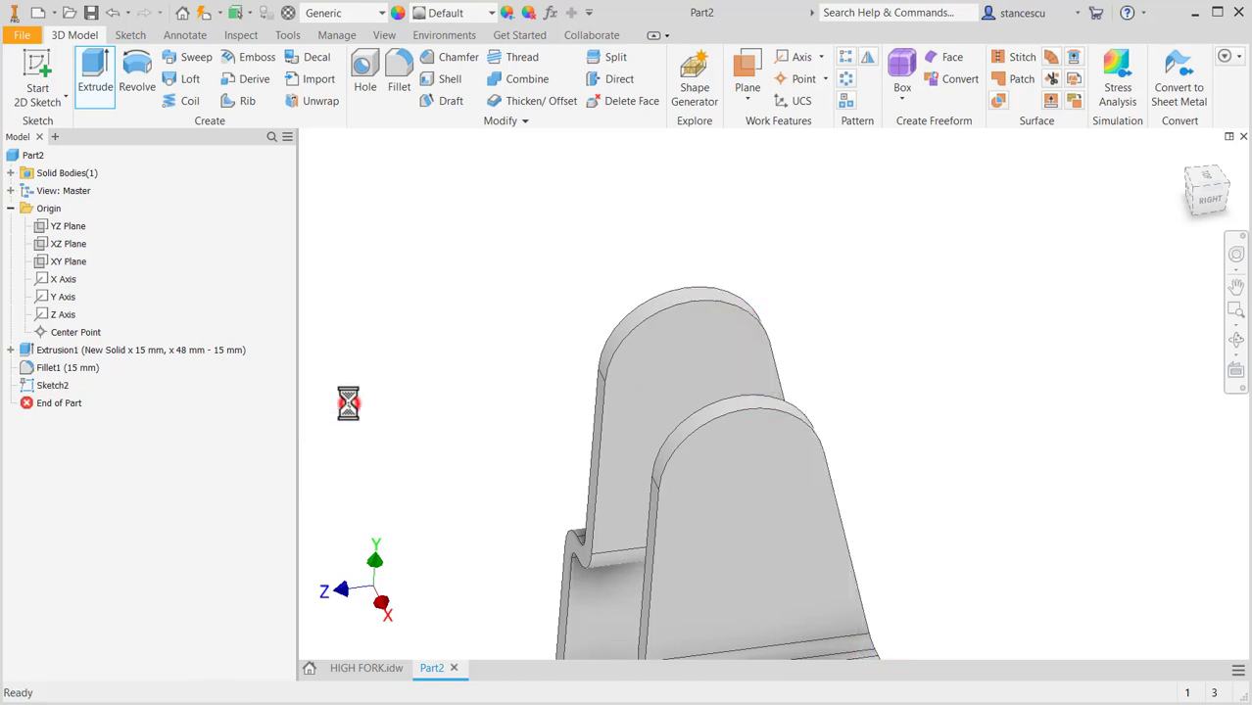
{"action": "middle_click_drag", "start_coordinate": [461, 410], "coordinate": [497, 338], "text": "shift"}
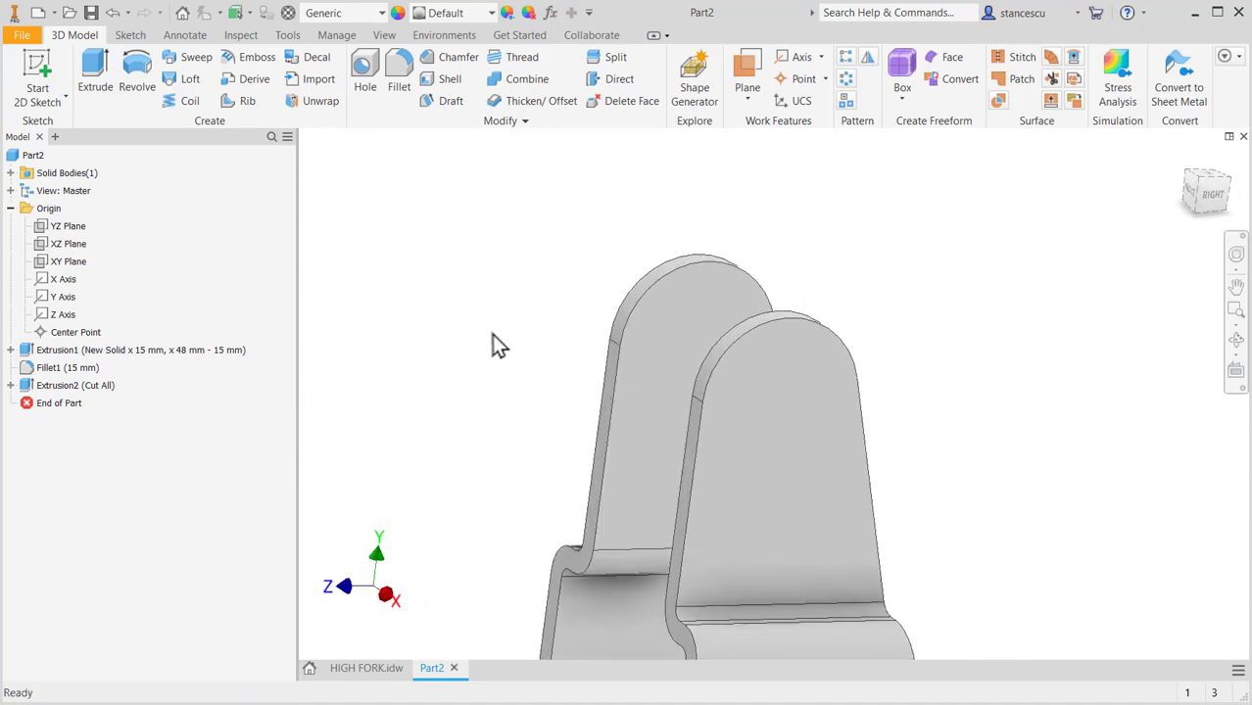
{"action": "key", "text": "F6"}
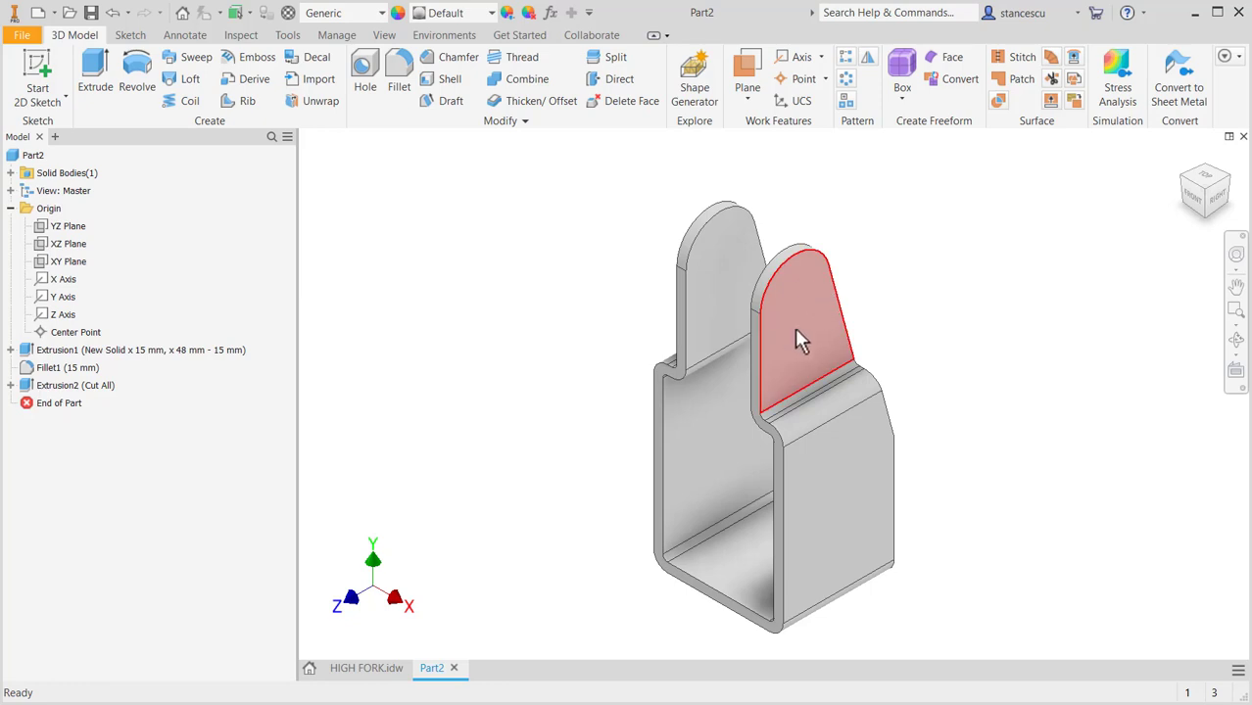
{"action": "left_click", "coordinate": [382, 669]}
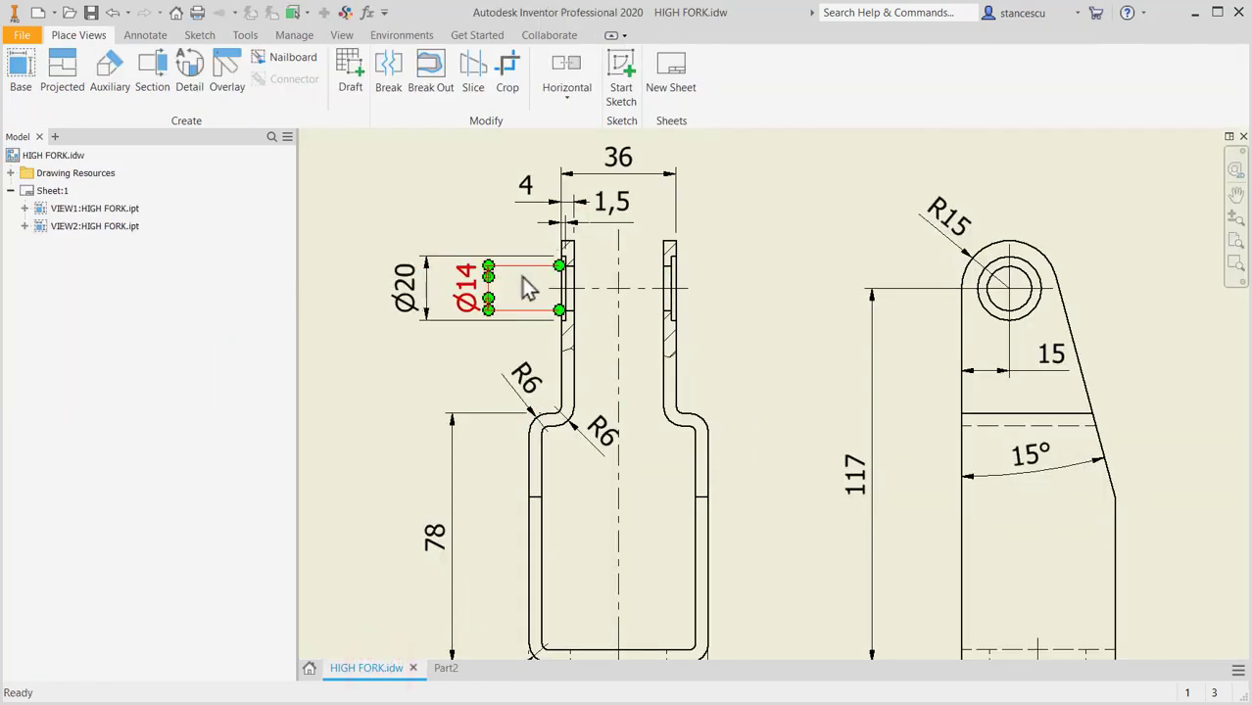
{"action": "scroll", "coordinate": [559, 298], "scroll_direction": "down", "scroll_amount": 5}
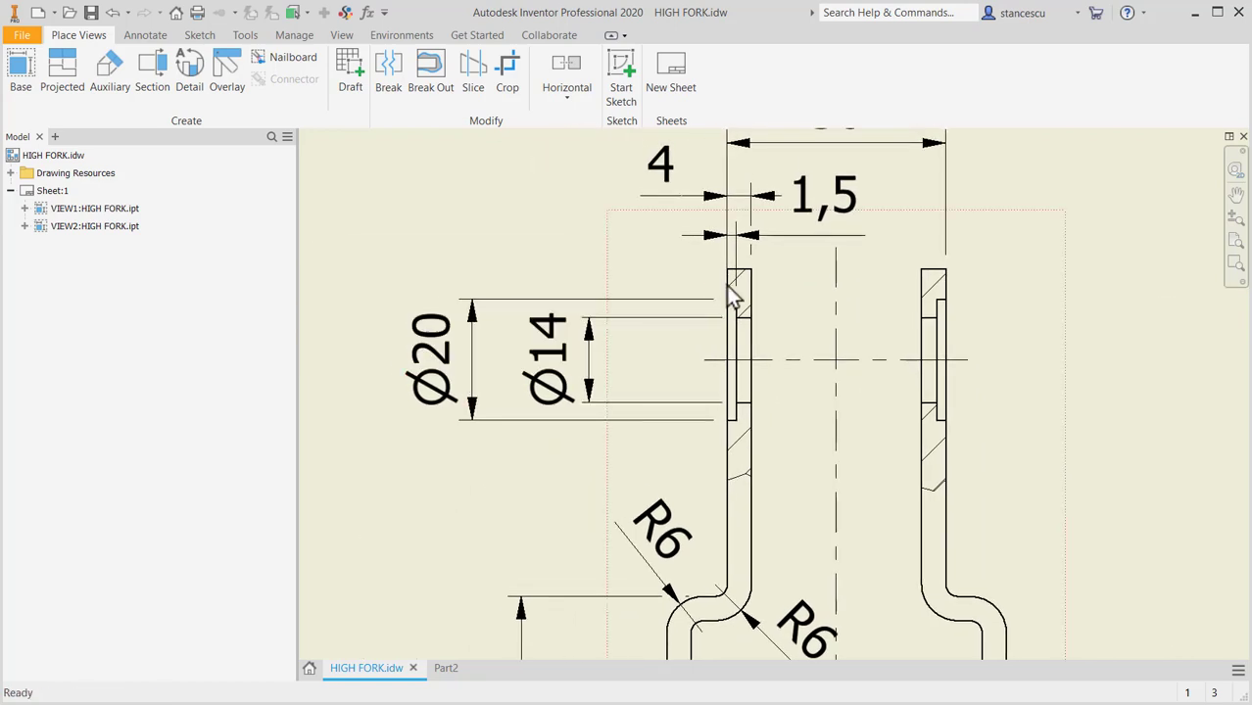
{"action": "left_click", "coordinate": [437, 363]}
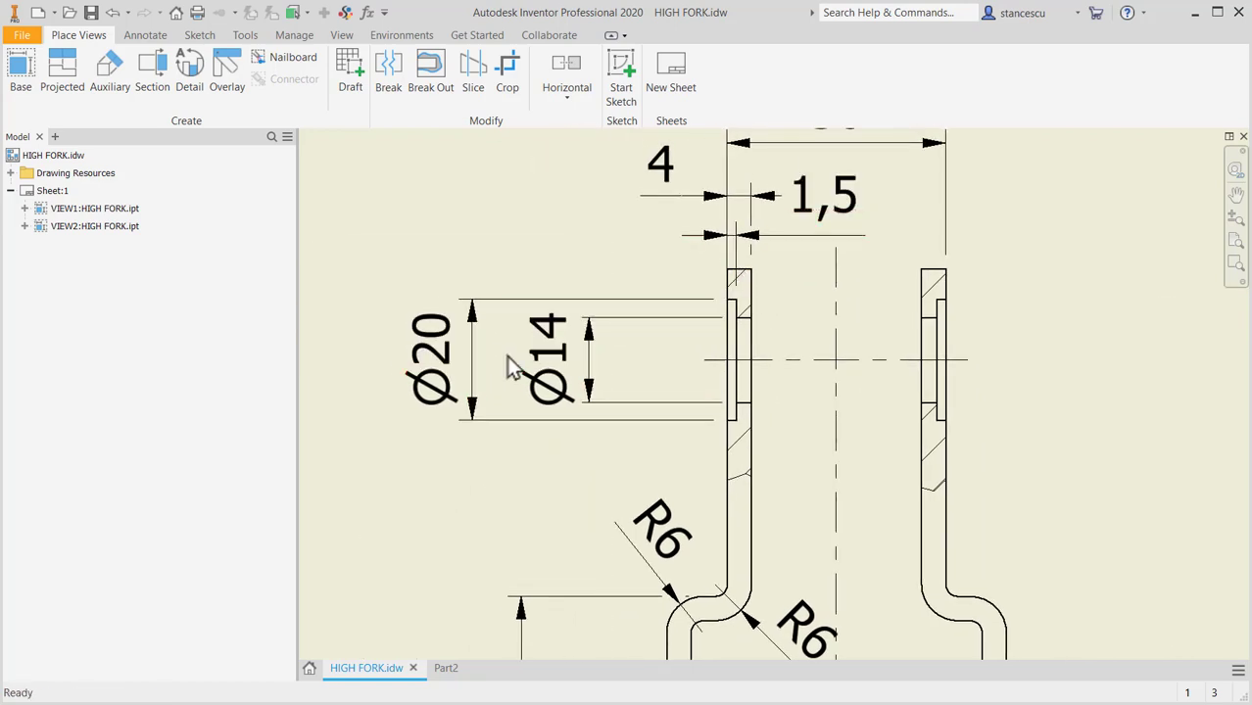
{"action": "left_click", "coordinate": [549, 367]}
{"action": "key", "text": "Escape"}
{"action": "left_click", "coordinate": [748, 239]}
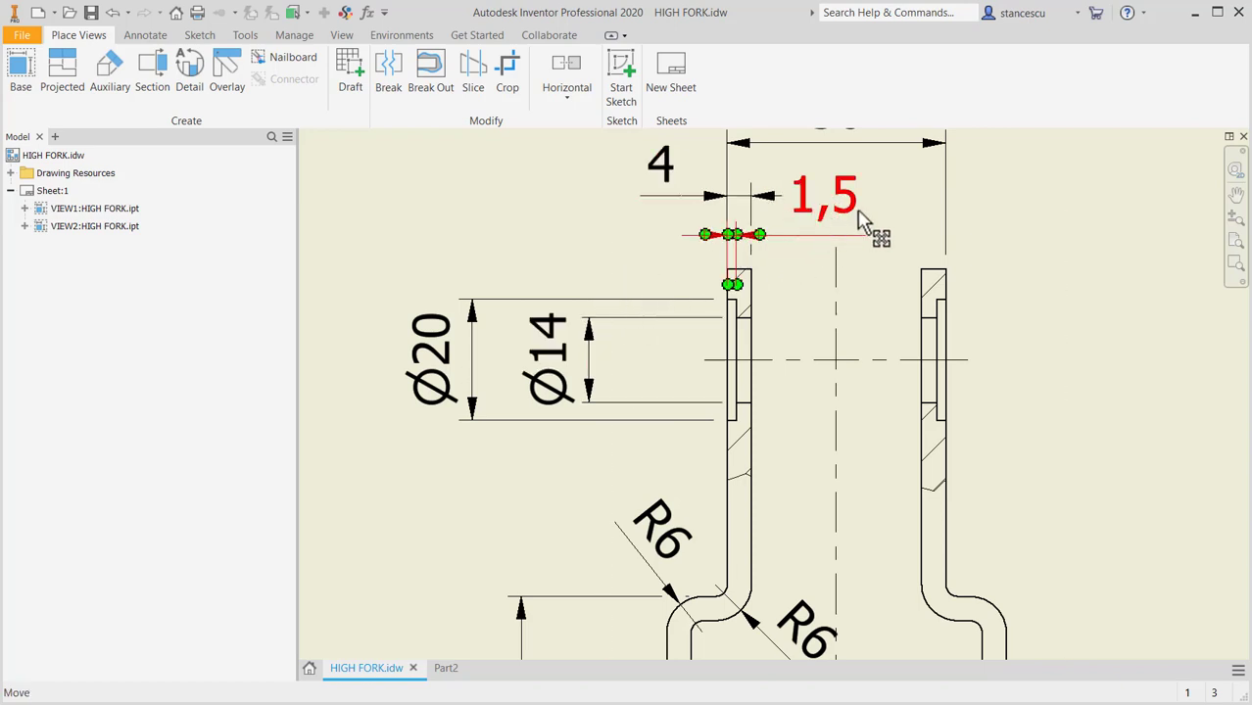
{"action": "key", "text": "Escape"}
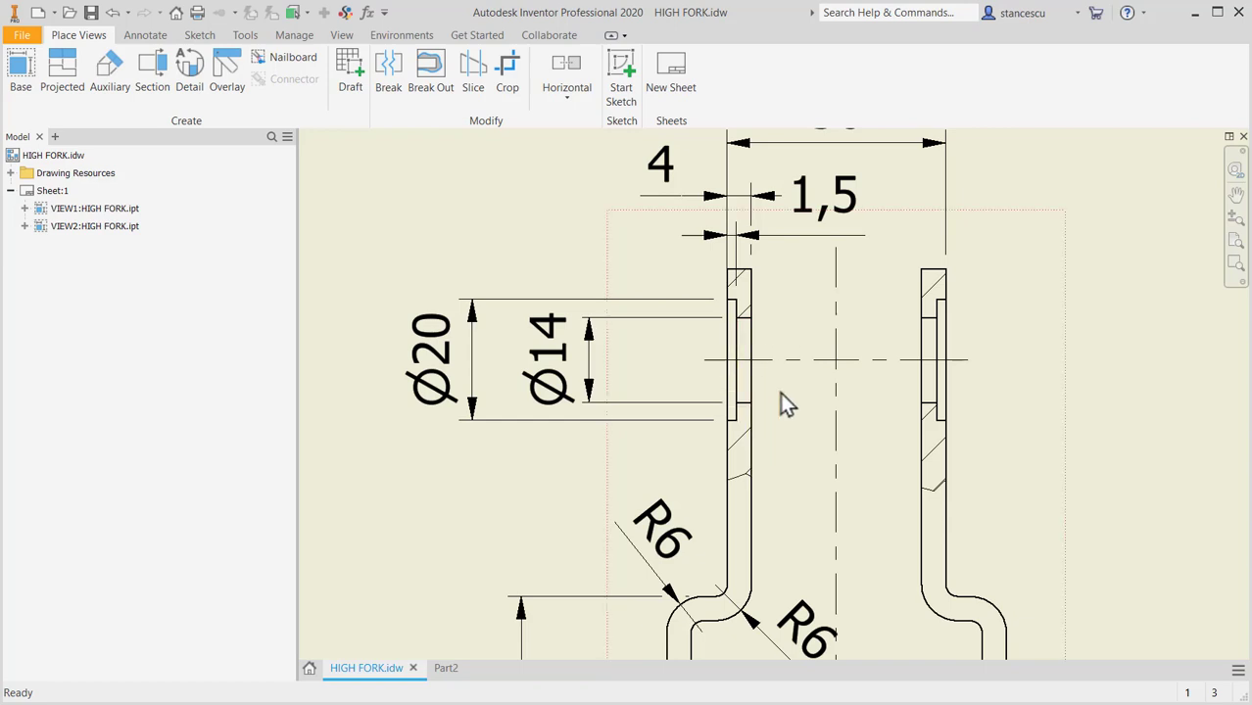
Step: Place a hole centred on the front prong's rounded top with a 20 mm spotface and 14 mm diameter
{"action": "left_click", "coordinate": [446, 670]}
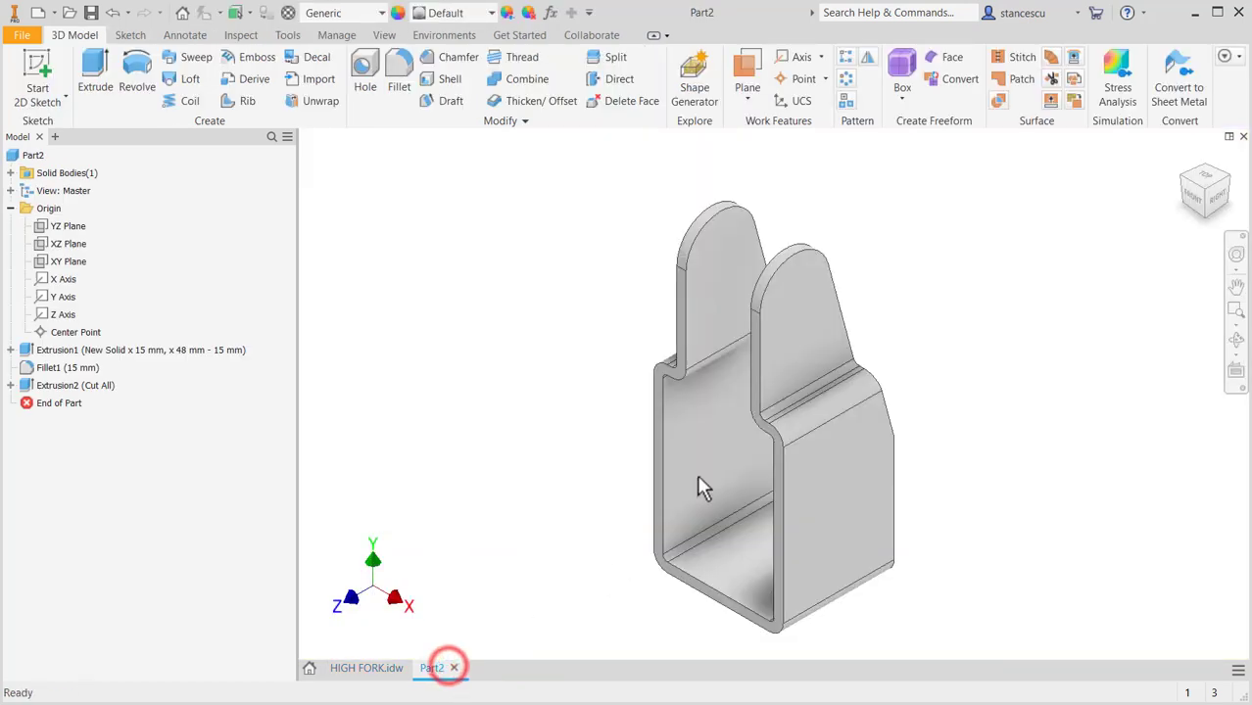
{"action": "left_click", "coordinate": [369, 101]}
{"action": "left_click", "coordinate": [801, 324]}
{"action": "left_click", "coordinate": [848, 257]}
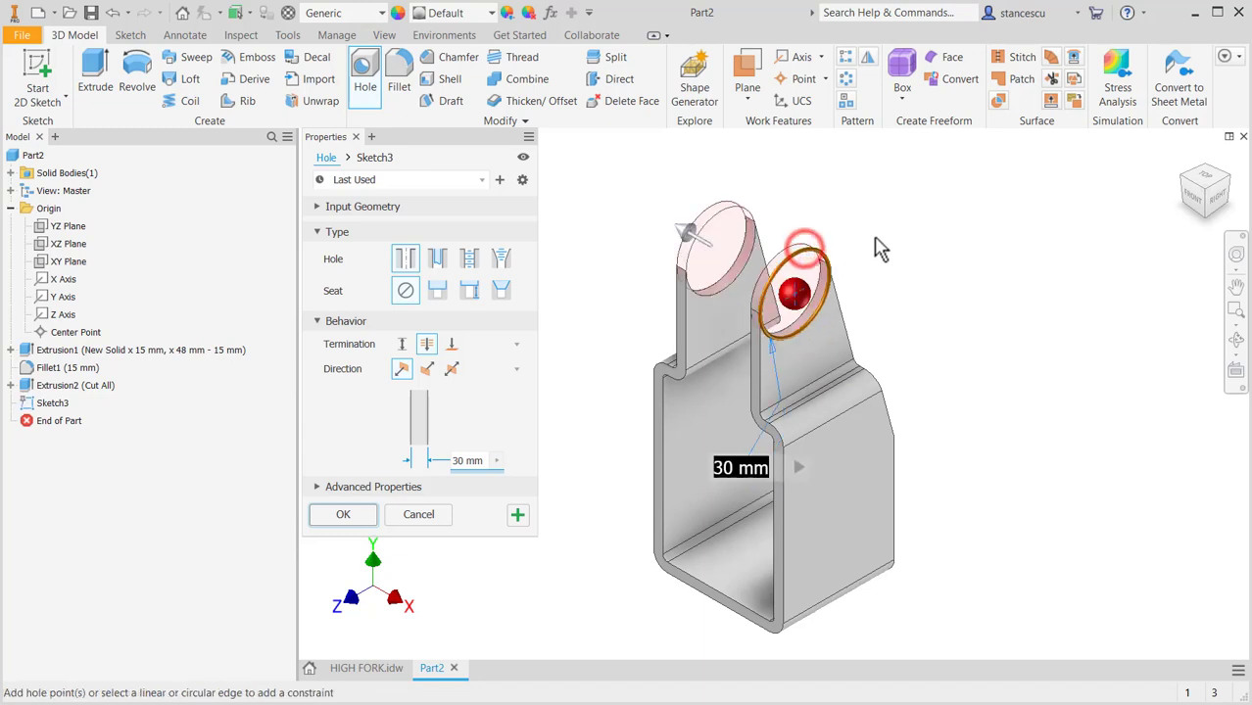
{"action": "left_click", "coordinate": [471, 297]}
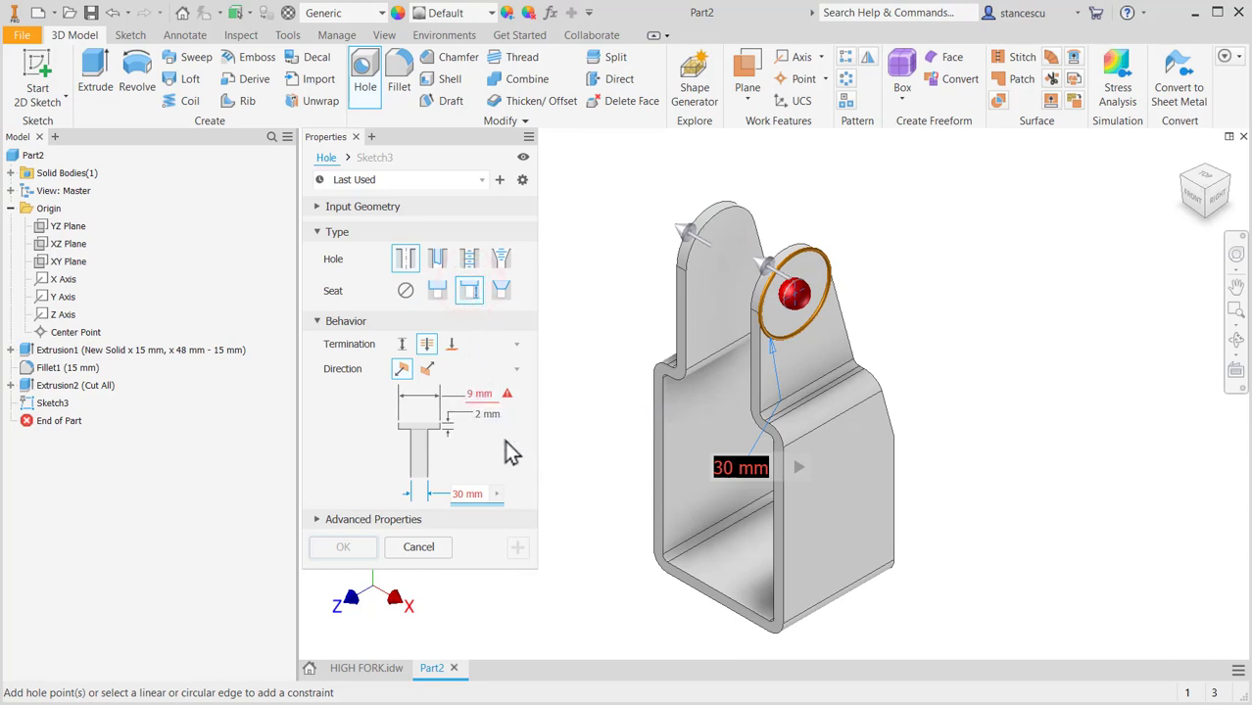
{"action": "key", "text": "Tab"}
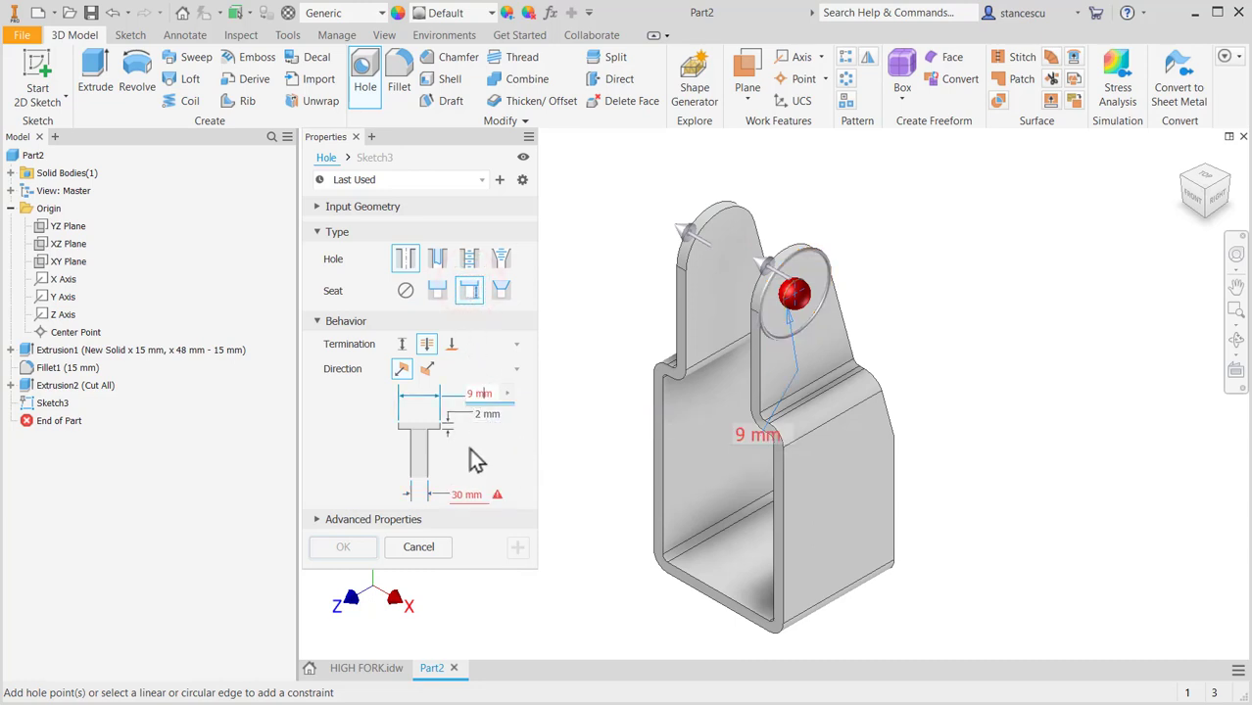
{"action": "left_click", "coordinate": [490, 399]}
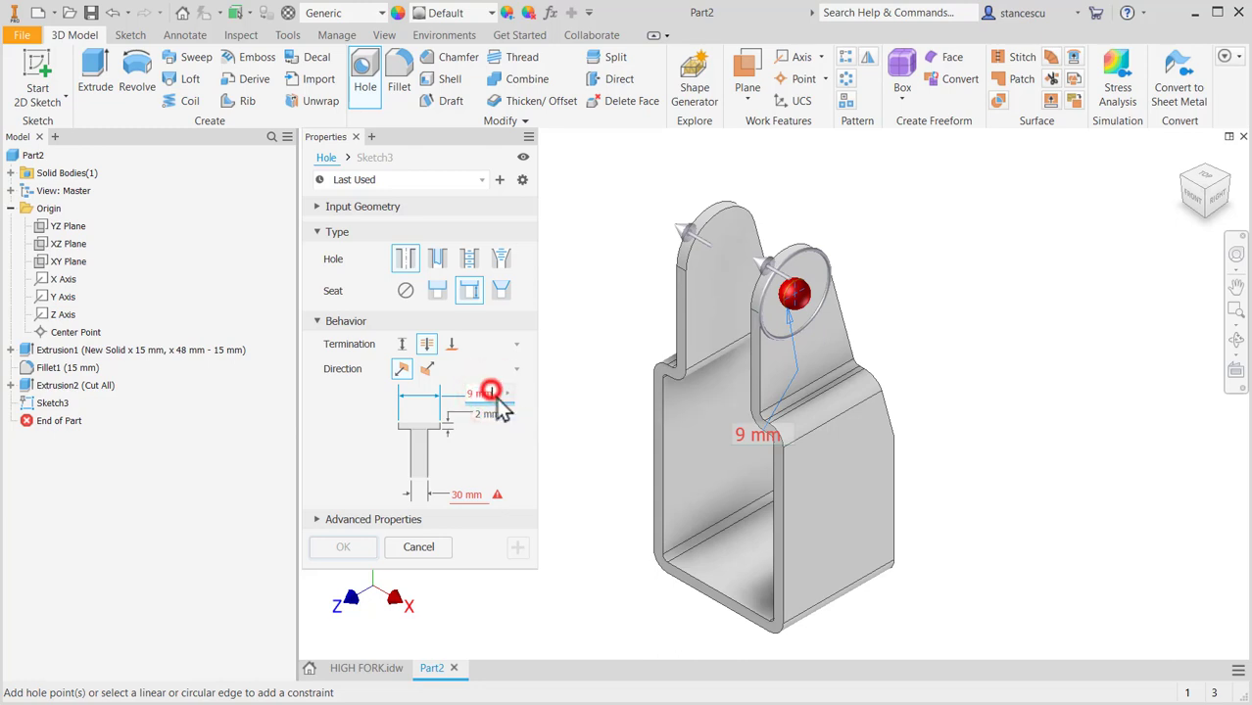
{"action": "left_click", "coordinate": [495, 396]}
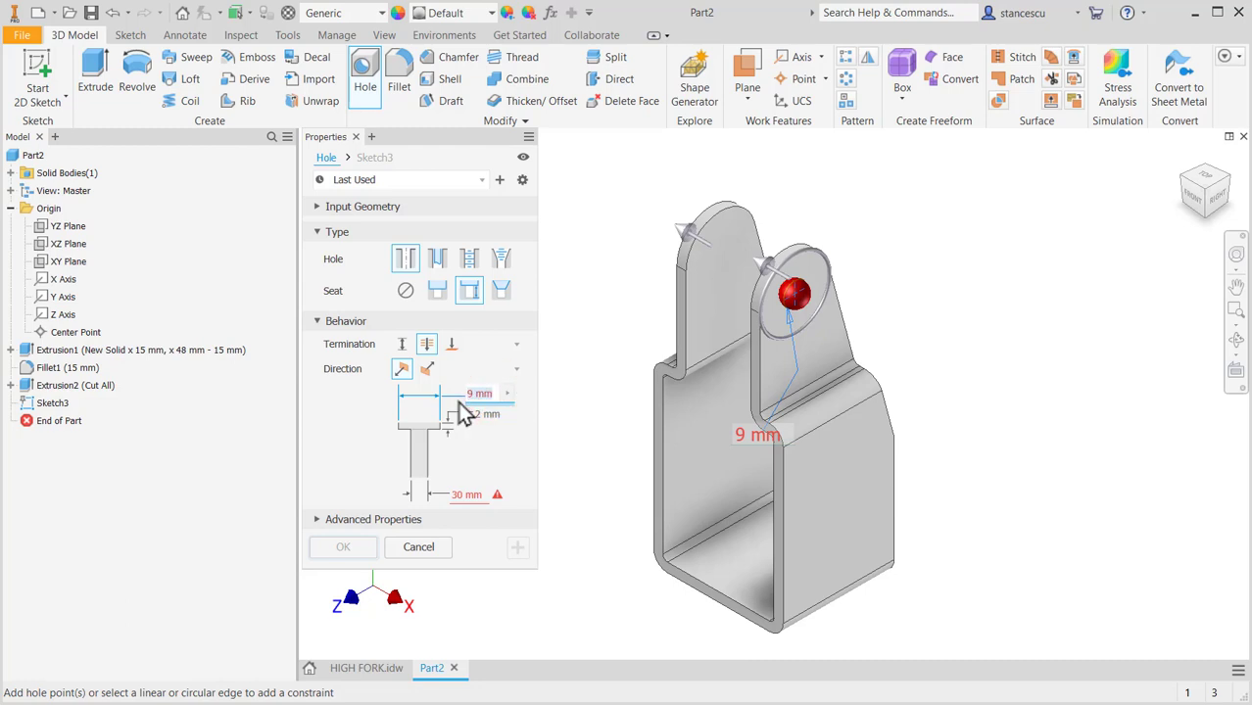
{"action": "left_click", "coordinate": [470, 494]}
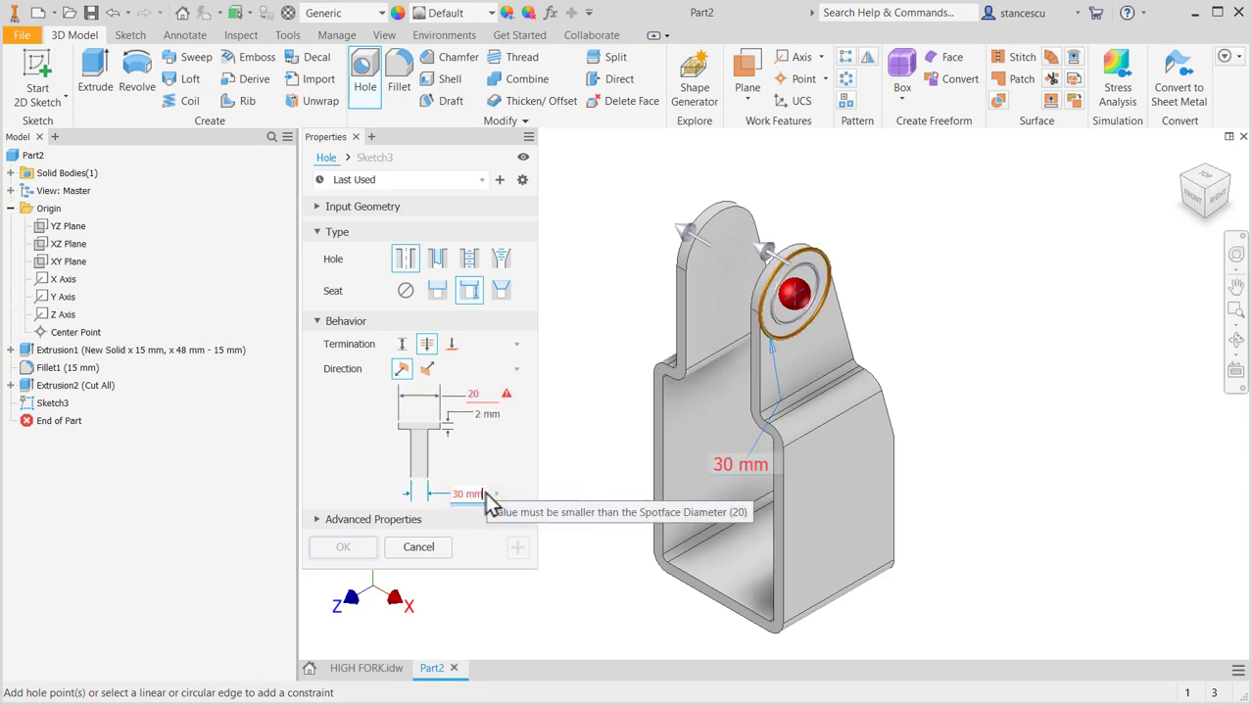
{"action": "left_click", "coordinate": [480, 495]}
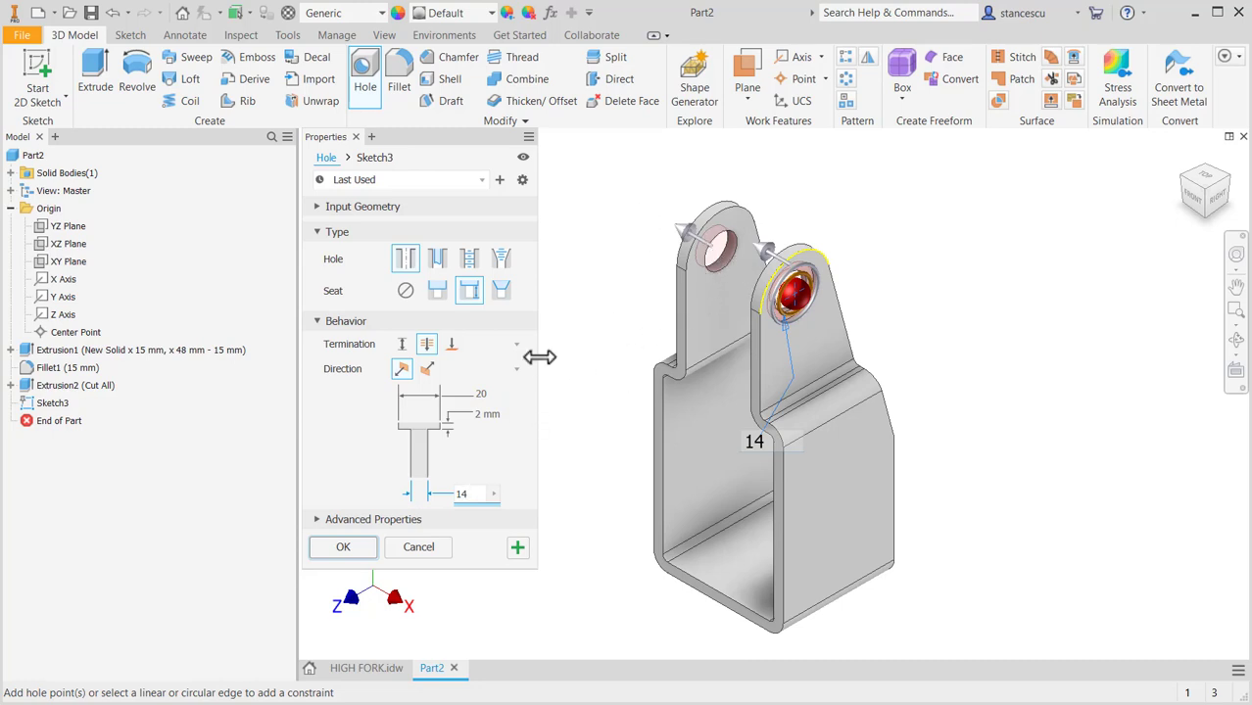
Step: Terminate the hole at the lug's inner face
{"action": "left_click", "coordinate": [452, 346]}
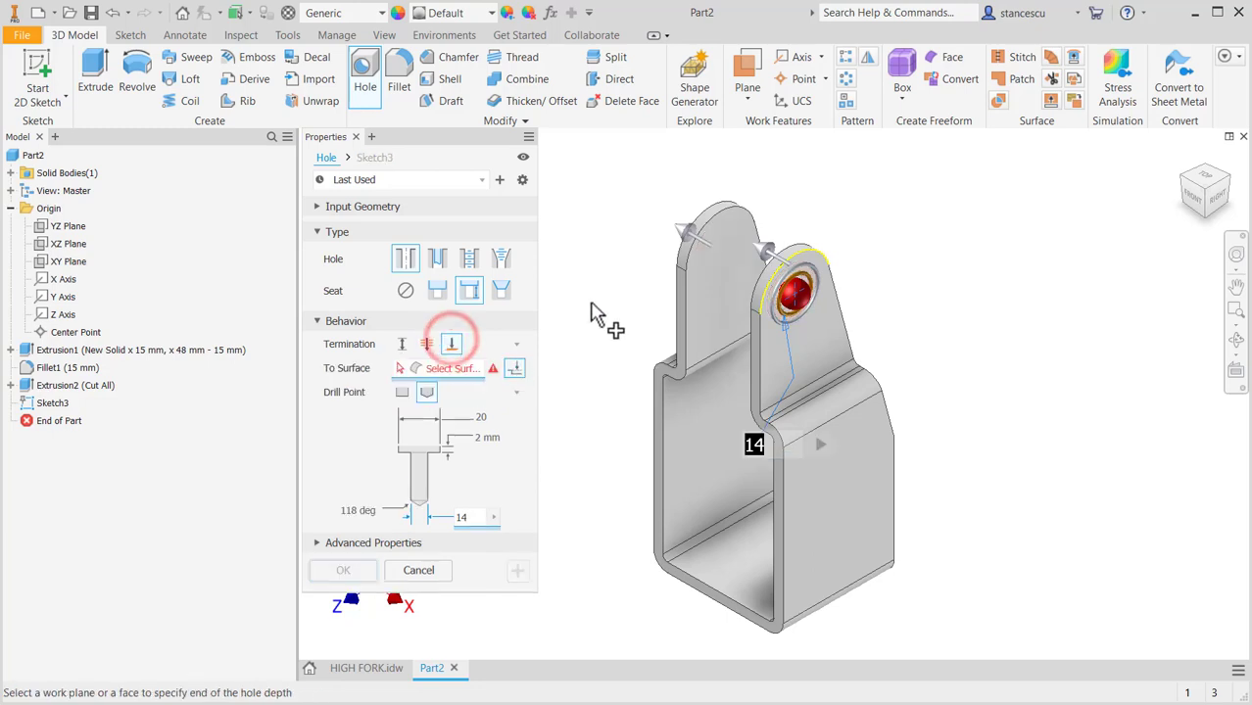
{"action": "middle_click_drag", "start_coordinate": [600, 316], "coordinate": [671, 330], "text": "shift"}
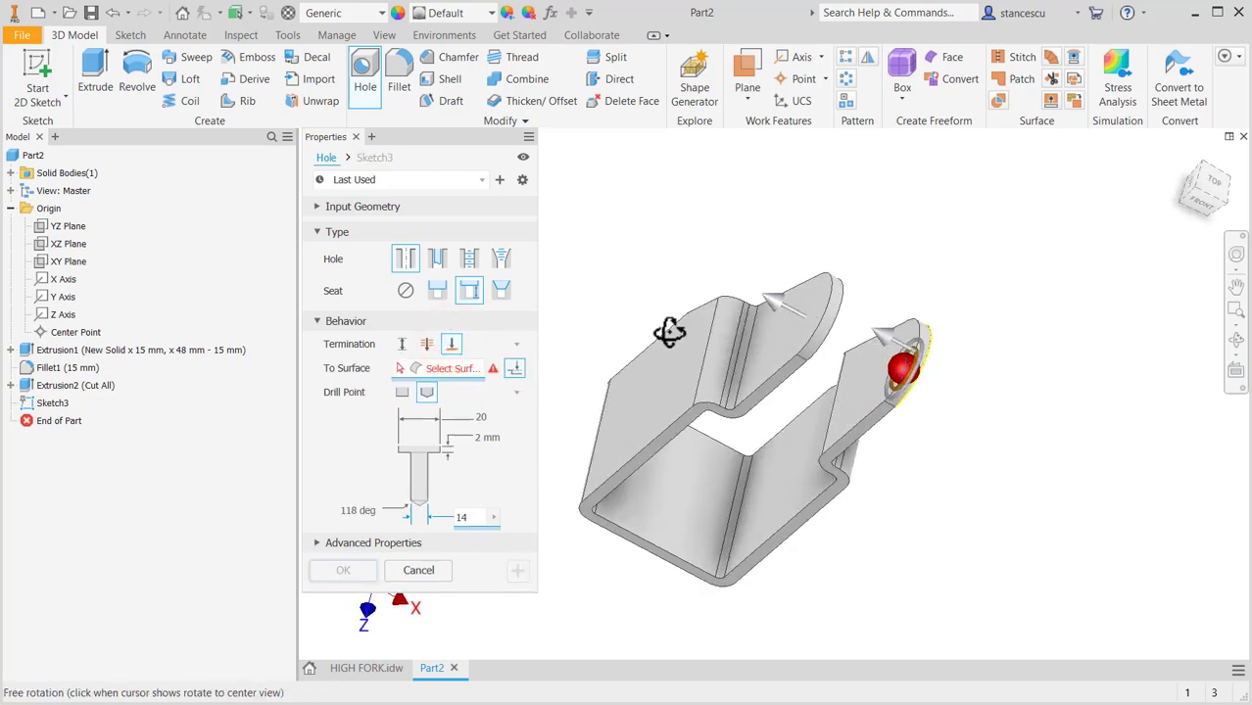
{"action": "left_click", "coordinate": [851, 382]}
{"action": "middle_click_drag", "start_coordinate": [1023, 469], "coordinate": [911, 456], "text": "shift"}
Step: Finish the spotfaced hole, then mirror Hole1 about the YZ Plane onto the other lug
{"action": "left_click", "coordinate": [344, 573]}
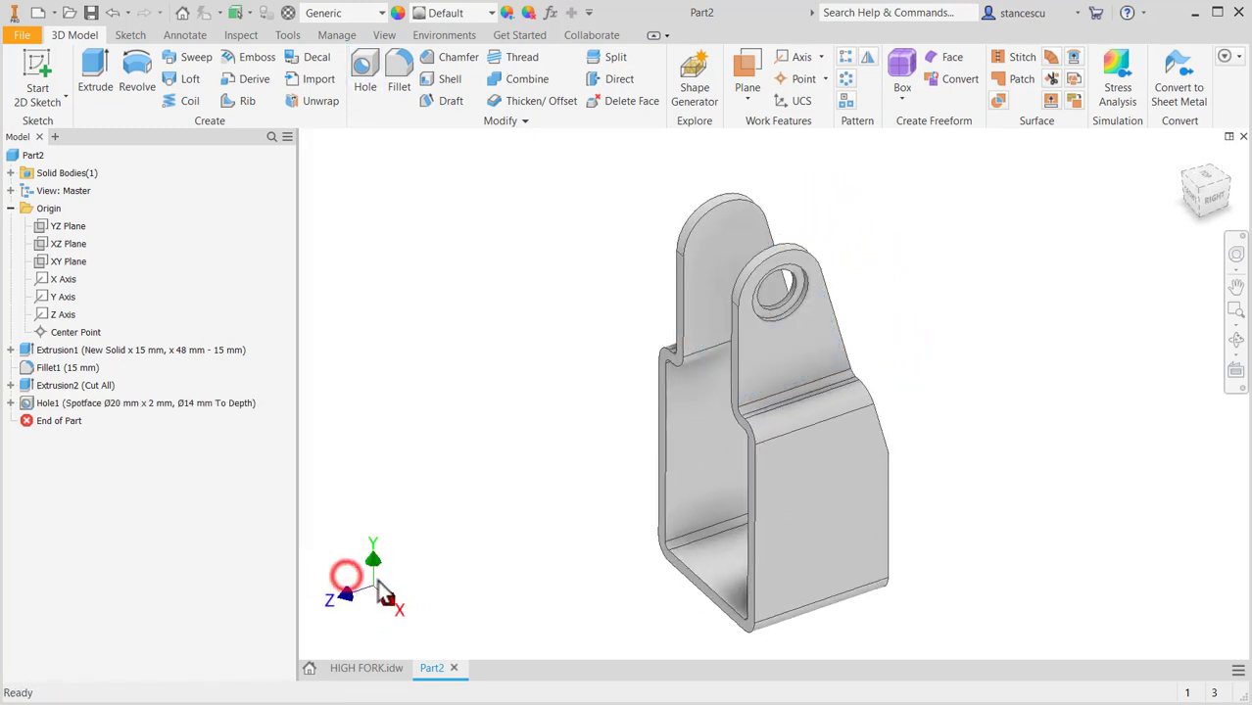
{"action": "middle_click_drag", "start_coordinate": [800, 330], "coordinate": [883, 344], "text": "shift"}
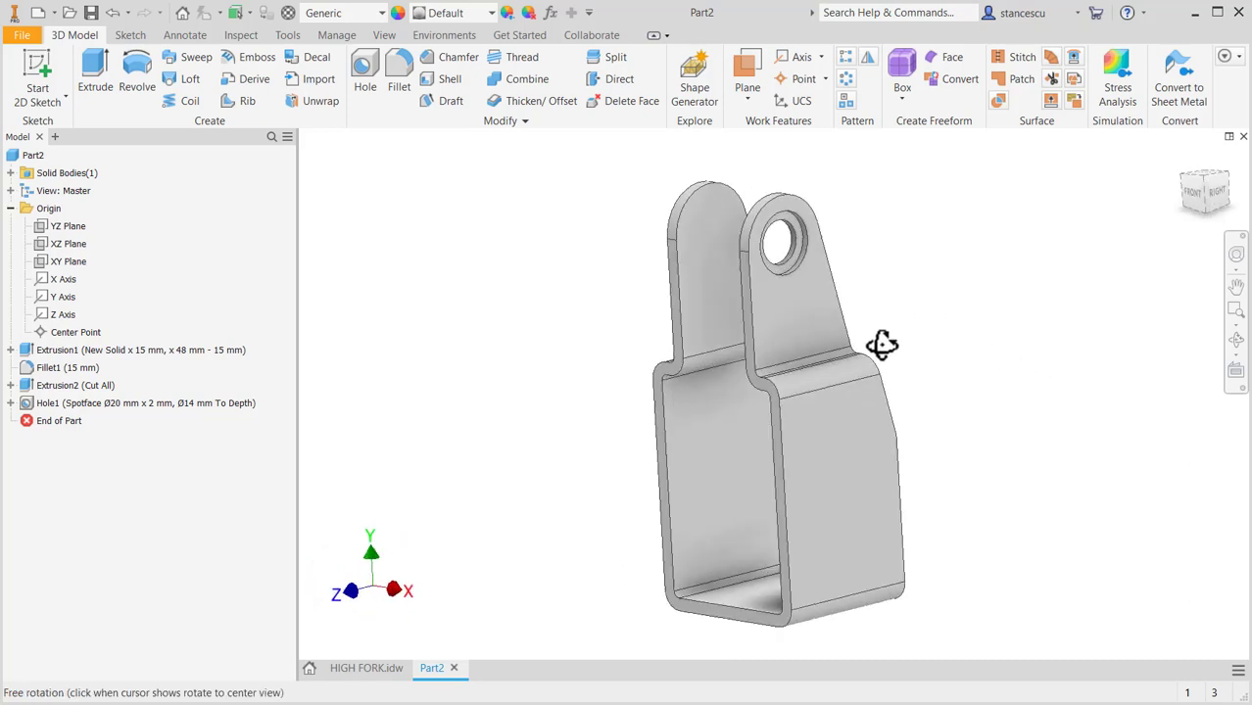
{"action": "left_click", "coordinate": [868, 58]}
{"action": "left_click", "coordinate": [58, 402]}
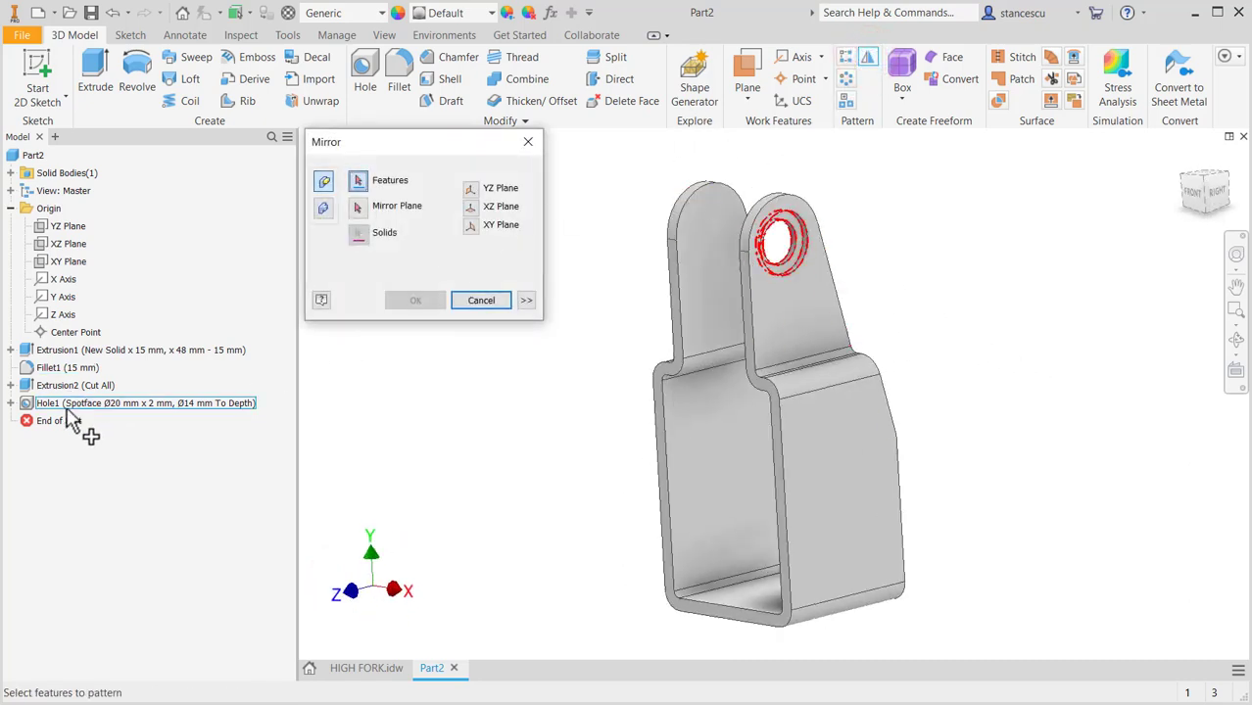
{"action": "left_click", "coordinate": [63, 406]}
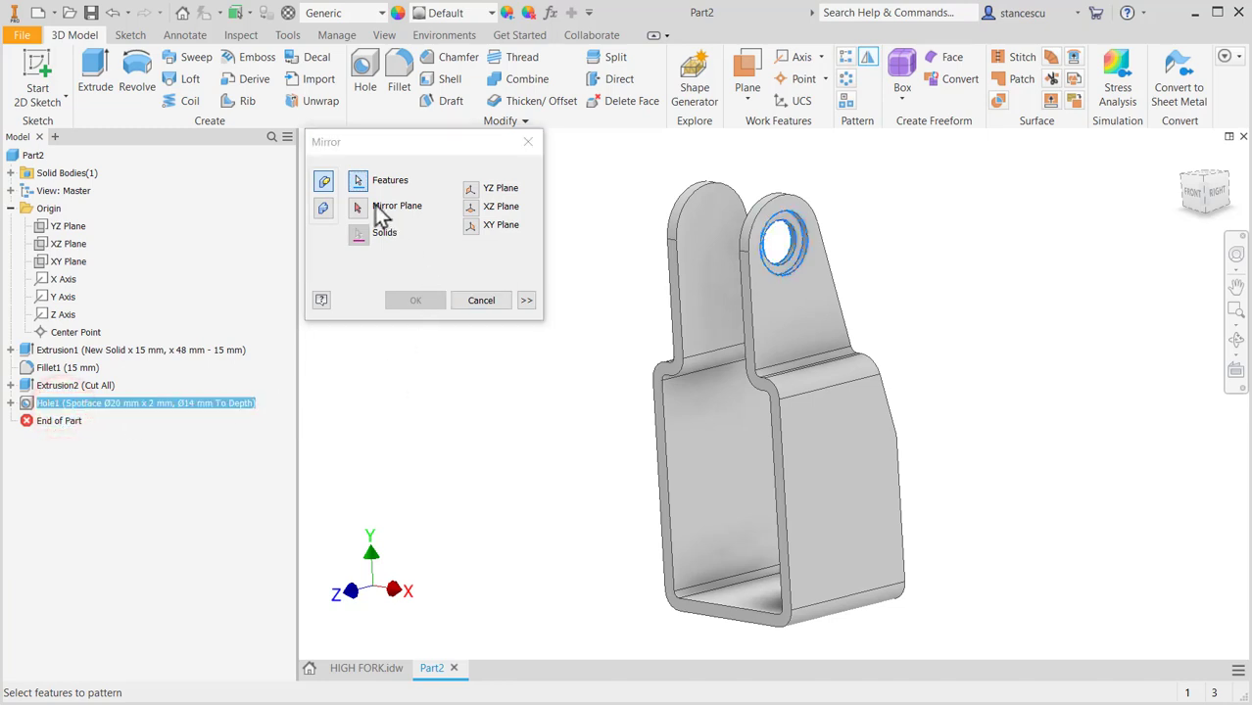
{"action": "left_click", "coordinate": [360, 209]}
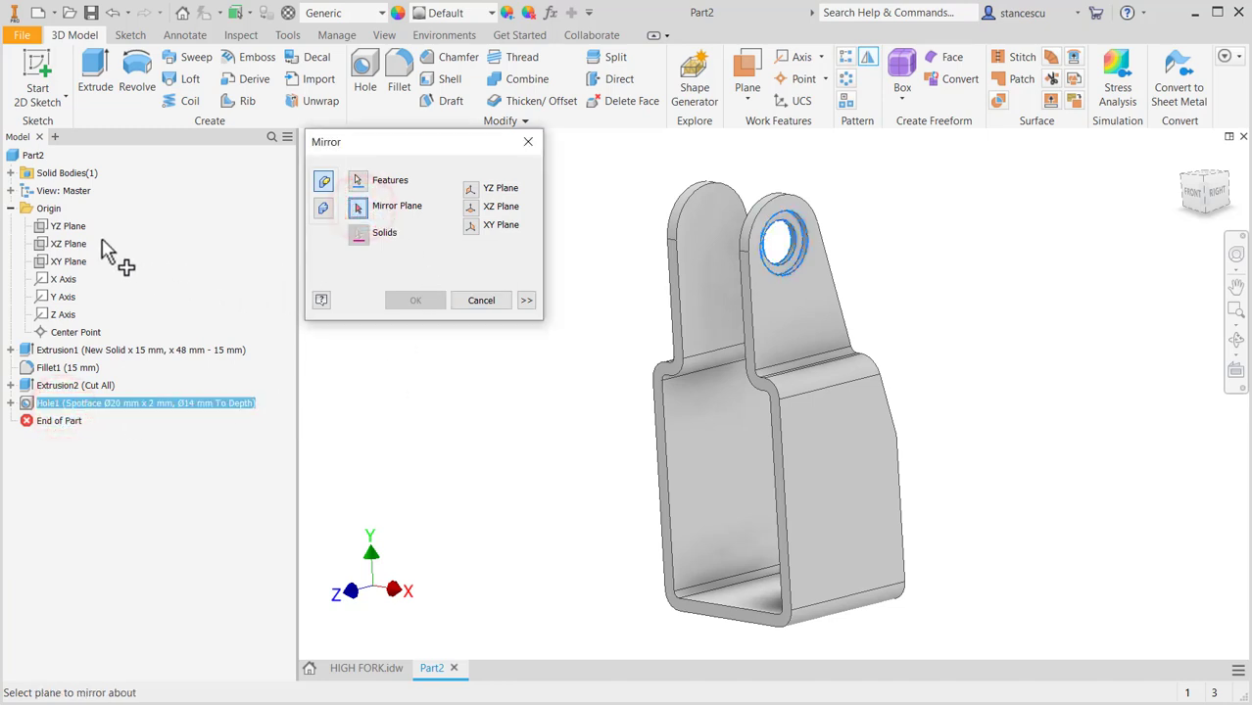
{"action": "left_click", "coordinate": [63, 227]}
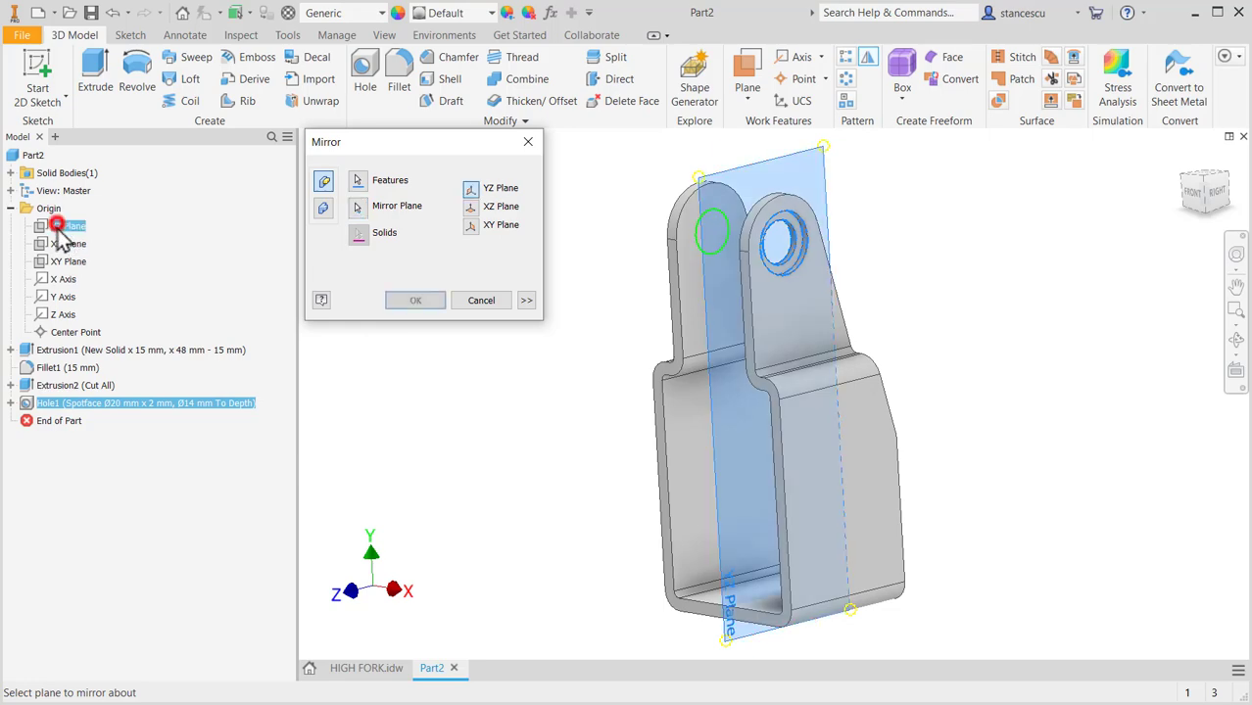
{"action": "left_click", "coordinate": [411, 300]}
{"action": "middle_click_drag", "start_coordinate": [555, 300], "coordinate": [603, 307], "text": "shift"}
{"action": "left_click", "coordinate": [365, 668]}
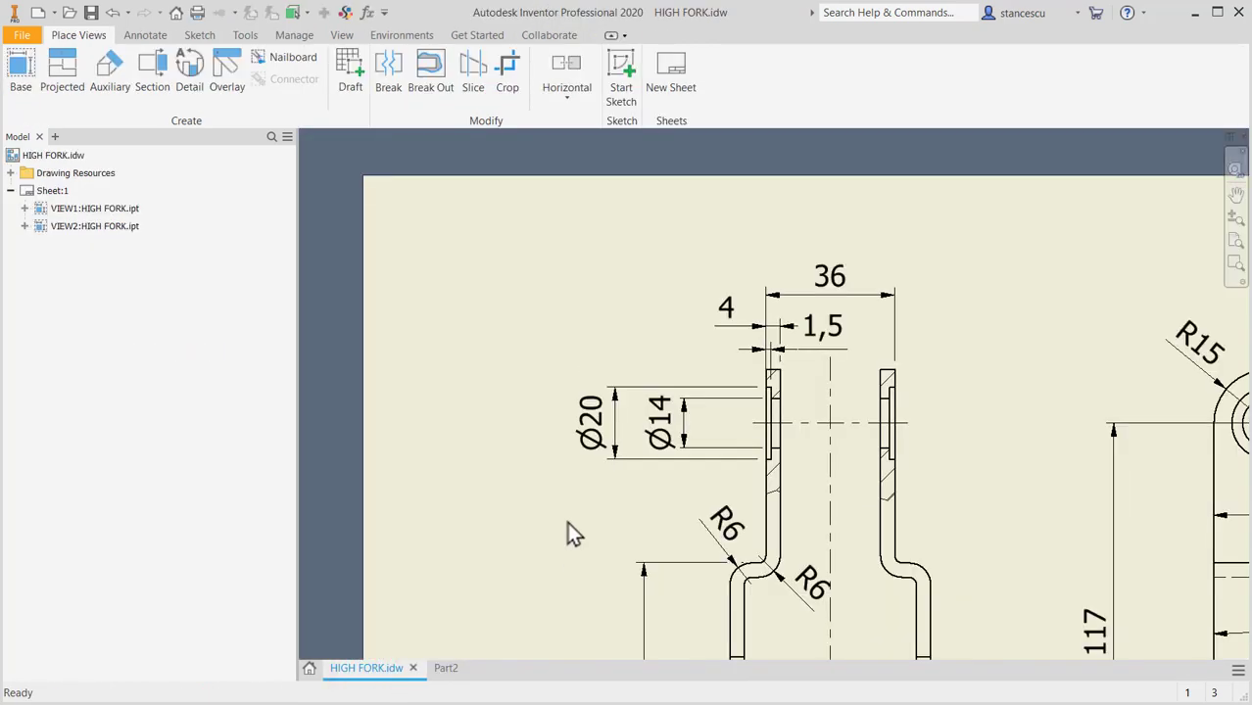
{"action": "key", "text": "F6"}
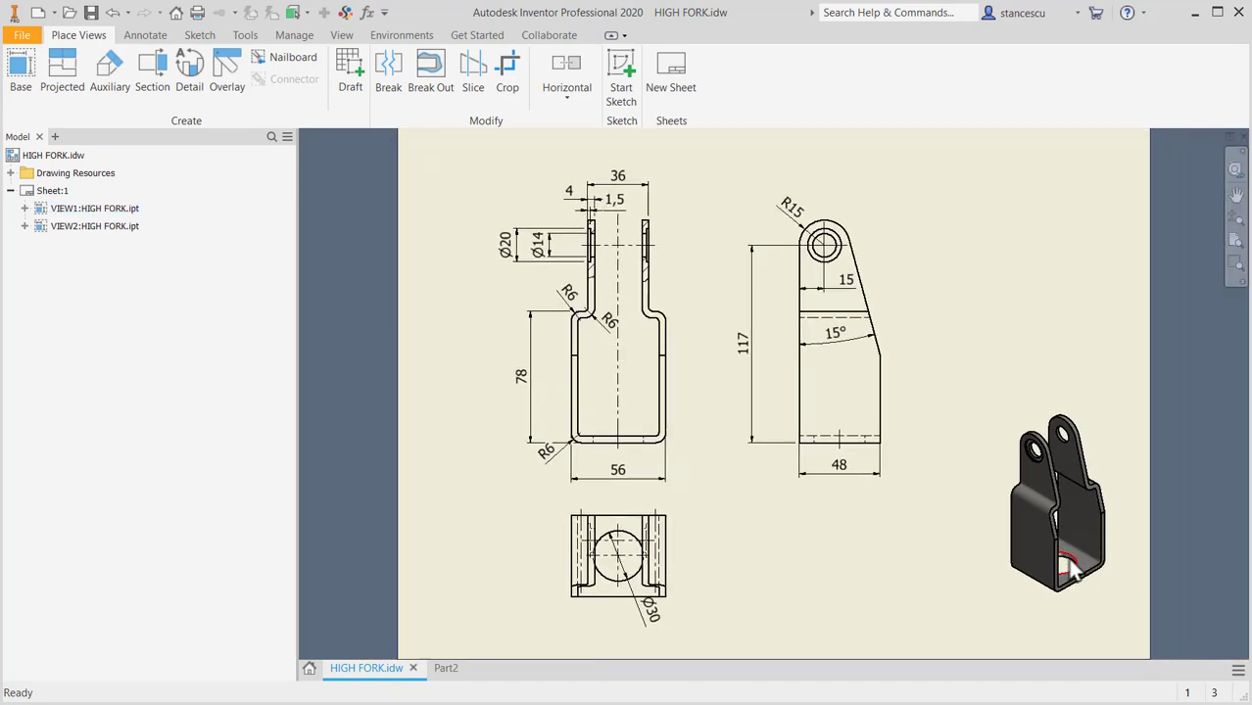
{"action": "scroll", "coordinate": [627, 554], "scroll_direction": "up", "scroll_amount": 3}
{"action": "middle_click_drag", "start_coordinate": [734, 554], "coordinate": [786, 470]}
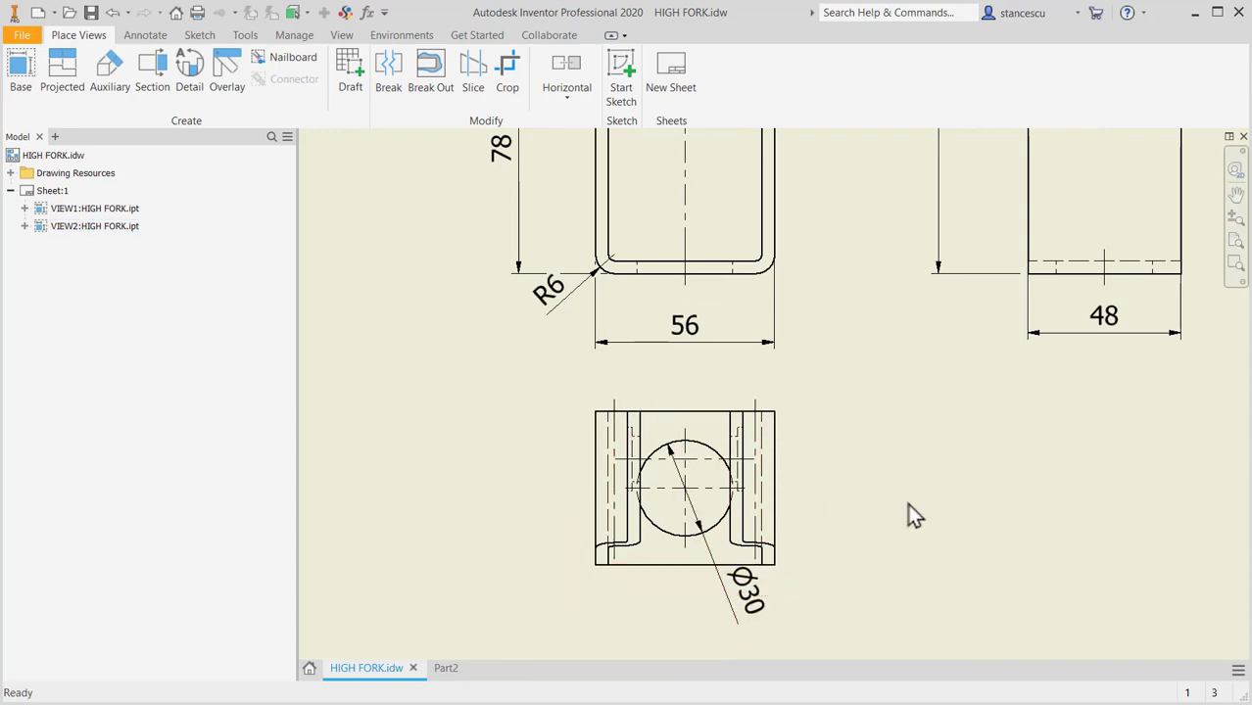
{"action": "scroll", "coordinate": [894, 419], "scroll_direction": "down", "scroll_amount": 3}
{"action": "middle_click_drag", "start_coordinate": [894, 419], "coordinate": [878, 540]}
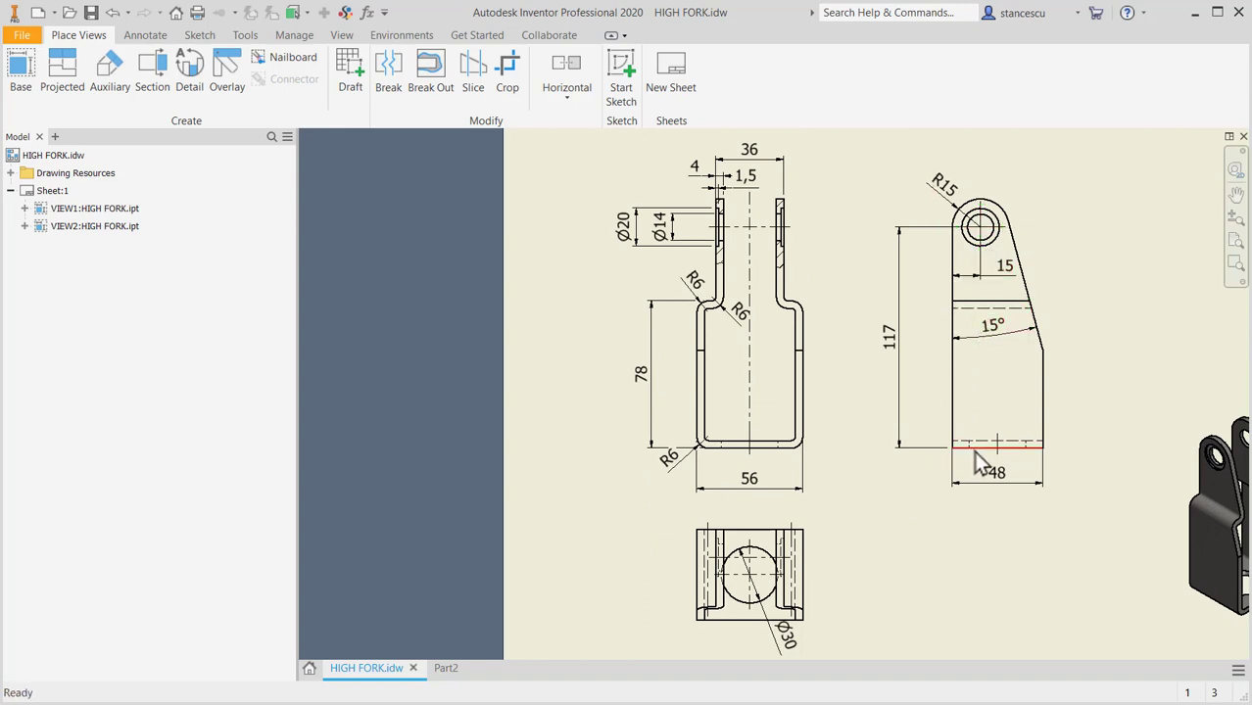
{"action": "left_click", "coordinate": [440, 669]}
Step: On the bottom face, start Sketch4, draw a corner-to-corner diagonal line and place a point at its midpoint
{"action": "left_click", "coordinate": [783, 555]}
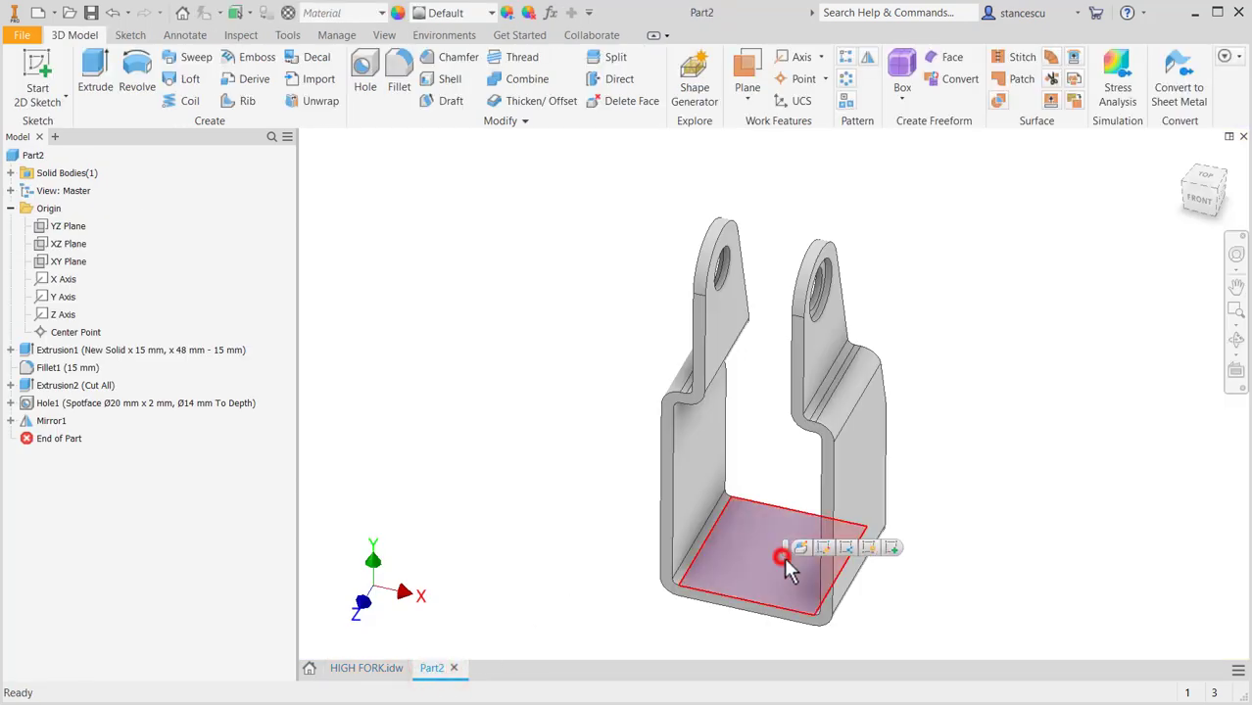
{"action": "left_click", "coordinate": [889, 548]}
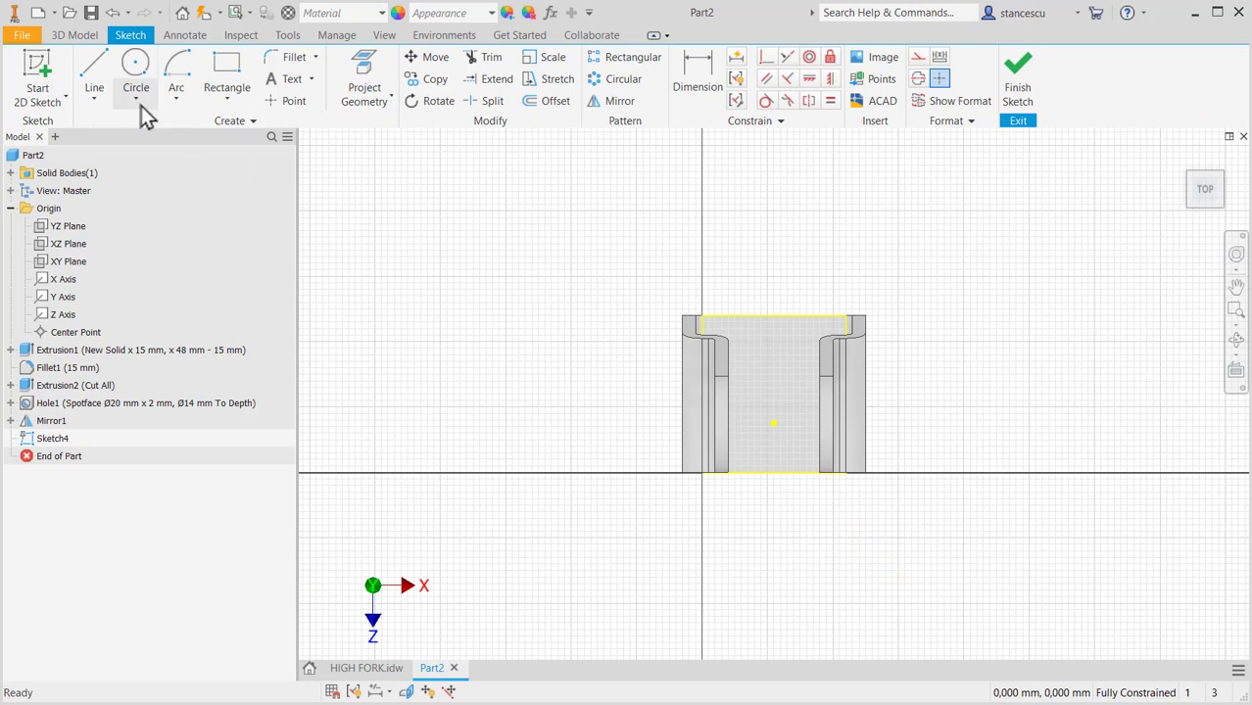
{"action": "left_click", "coordinate": [94, 74]}
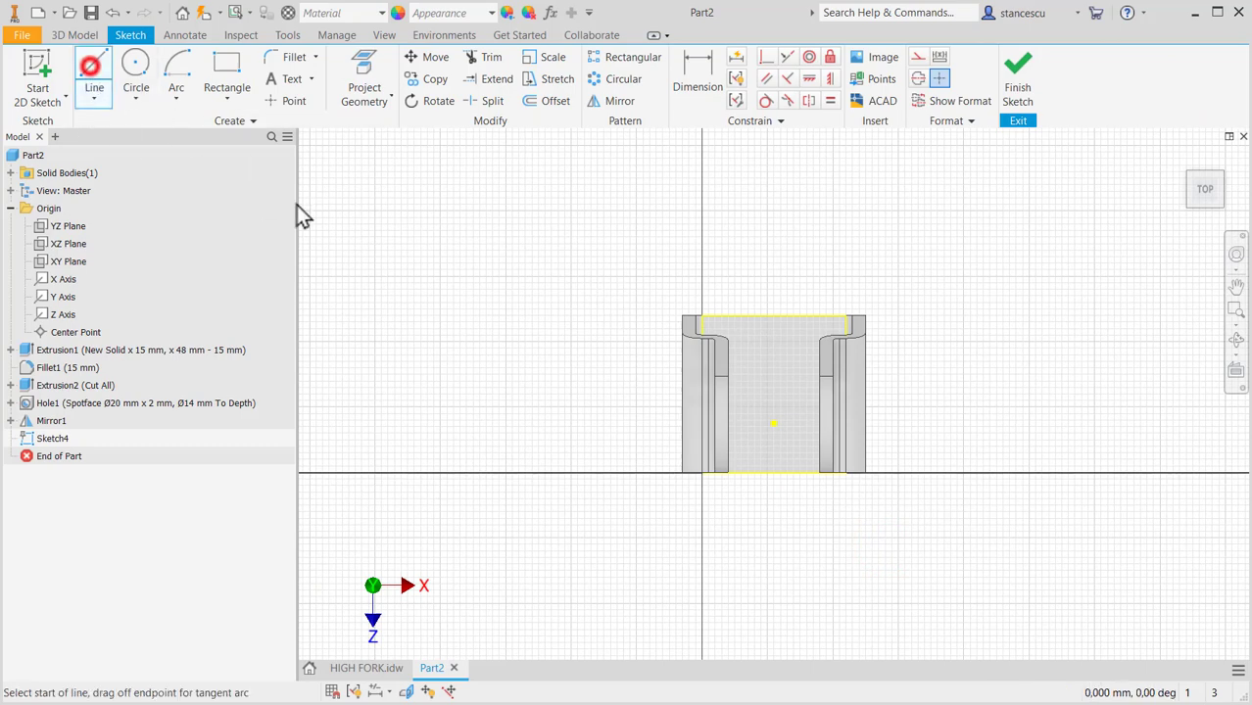
{"action": "left_click", "coordinate": [703, 315]}
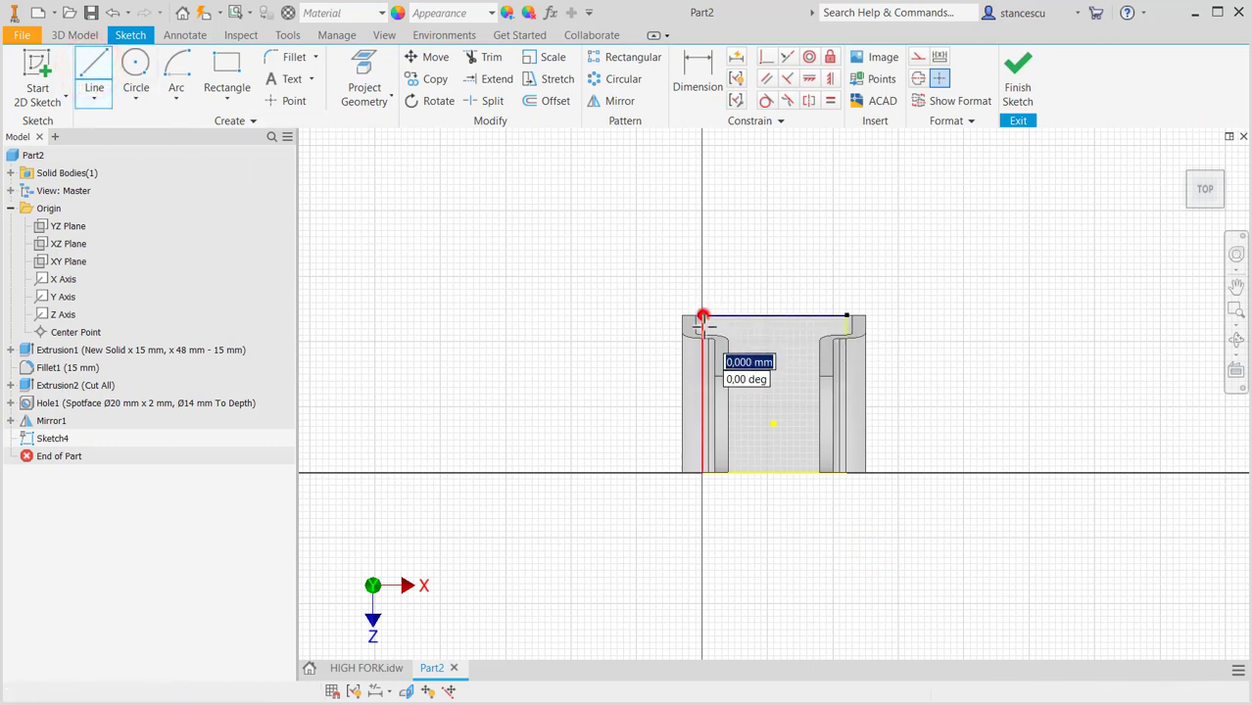
{"action": "left_click", "coordinate": [850, 476]}
{"action": "mouse_move", "coordinate": [794, 531]}
{"action": "middle_mouse_down", "text": "shift"}
{"action": "mouse_move", "coordinate": [833, 490]}
{"action": "mouse_move", "coordinate": [779, 500]}
{"action": "mouse_move", "coordinate": [785, 509]}
{"action": "middle_mouse_up", "text": "shift"}
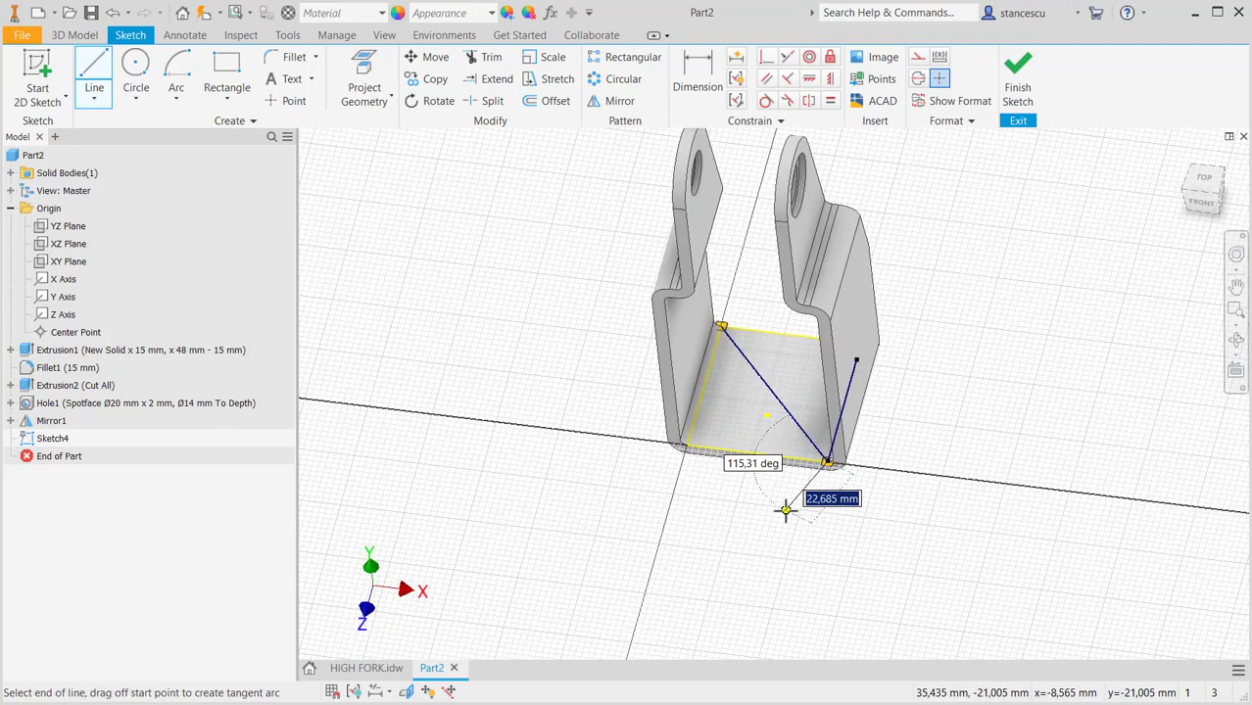
{"action": "key", "text": "Escape"}
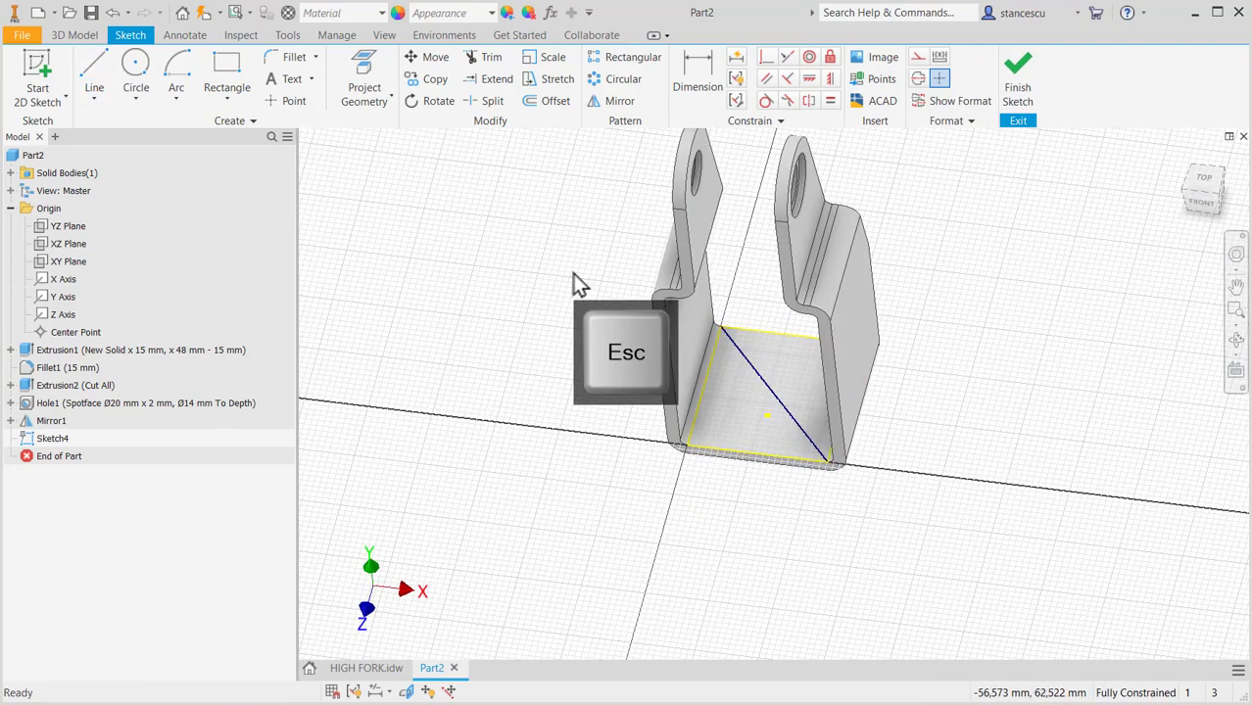
{"action": "left_click", "coordinate": [284, 101]}
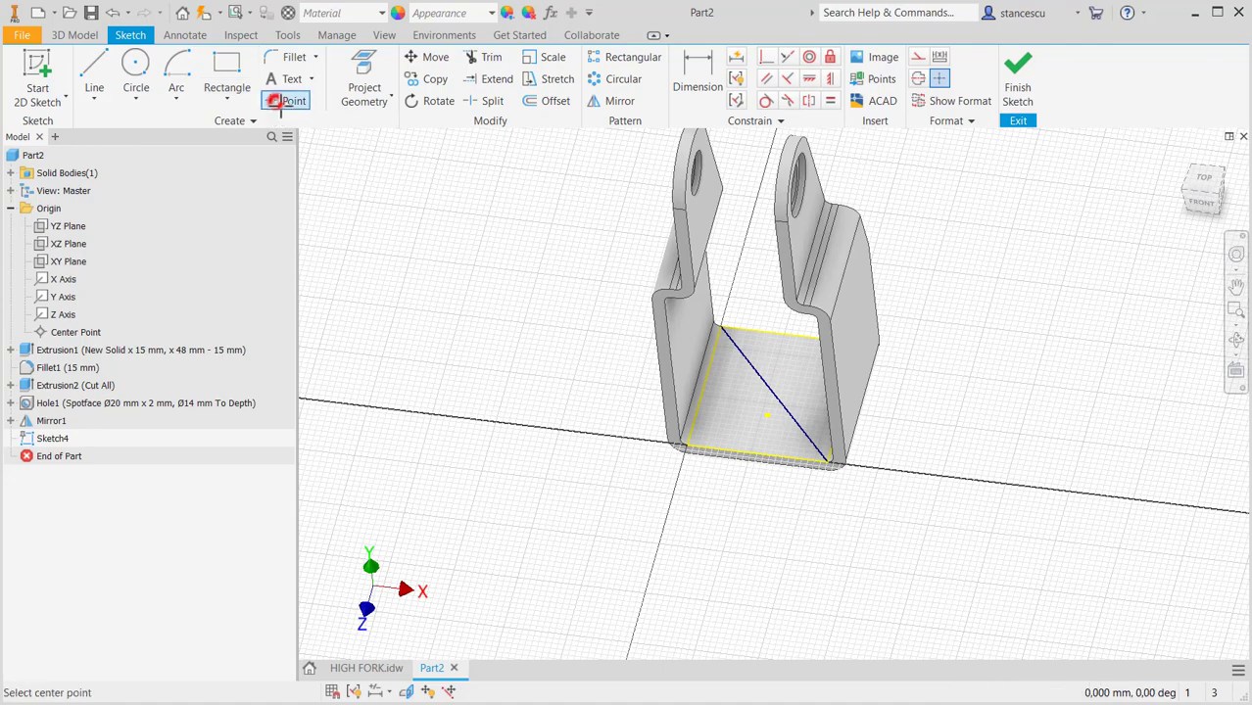
{"action": "left_click", "coordinate": [773, 393]}
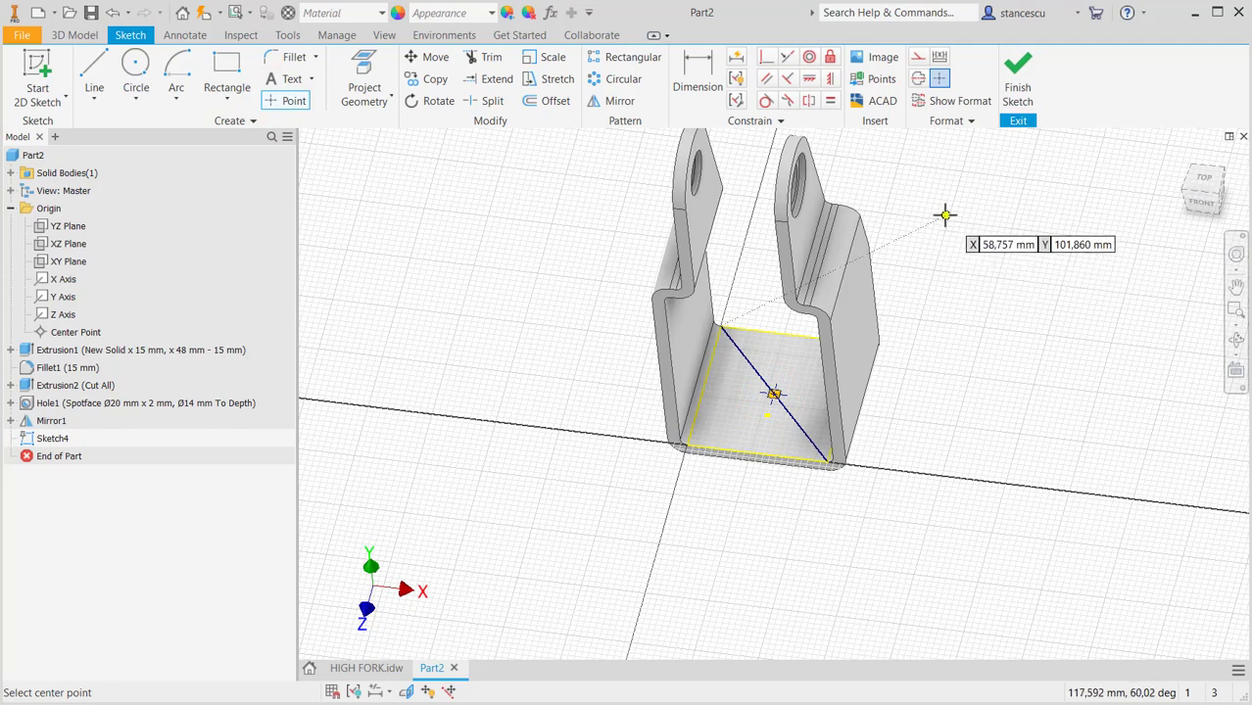
Step: Finish Sketch4, glance at the drawing sheet, and return to Part2's hole setup
{"action": "left_click", "coordinate": [1017, 84]}
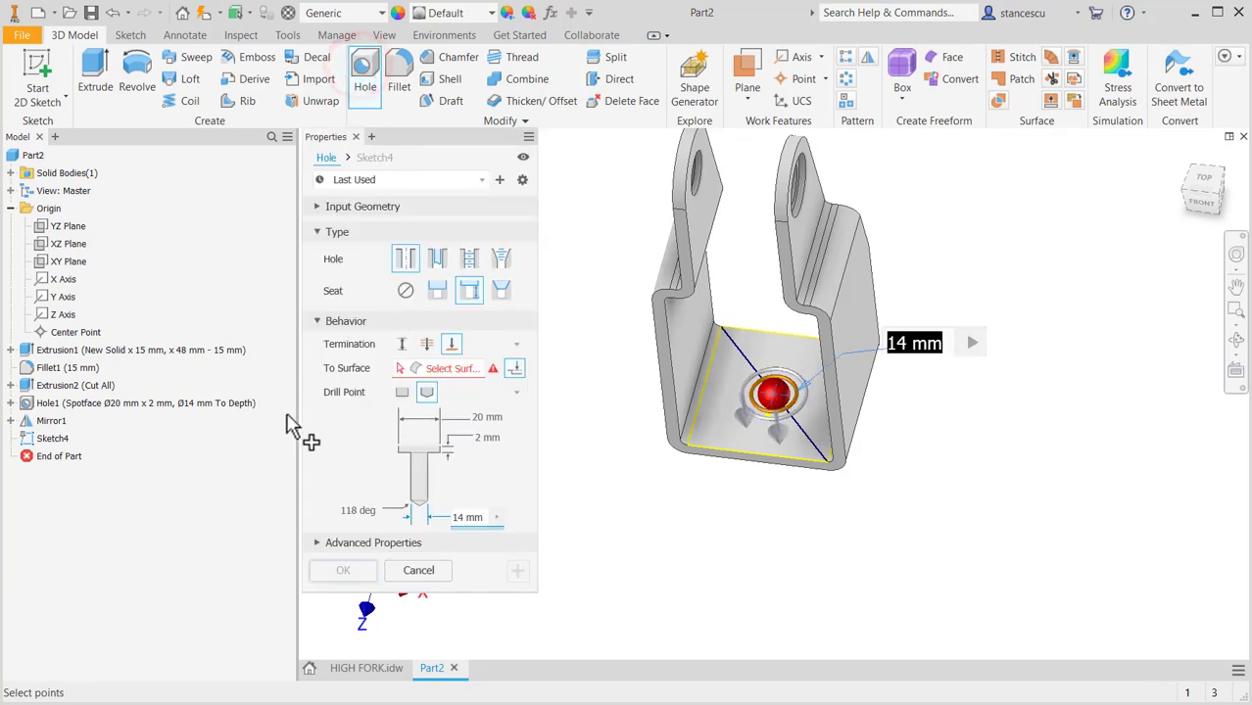
{"action": "left_click", "coordinate": [360, 670]}
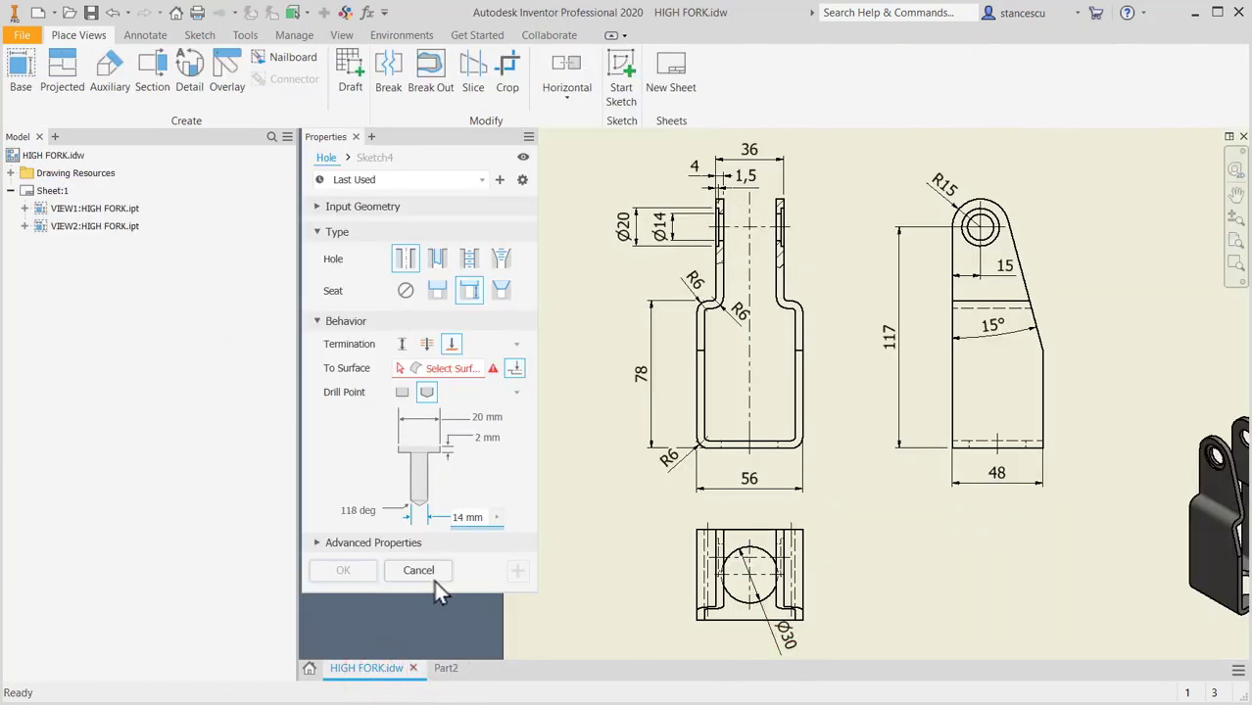
{"action": "left_click", "coordinate": [455, 667]}
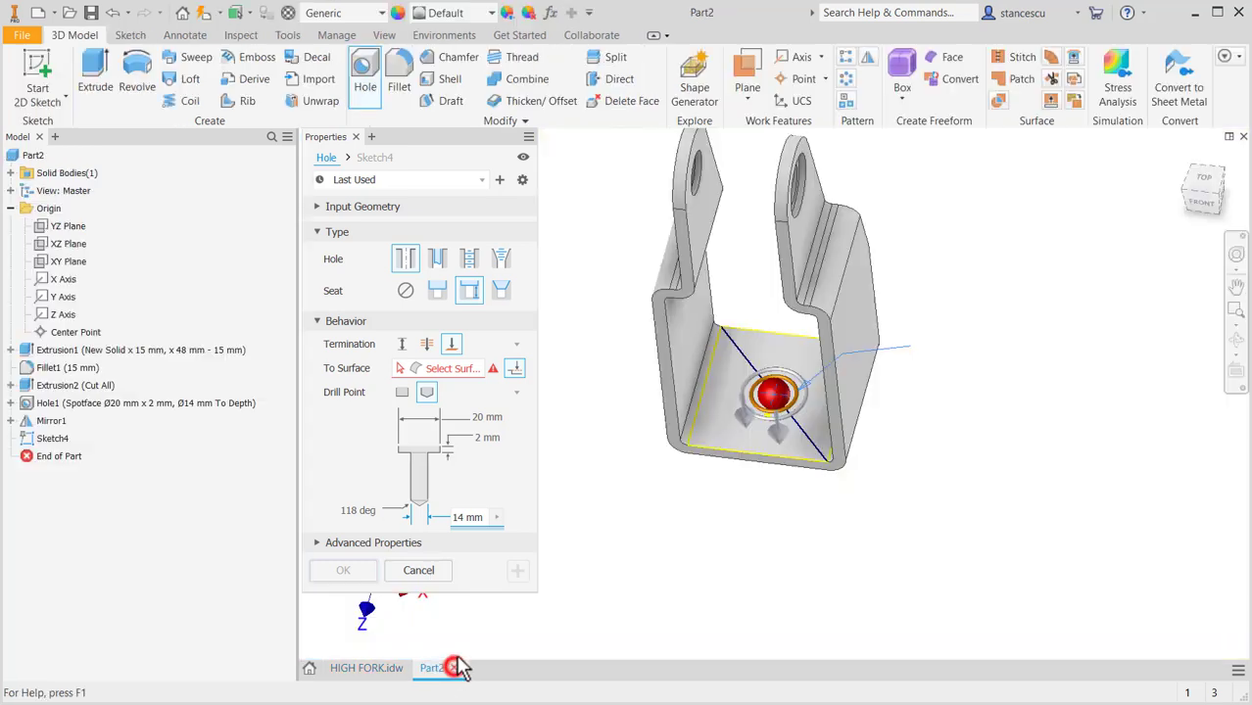
Step: Make the hole a plain Through All hole of 30 mm diameter and create it
{"action": "left_click", "coordinate": [404, 294]}
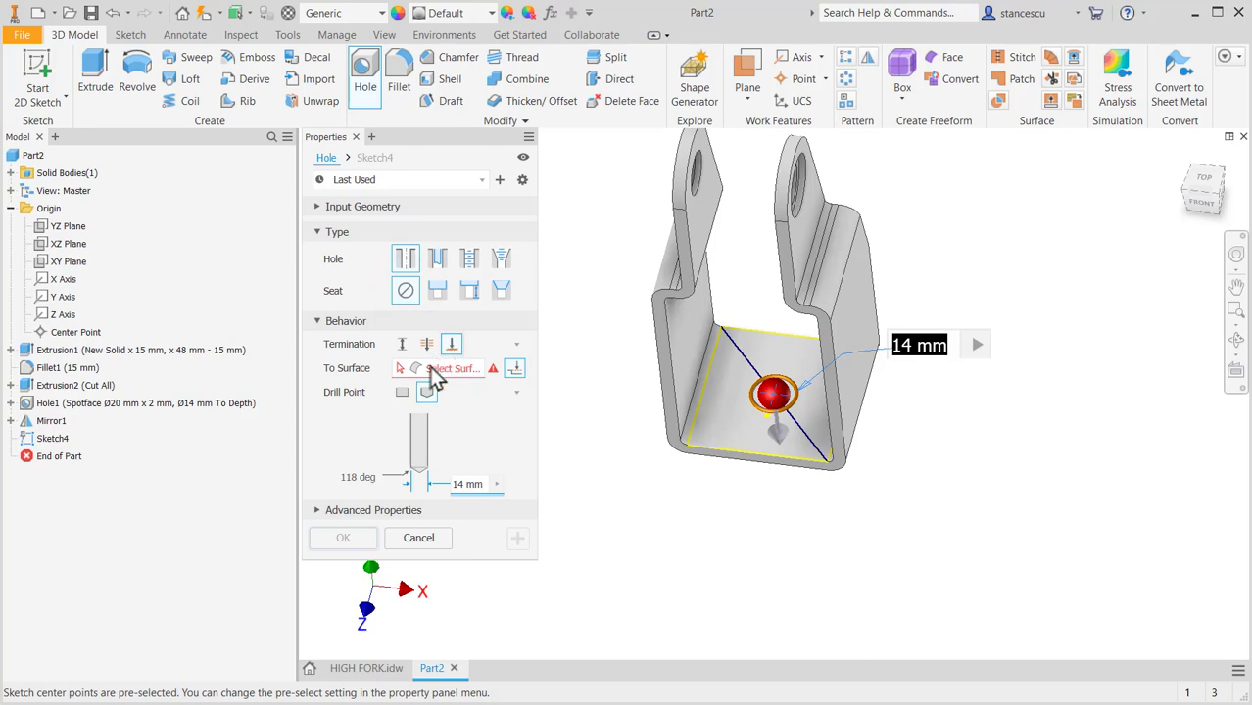
{"action": "left_click", "coordinate": [426, 344]}
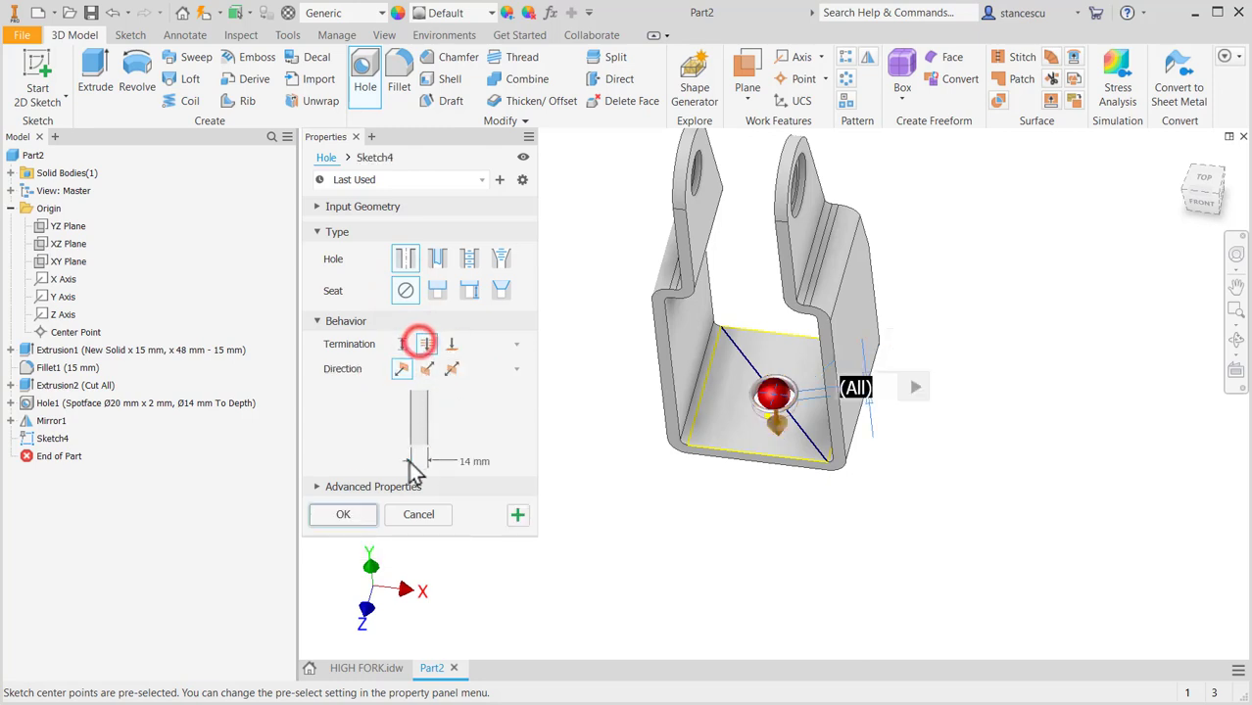
{"action": "left_click", "coordinate": [474, 461]}
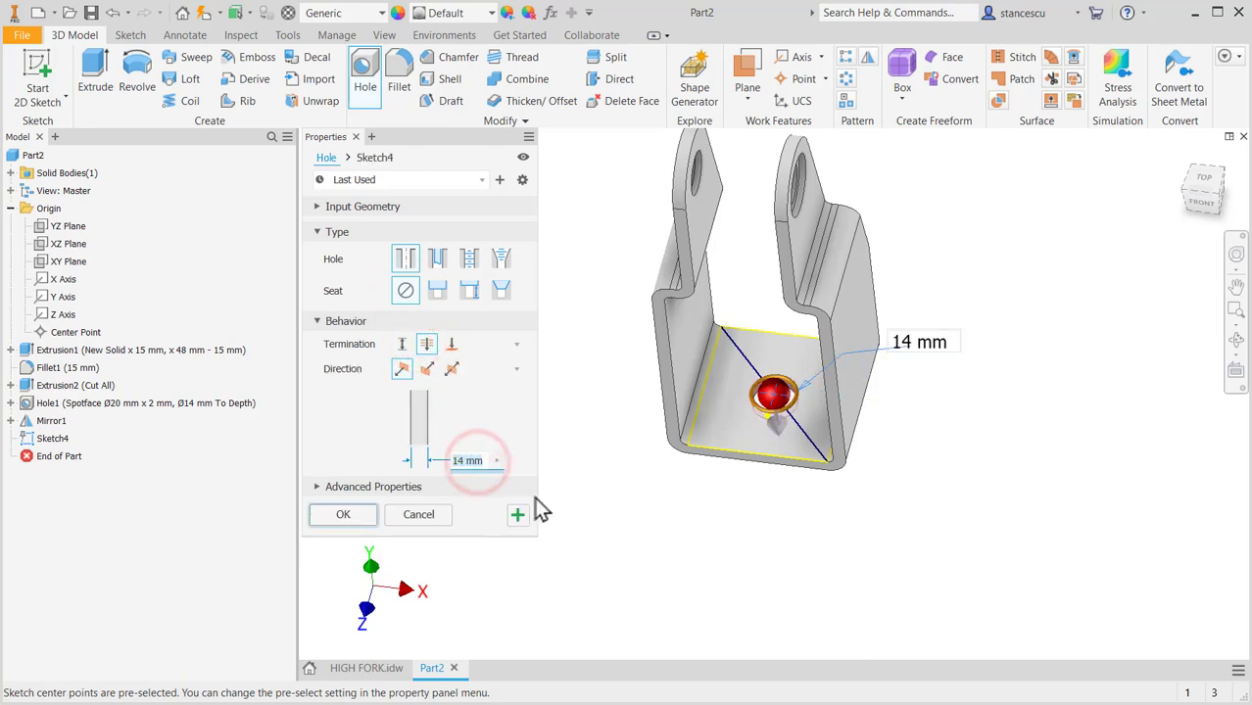
{"action": "type", "text": "30"}
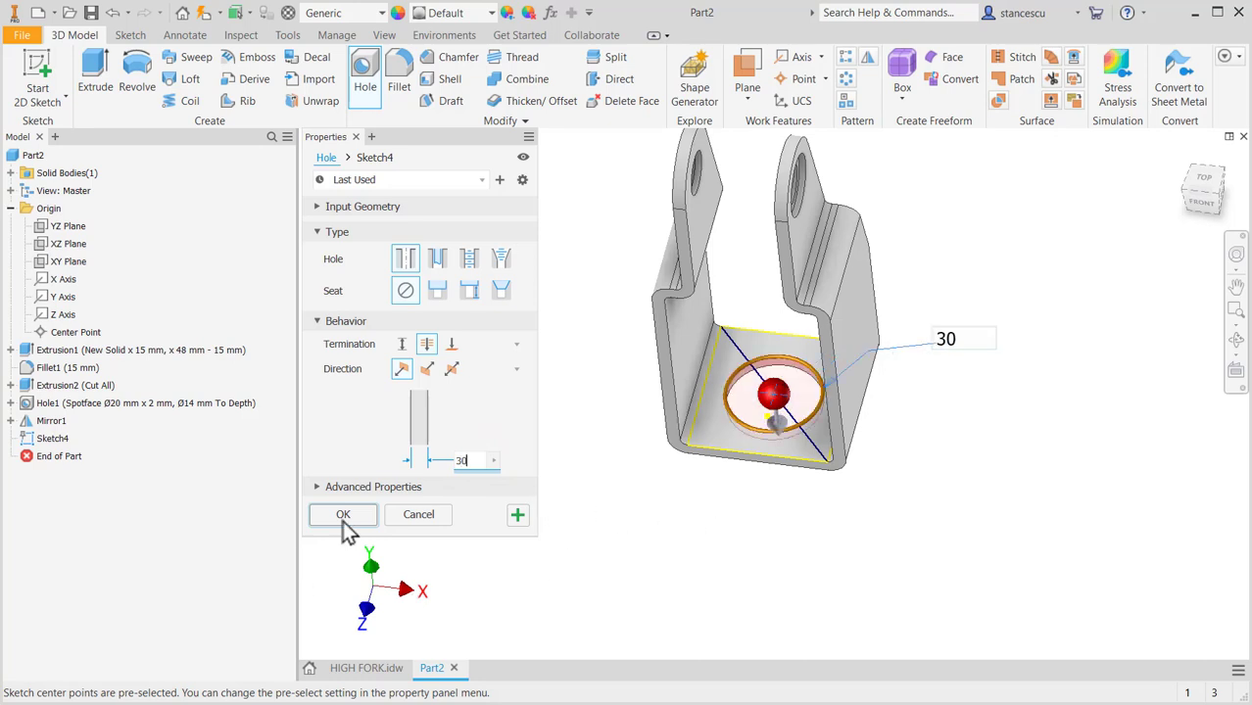
{"action": "left_click", "coordinate": [565, 556]}
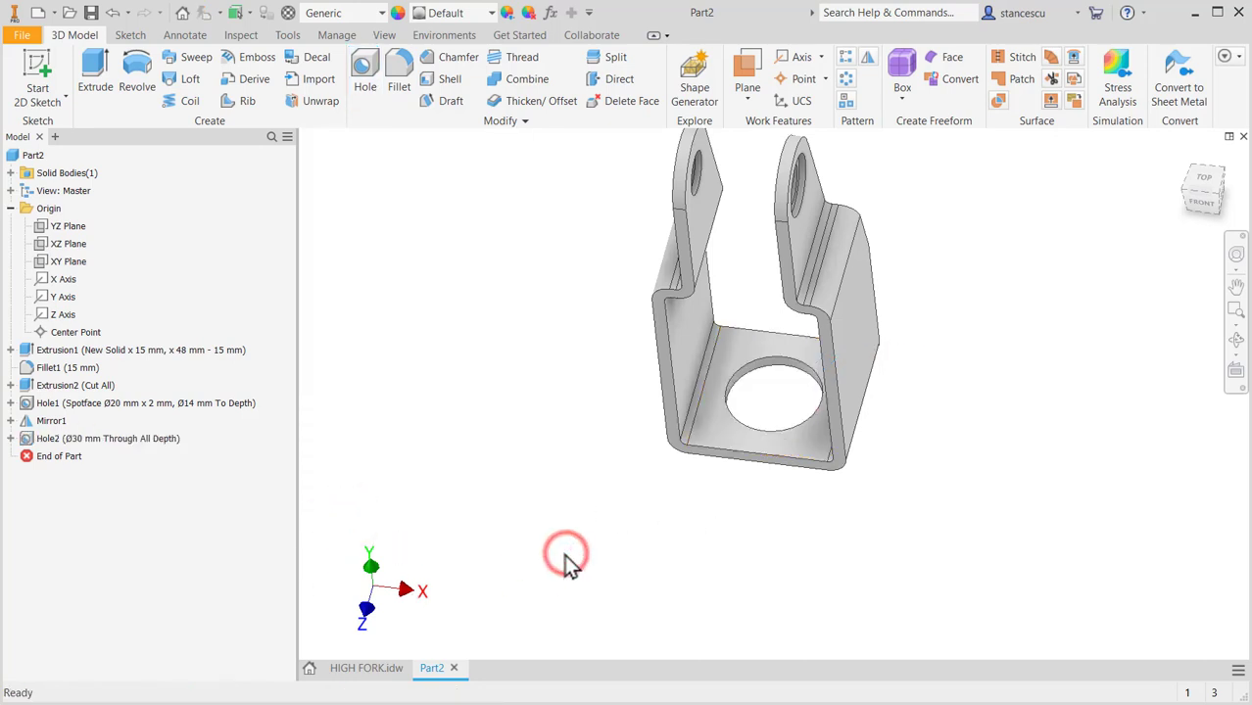
Step: Assign the Steel, Carbon material to the part
{"action": "key", "text": "F6"}
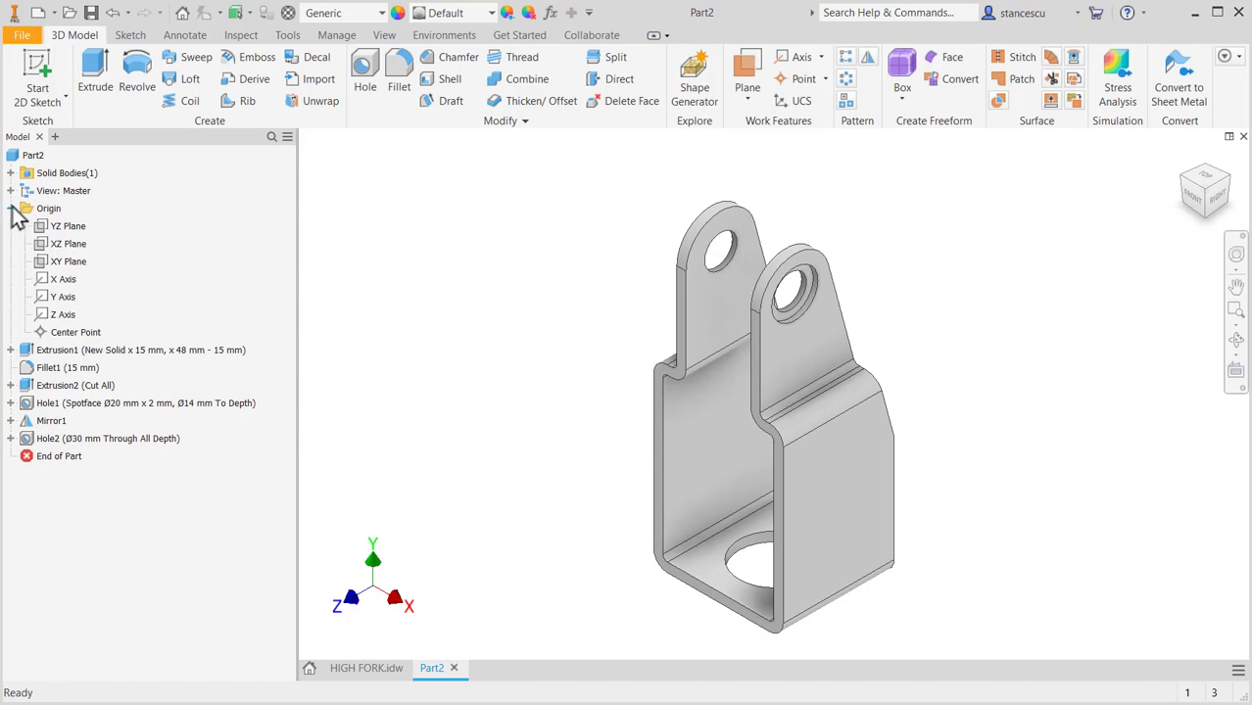
{"action": "left_click", "coordinate": [497, 226]}
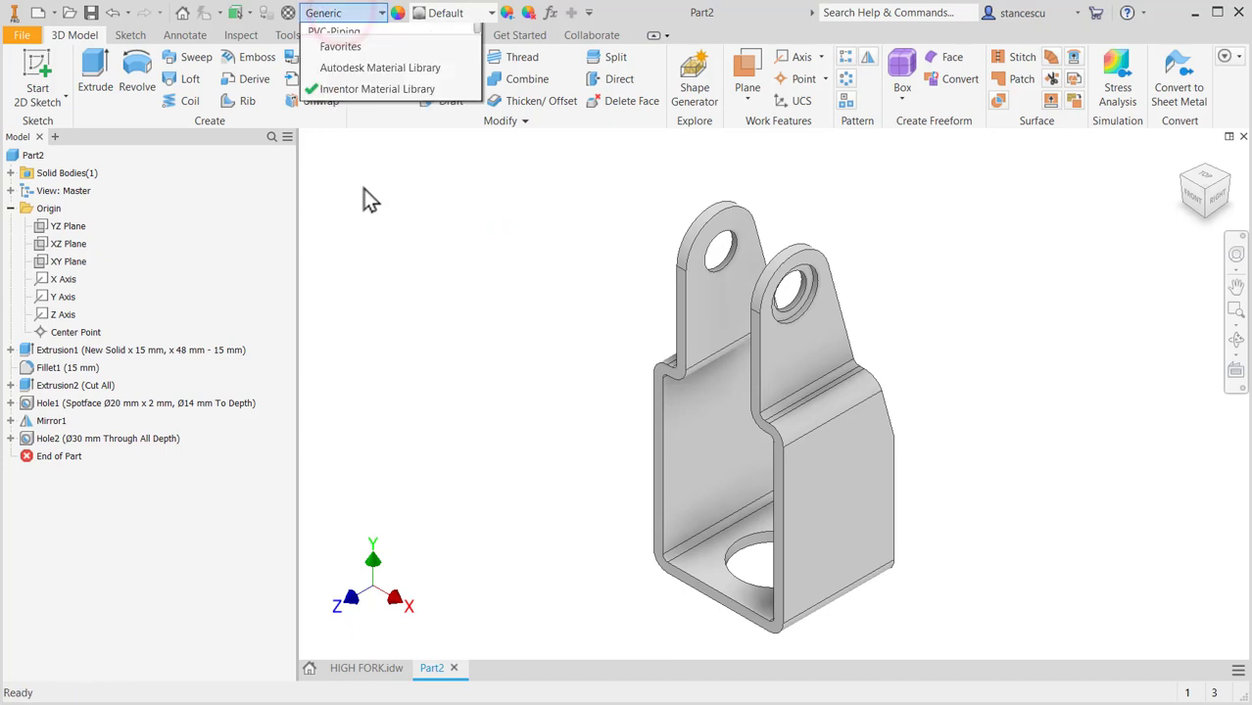
{"action": "scroll", "coordinate": [372, 347], "scroll_direction": "down", "scroll_amount": 8}
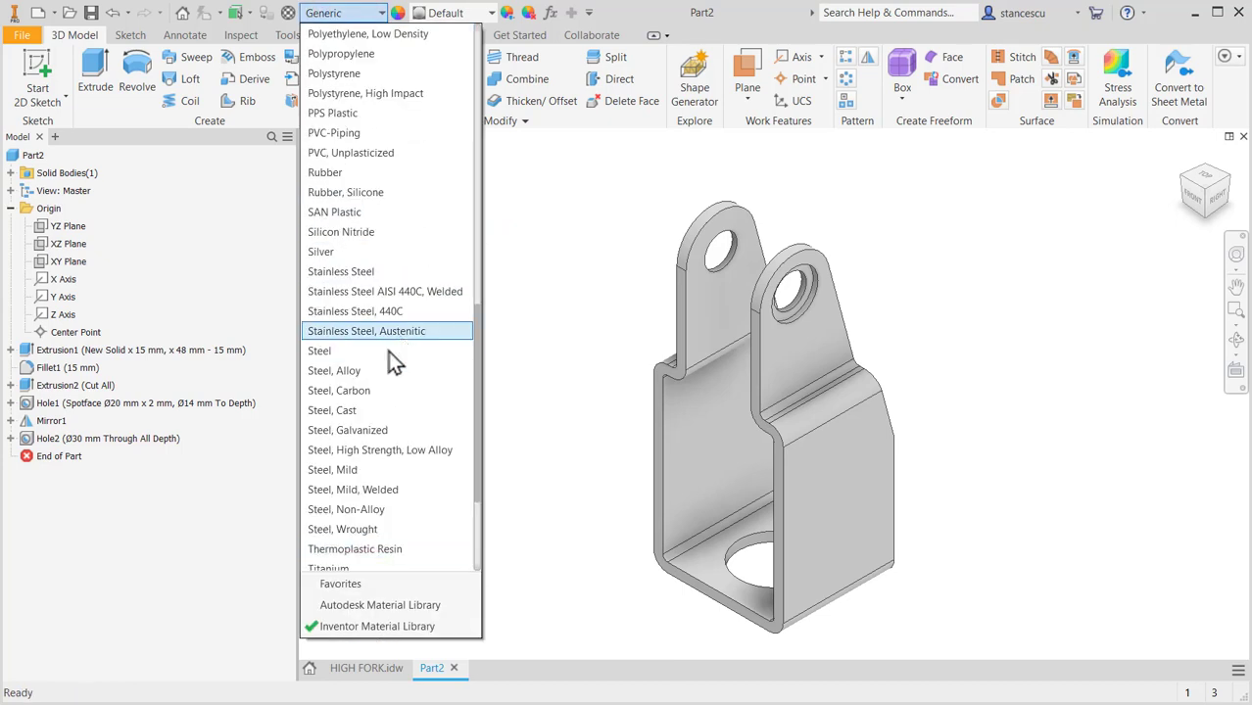
{"action": "left_click", "coordinate": [363, 390]}
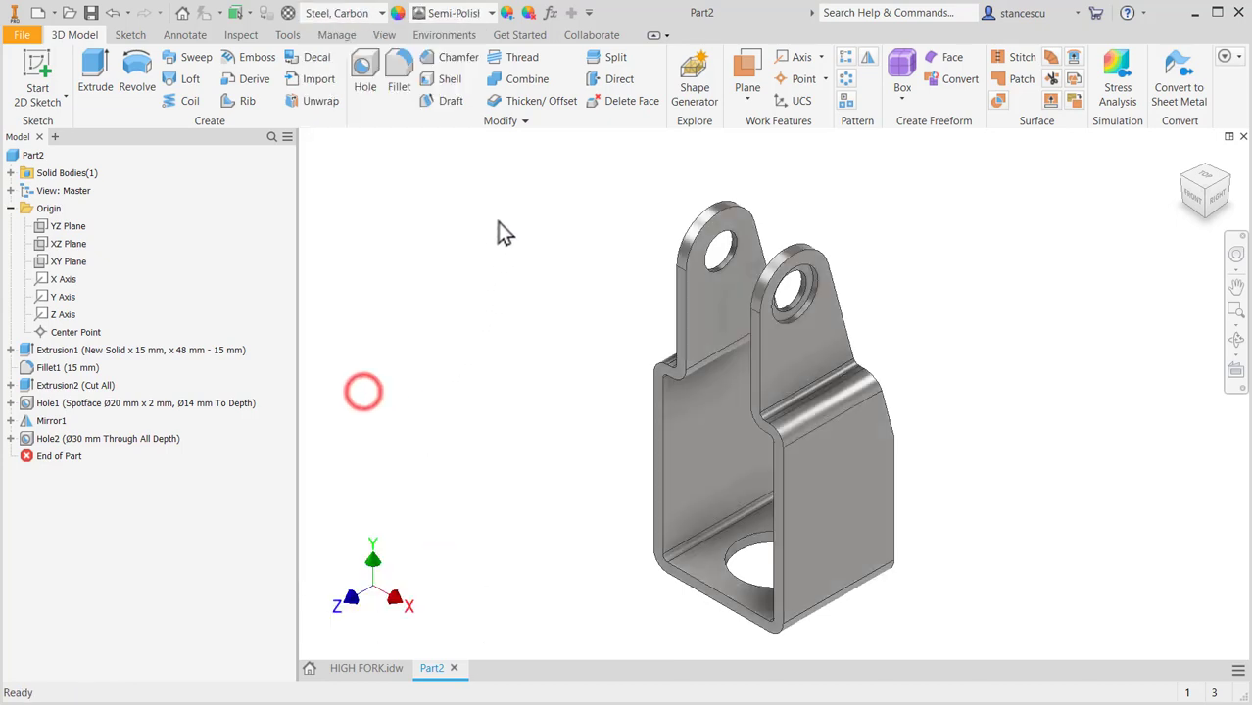
Step: Apply the Steel - Cast appearance to the part
{"action": "left_click", "coordinate": [492, 12]}
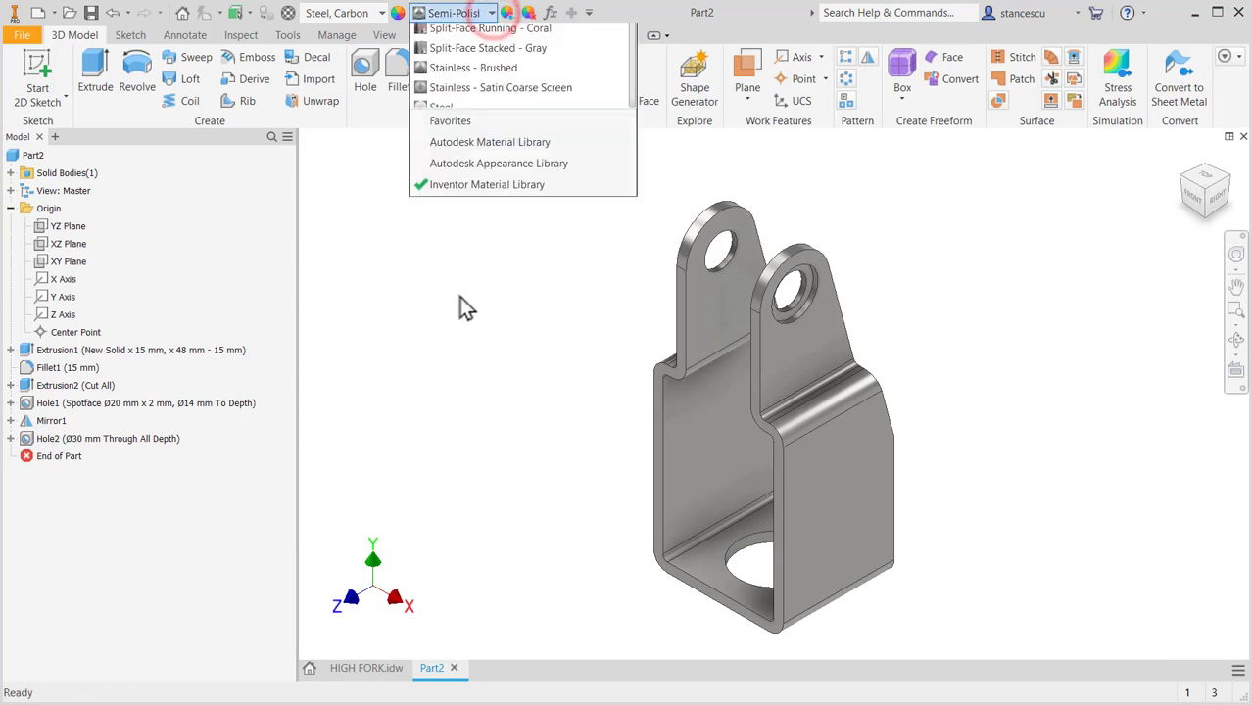
{"action": "scroll", "coordinate": [489, 455], "scroll_direction": "down", "scroll_amount": 2}
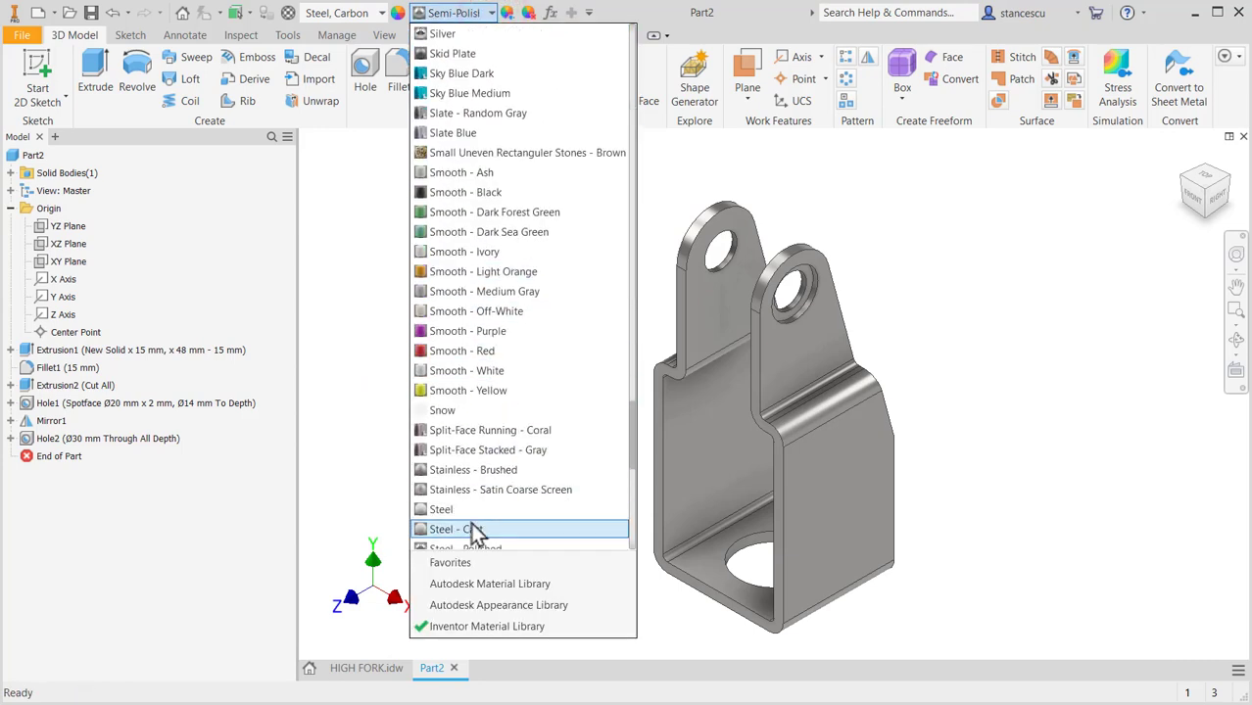
{"action": "left_click", "coordinate": [470, 529]}
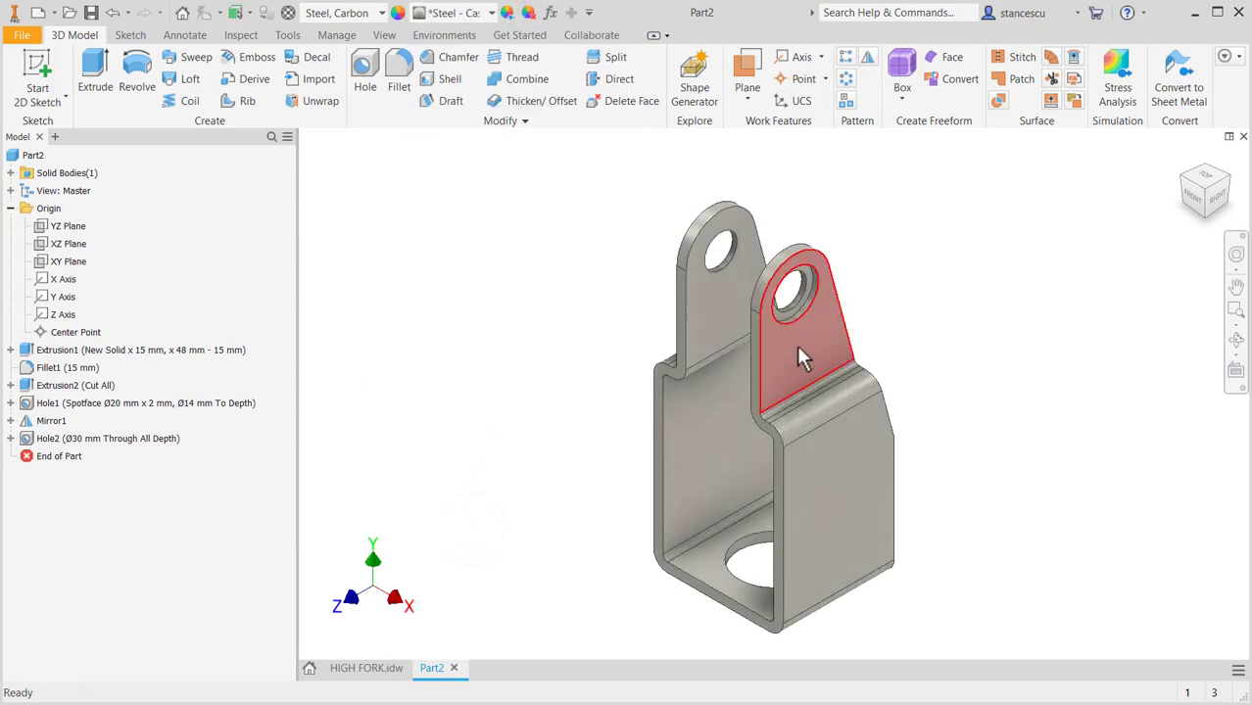
Step: Select the faces of the right and left lug holes
{"action": "scroll", "coordinate": [799, 345], "scroll_direction": "up", "scroll_amount": 3}
{"action": "scroll", "coordinate": [806, 281], "scroll_direction": "up", "scroll_amount": 2}
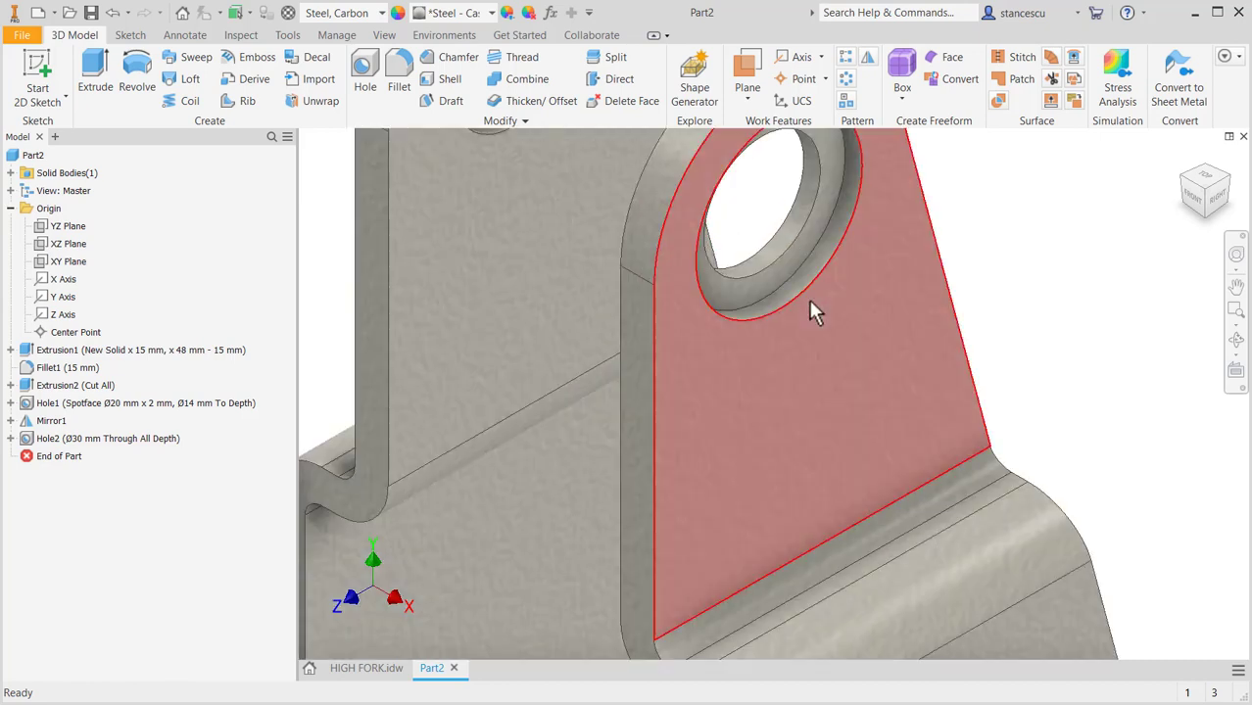
{"action": "left_click", "coordinate": [775, 282]}
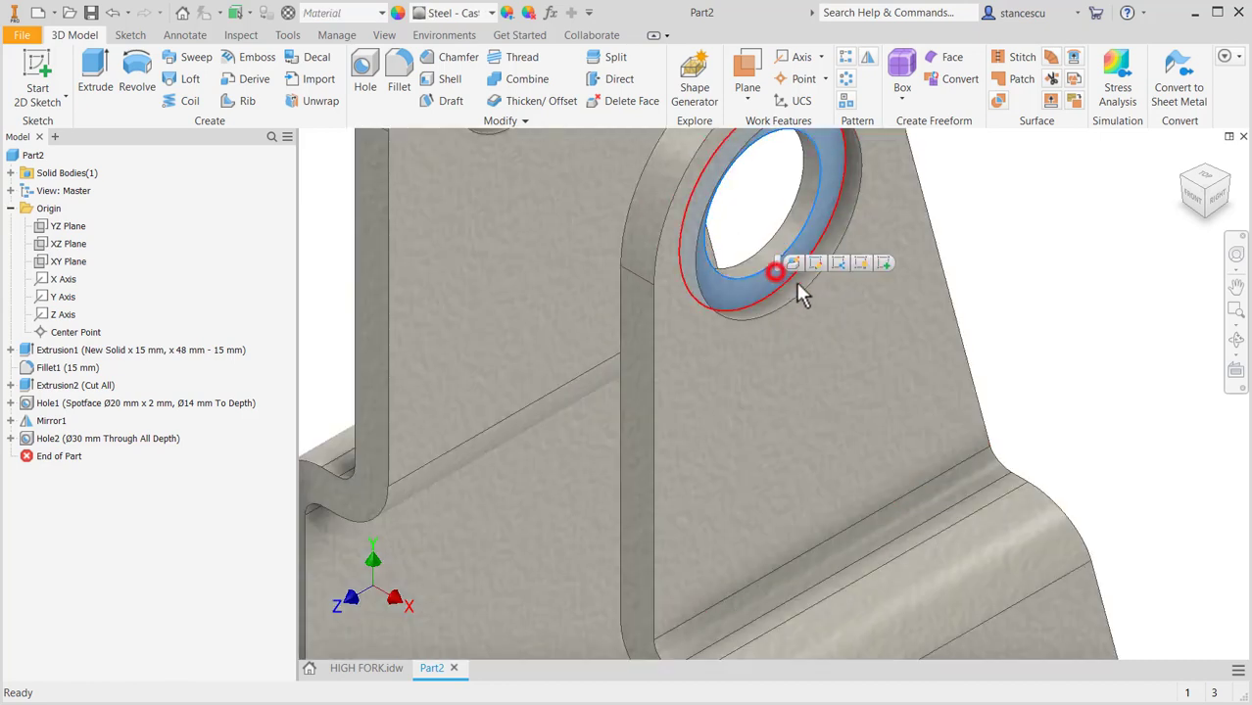
{"action": "left_click", "coordinate": [799, 286]}
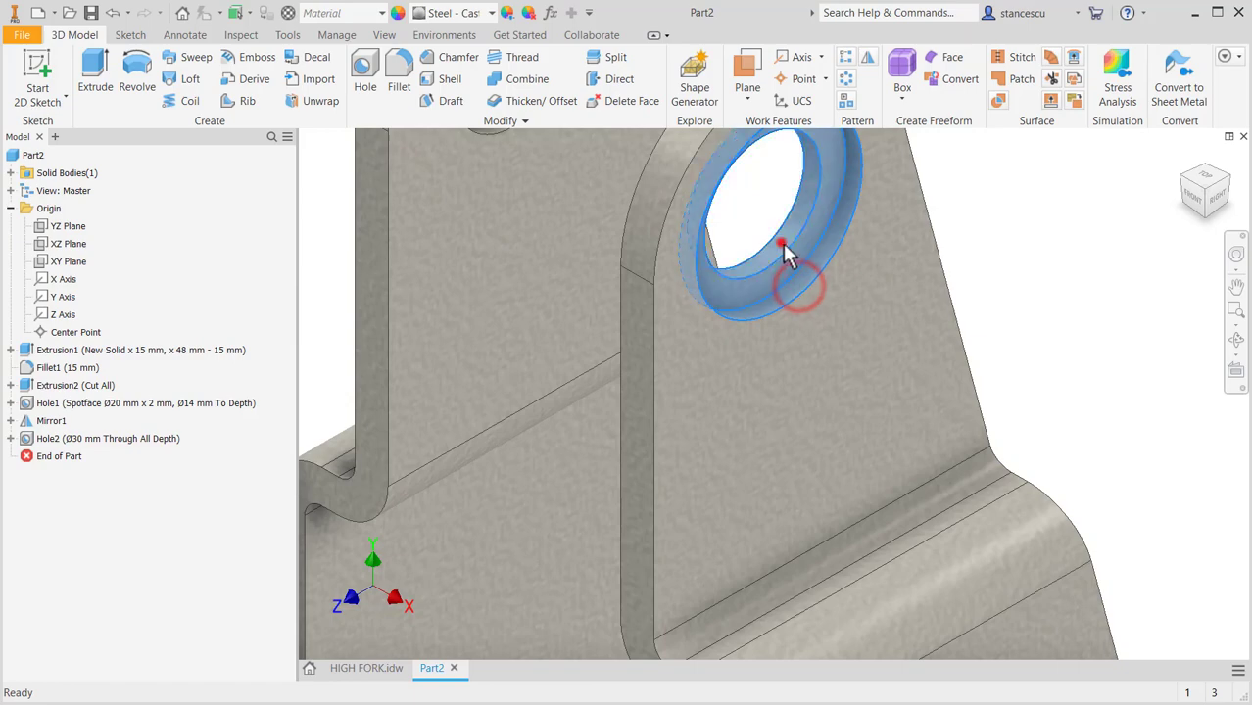
{"action": "middle_click_drag", "start_coordinate": [498, 223], "coordinate": [769, 462]}
{"action": "left_click", "coordinate": [590, 383], "text": "ctrl"}
{"action": "left_click", "coordinate": [614, 356], "text": "ctrl"}
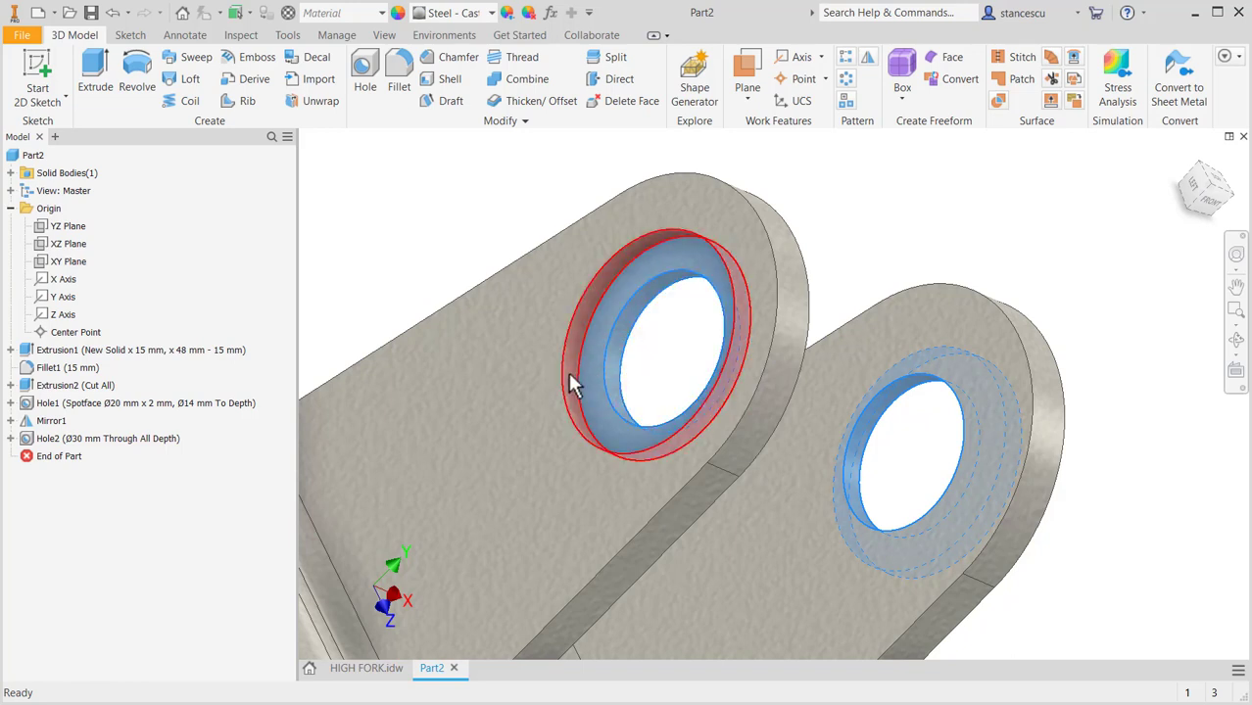
{"action": "scroll", "coordinate": [568, 372], "scroll_direction": "down", "scroll_amount": 5}
{"action": "left_click", "coordinate": [569, 373]}
{"action": "scroll", "coordinate": [586, 421], "scroll_direction": "up", "scroll_amount": 8}
Step: Add the base hole face to the selection
{"action": "middle_click_drag", "start_coordinate": [583, 541], "coordinate": [518, 461]}
{"action": "scroll", "coordinate": [559, 452], "scroll_direction": "down", "scroll_amount": 3}
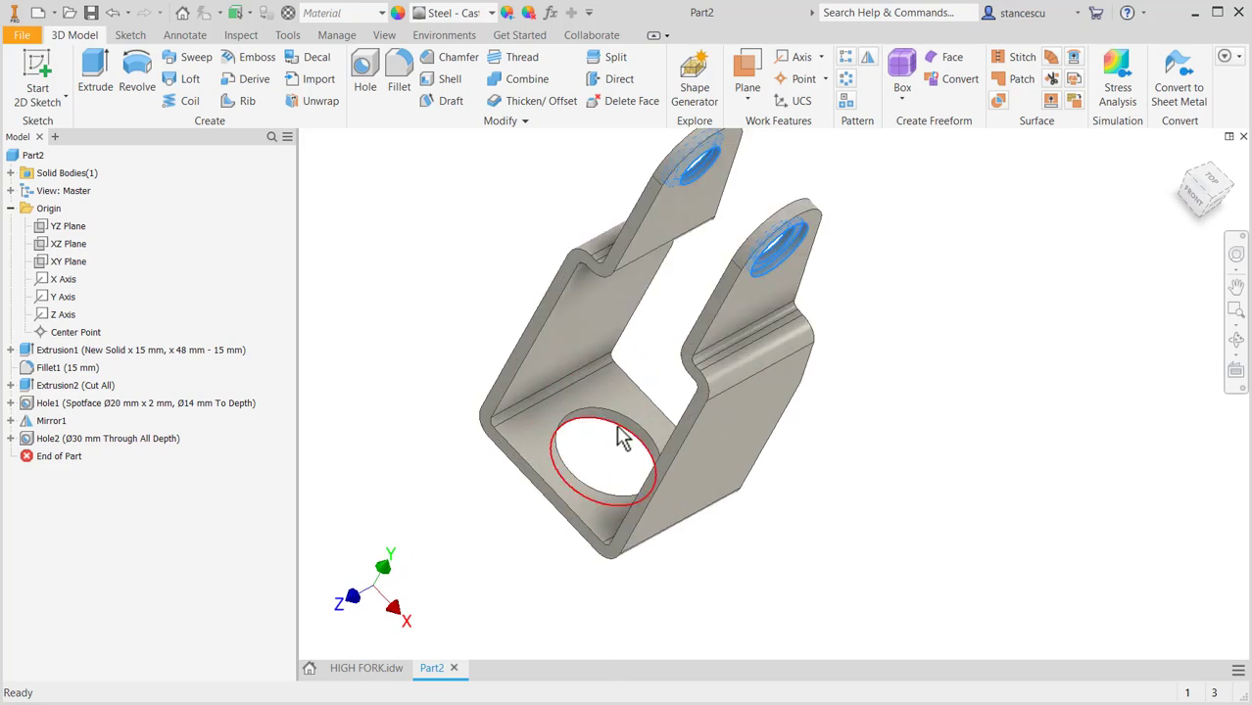
{"action": "scroll", "coordinate": [619, 438], "scroll_direction": "down", "scroll_amount": 3}
{"action": "middle_click_drag", "start_coordinate": [615, 404], "coordinate": [584, 475], "text": "shift"}
{"action": "middle_click_drag", "start_coordinate": [541, 528], "coordinate": [671, 391], "text": "shift"}
{"action": "left_click", "coordinate": [490, 446]}
{"action": "middle_click_drag", "start_coordinate": [967, 442], "coordinate": [842, 518], "text": "shift"}
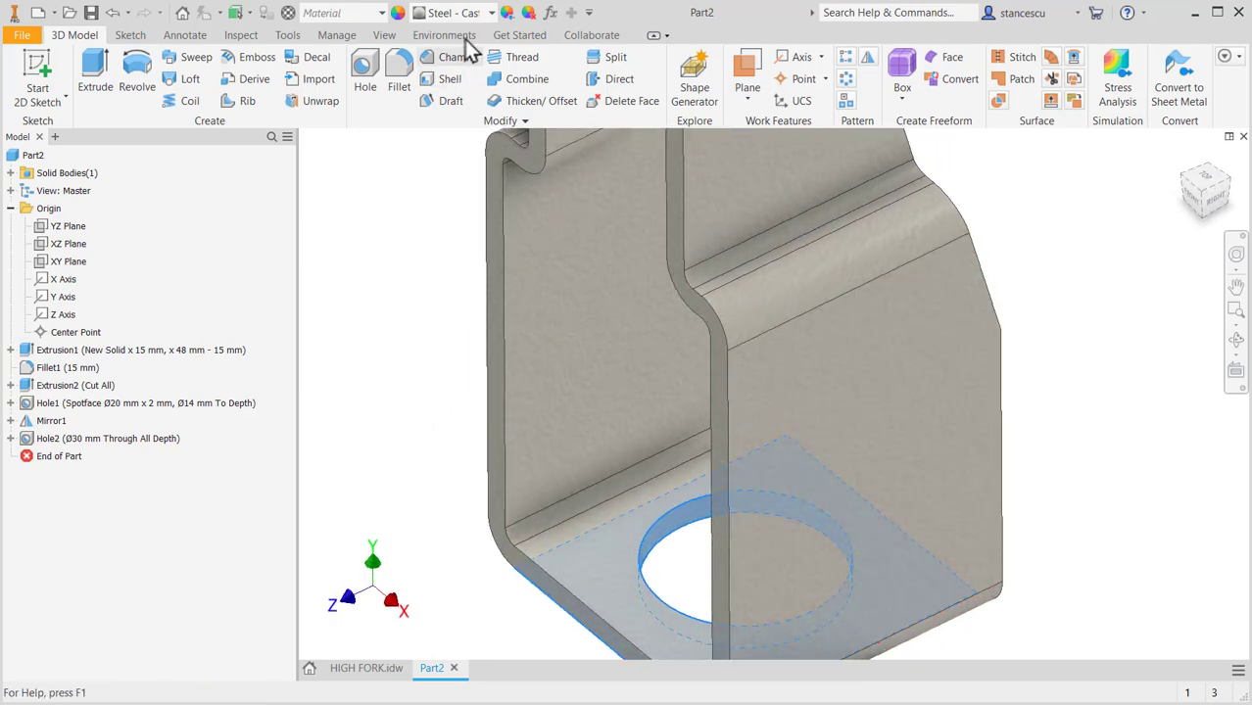
Step: Apply Steel - Polished to the selected hole faces
{"action": "left_click", "coordinate": [492, 12]}
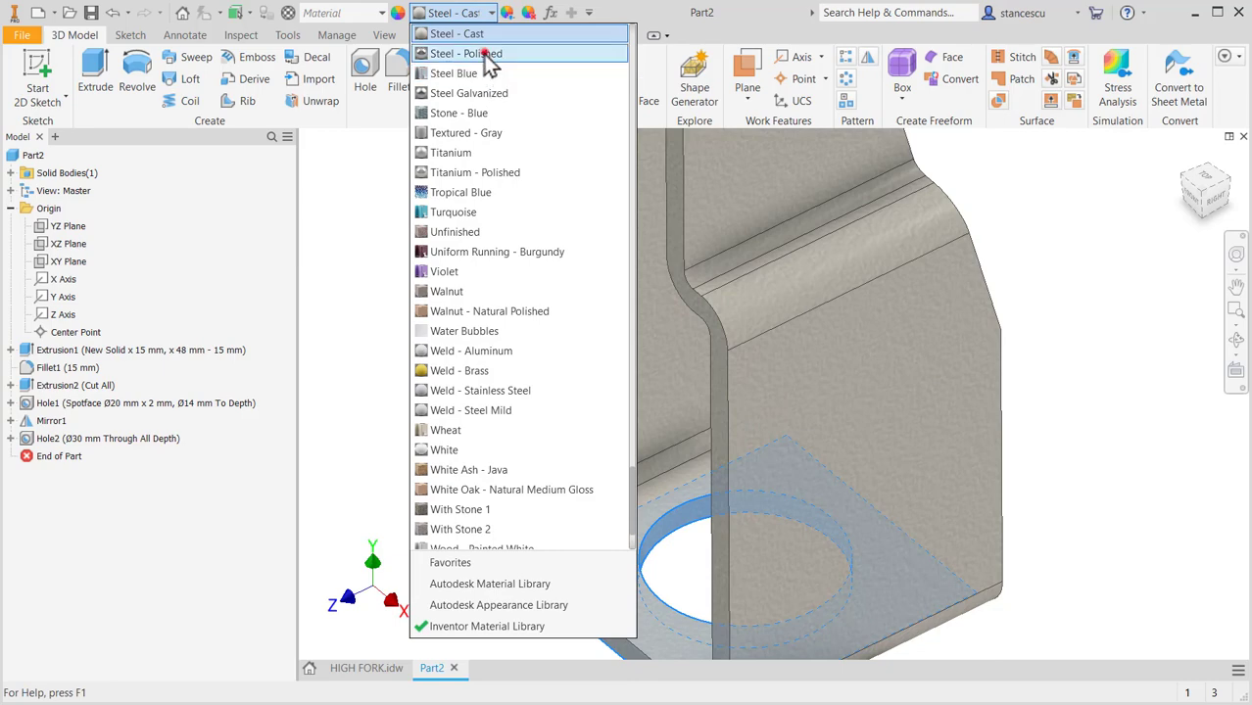
{"action": "left_click", "coordinate": [479, 47]}
{"action": "middle_click_drag", "start_coordinate": [385, 371], "coordinate": [581, 356], "text": "shift"}
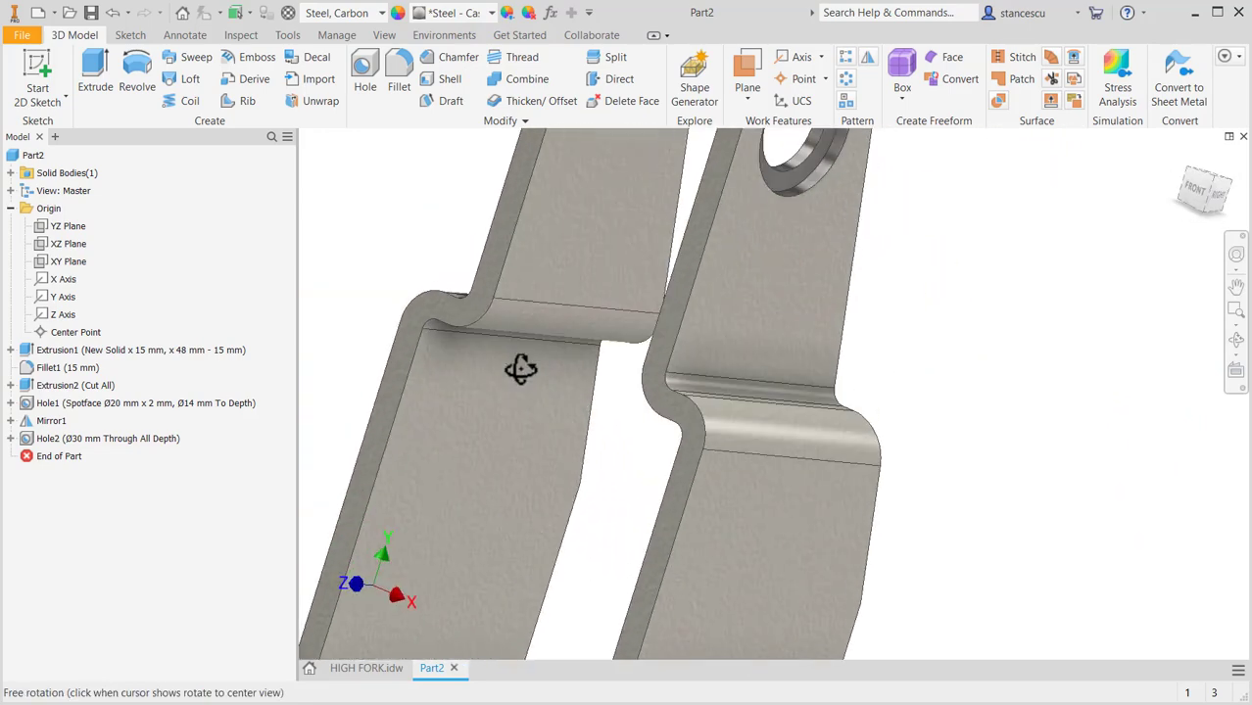
Step: Update Part2's Physical iProperties to read 0,387 kg mass and 49242,167 mm³ volume
{"action": "left_click_drag", "start_coordinate": [509, 371], "coordinate": [748, 401]}
{"action": "key", "text": "F6"}
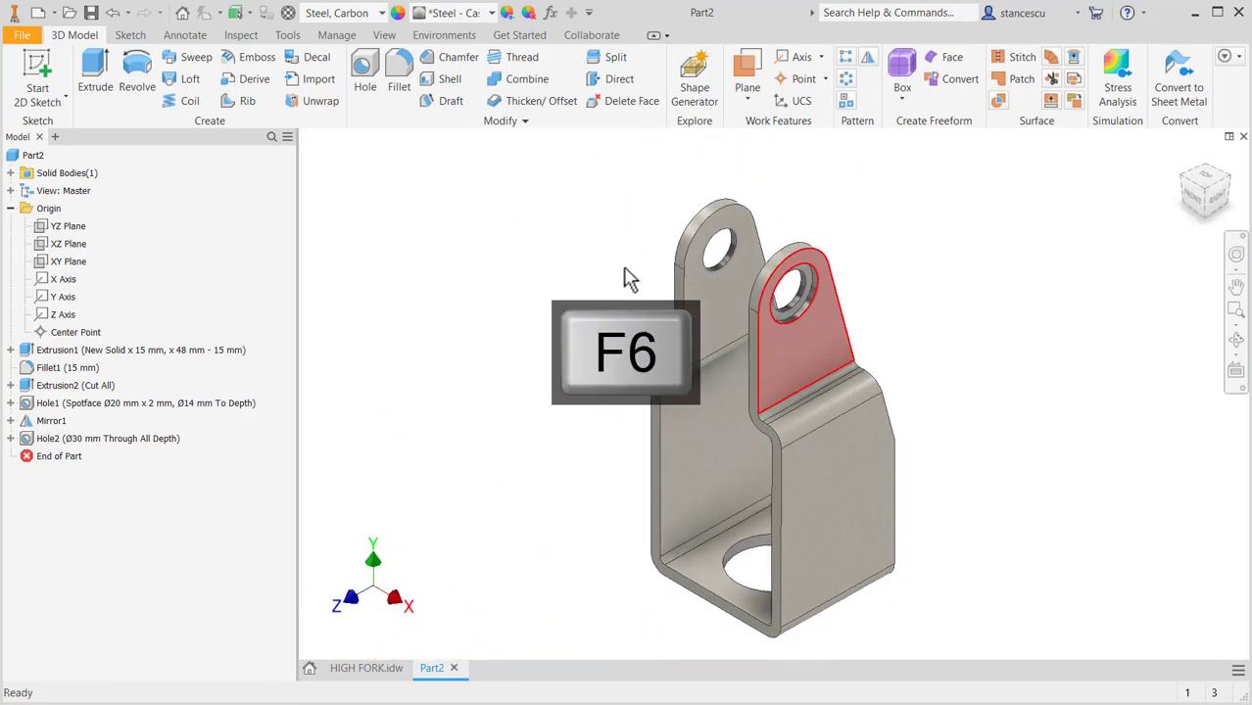
{"action": "left_click", "coordinate": [482, 258]}
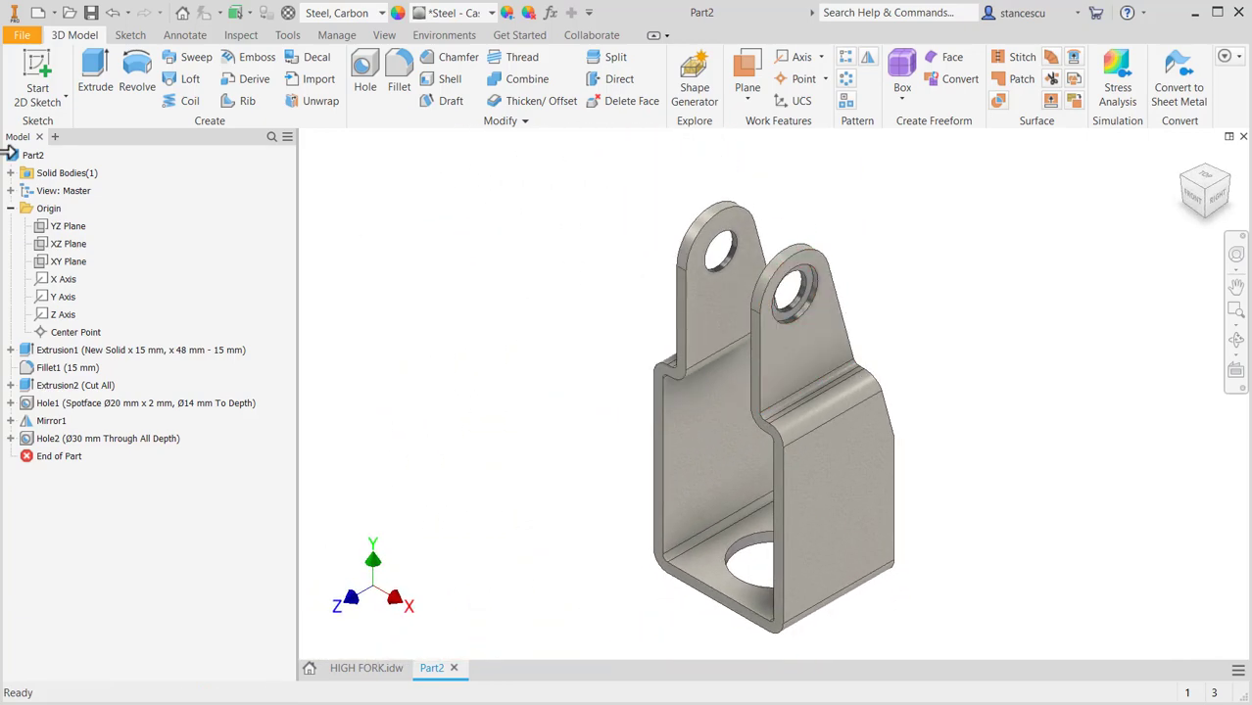
{"action": "left_click", "coordinate": [15, 156]}
{"action": "right_click", "coordinate": [17, 155]}
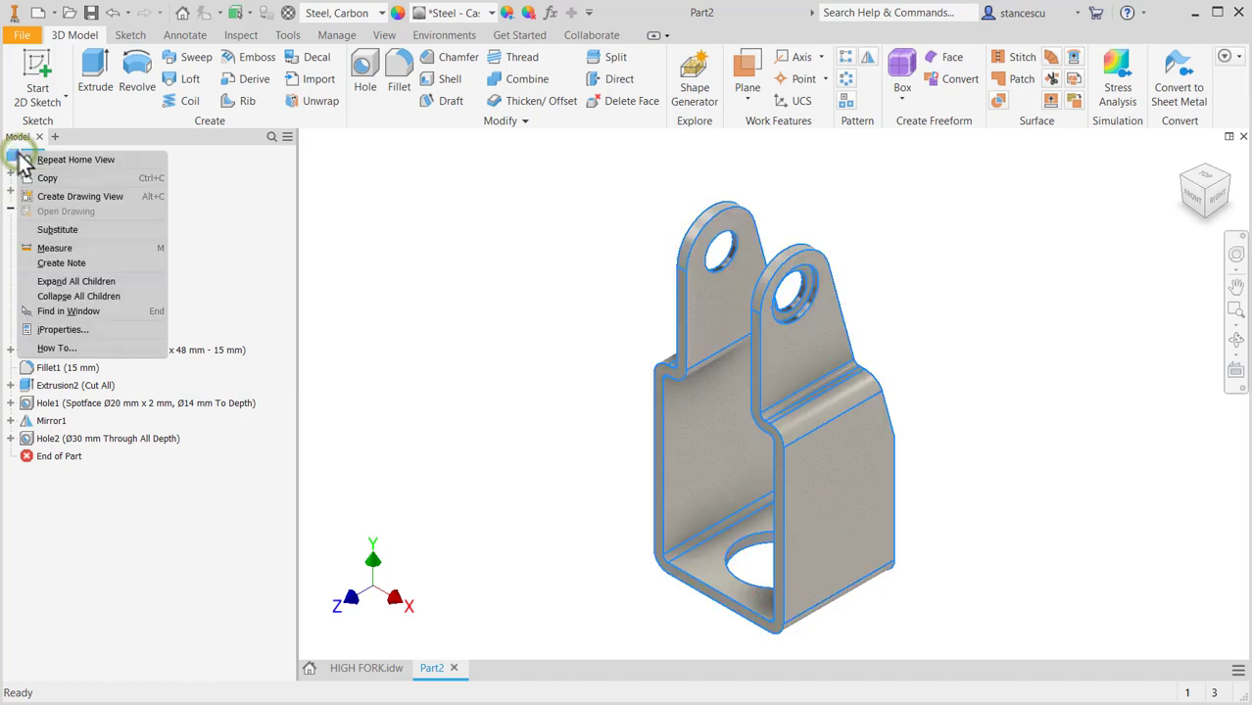
{"action": "left_click", "coordinate": [93, 330]}
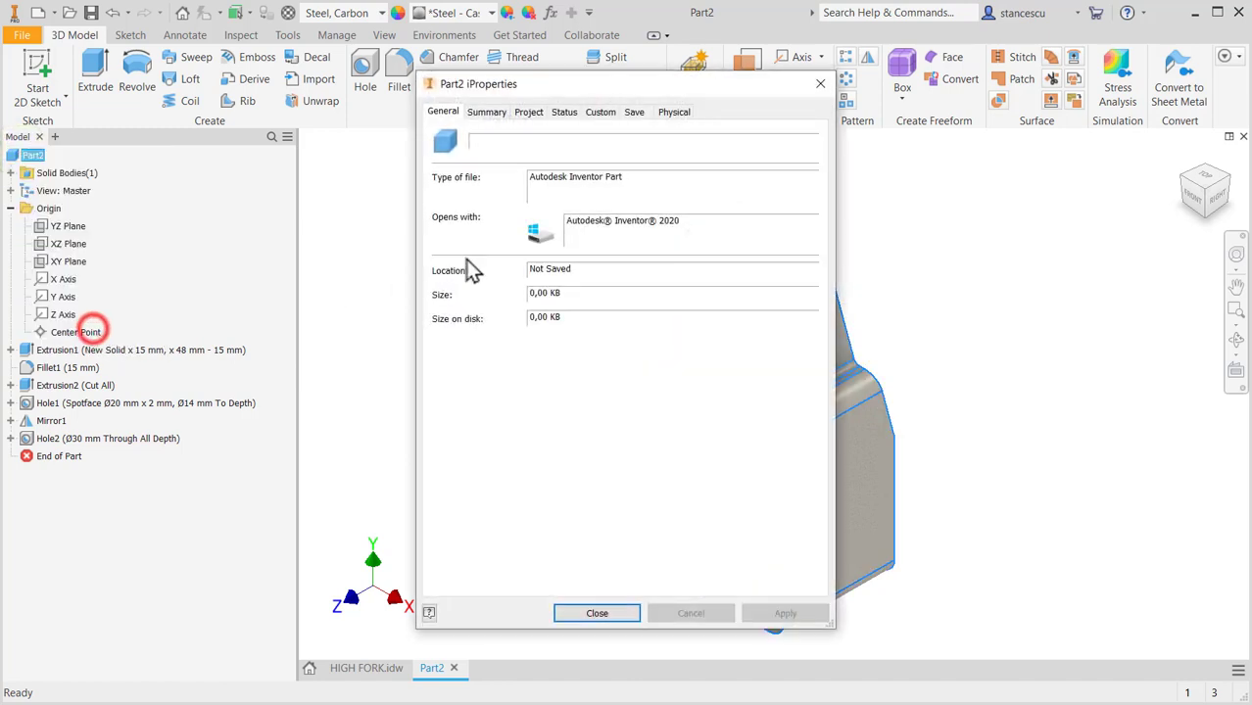
{"action": "left_click", "coordinate": [676, 113]}
{"action": "left_click", "coordinate": [762, 154]}
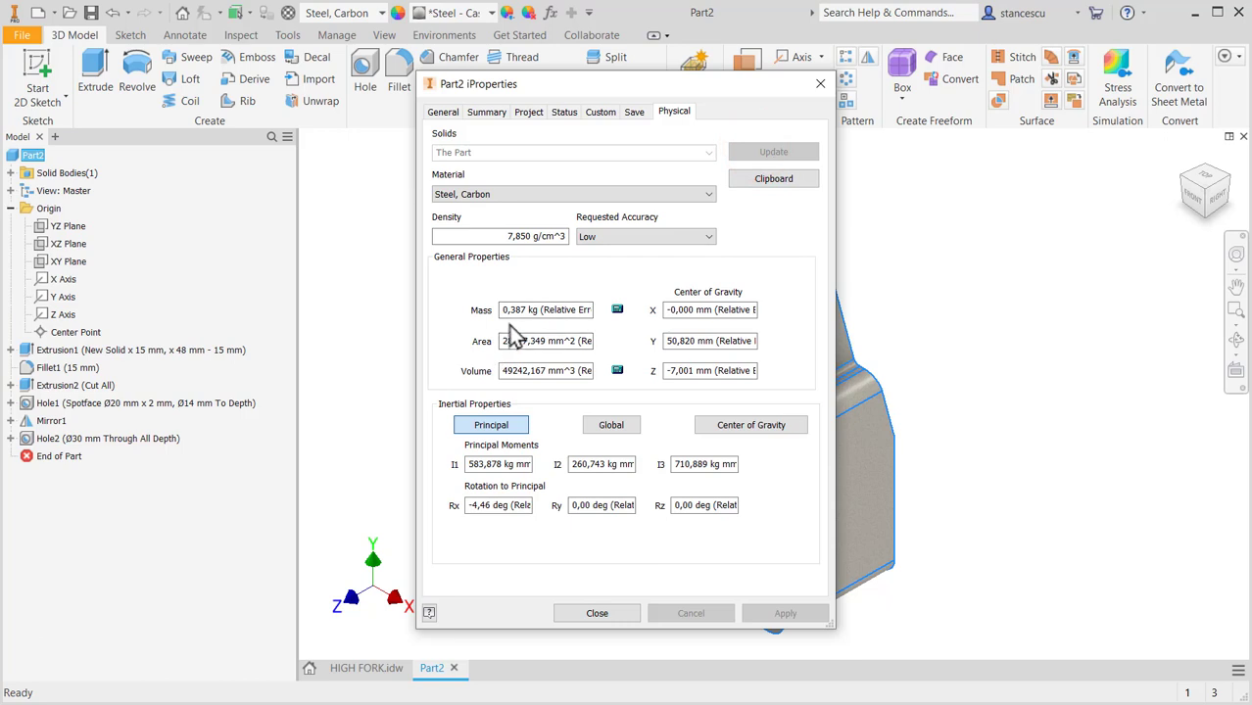
{"action": "left_click", "coordinate": [597, 613]}
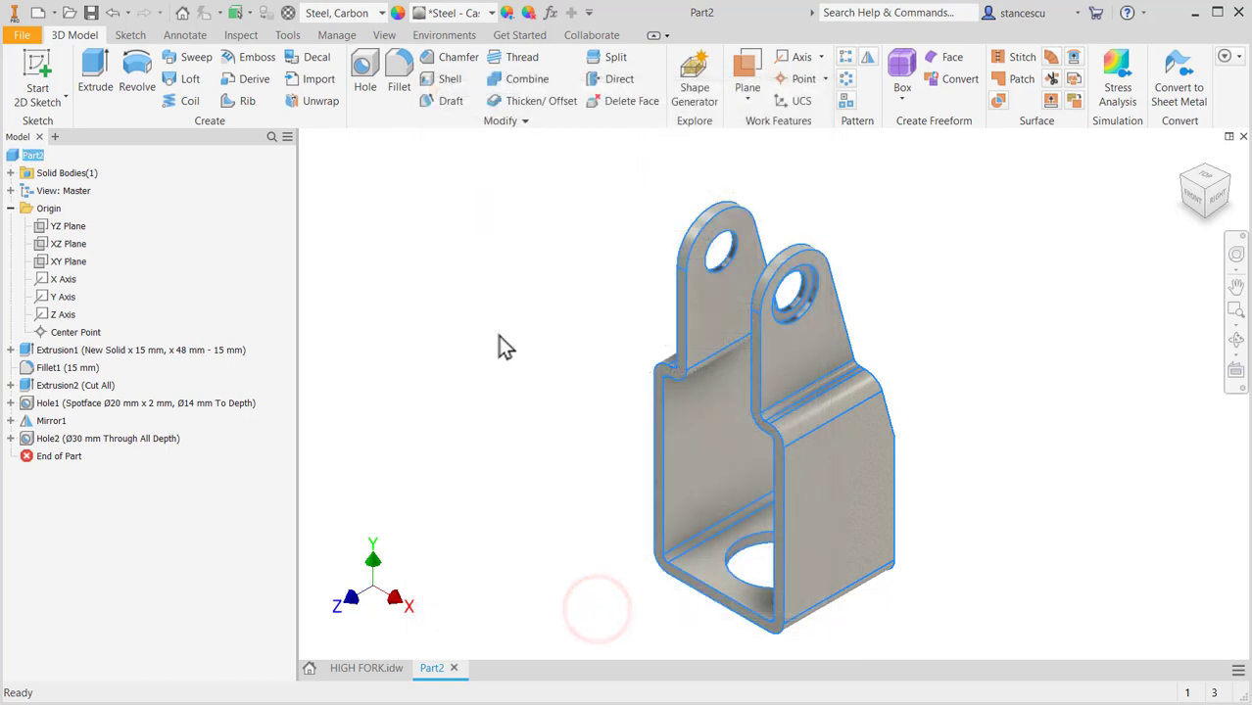
{"action": "left_click", "coordinate": [500, 340]}
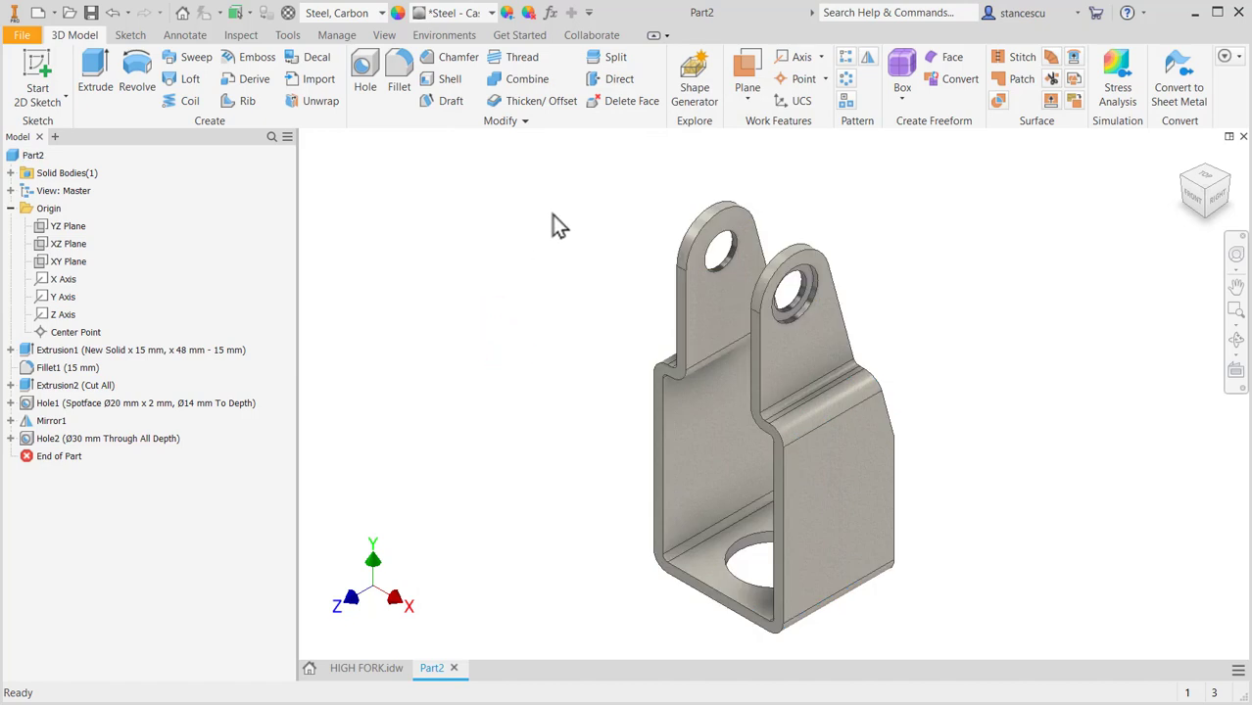